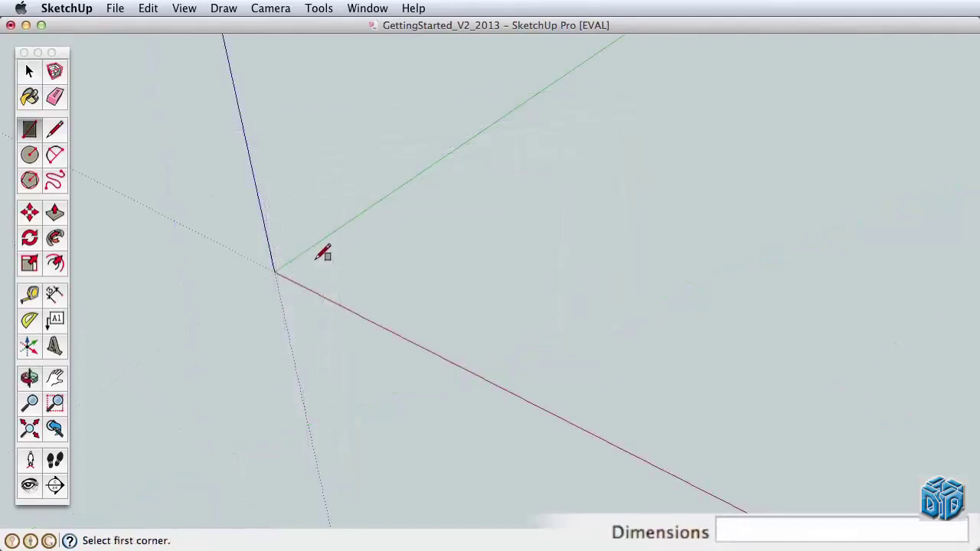
# Draw a 14 by 48 inch rectangle on the ground plane near the origin.
pyautogui.click(310, 262)
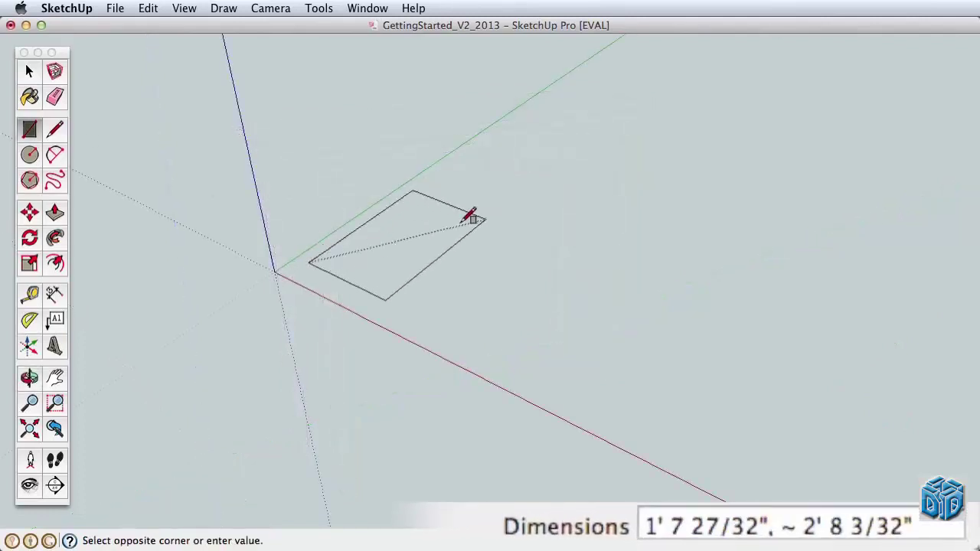
pyautogui.write('14",48')
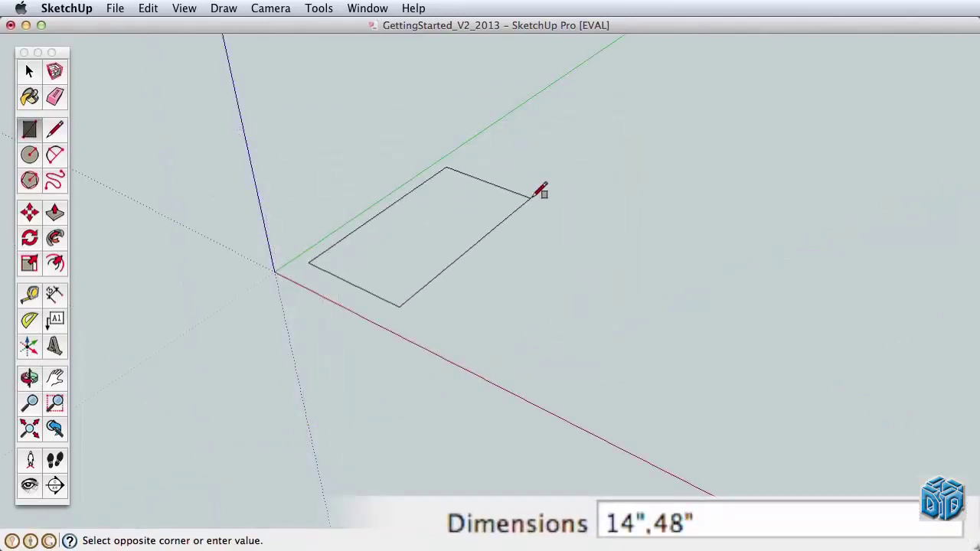
pyautogui.press('Return')
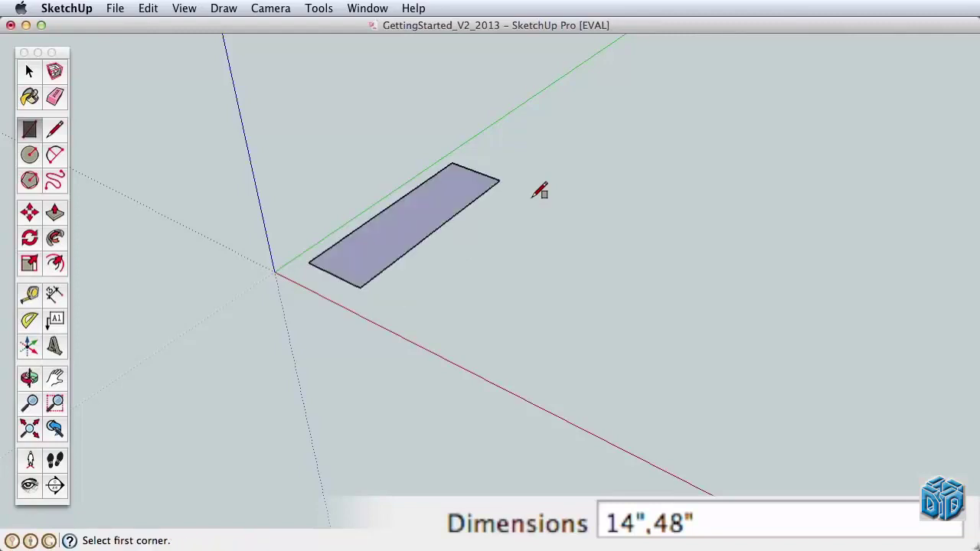
# Push/Pull the rectangle up 1 inch to form a board.
pyautogui.click(55, 214)
pyautogui.moveTo(339, 257); pyautogui.dragTo(338, 234)
pyautogui.write('1"')
pyautogui.press('Return')
# Draw a diagonal line at the board's near corner from the vertical edge's midpoint to the lower edge, forming a small triangular profile.
pyautogui.press('h')
pyautogui.moveTo(368, 291); pyautogui.dragTo(419, 328)
pyautogui.press('z')
pyautogui.moveTo(448, 375); pyautogui.dragTo(421, 48)
pyautogui.press('h')
pyautogui.moveTo(431, 176); pyautogui.dragTo(768, 125)
pyautogui.press('z')
pyautogui.moveTo(612, 299); pyautogui.dragTo(607, 156)
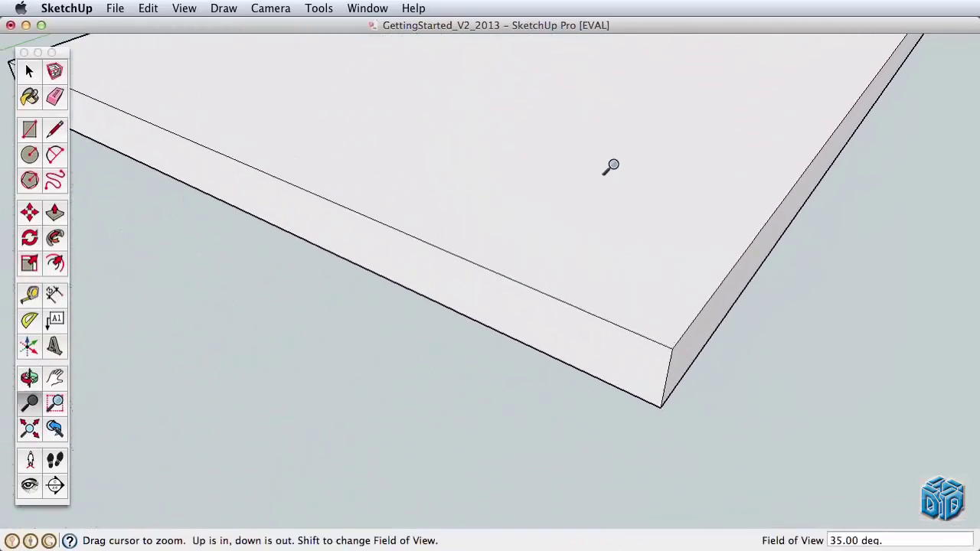
pyautogui.moveTo(607, 157); pyautogui.dragTo(547, 255, button='middle')
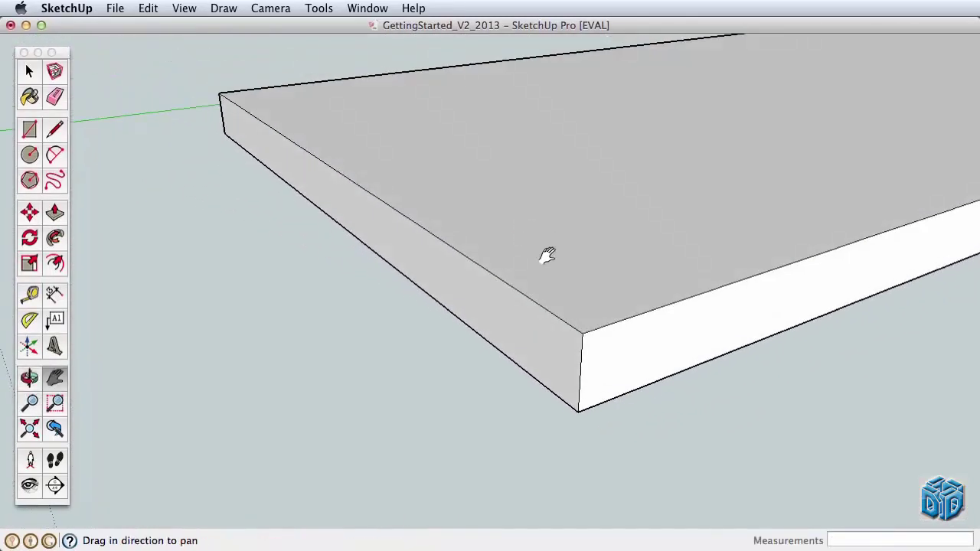
pyautogui.click(64, 128)
pyautogui.click(580, 373)
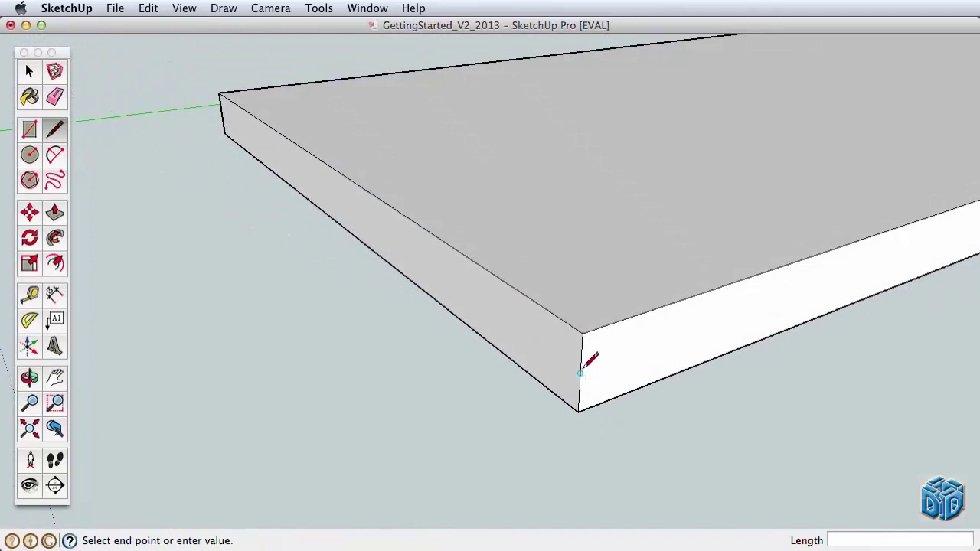
pyautogui.click(613, 398)
# Try to sweep the triangular corner profile manually along the underside edges with Follow Me.
pyautogui.moveTo(619, 387); pyautogui.dragTo(586, 148, button='middle')
pyautogui.scroll(3, 574, 254)
pyautogui.moveTo(573, 253)
pyautogui.keyDown('shift'); pyautogui.mouseDown(button='middle')
pyautogui.moveTo(559, 436)
pyautogui.moveTo(559, 242)
pyautogui.mouseUp(button='middle'); pyautogui.keyUp('shift')
pyautogui.scroll(-4, 560, 241)
pyautogui.keyDown('shift'); pyautogui.moveTo(531, 299); pyautogui.dragTo(523, 248, button='middle'); pyautogui.keyUp('shift')
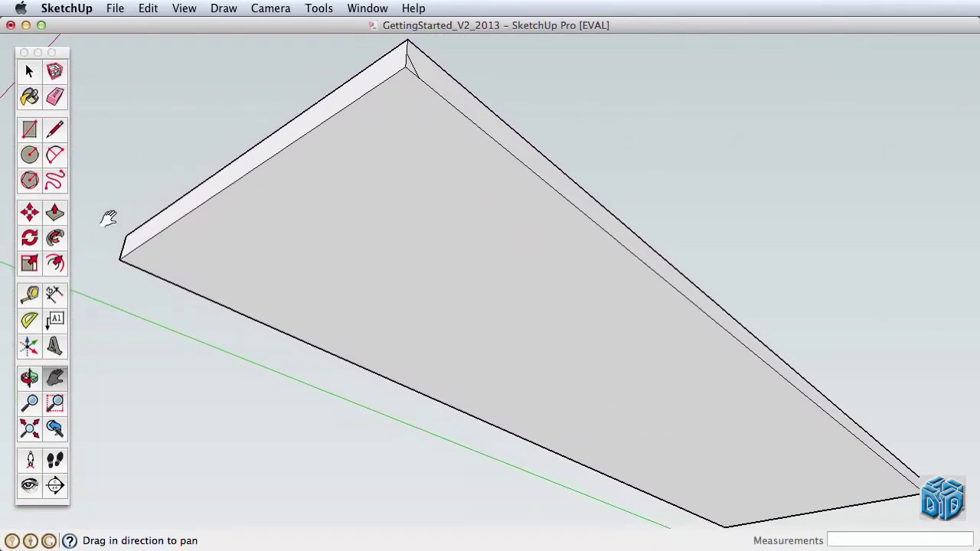
pyautogui.click(57, 242)
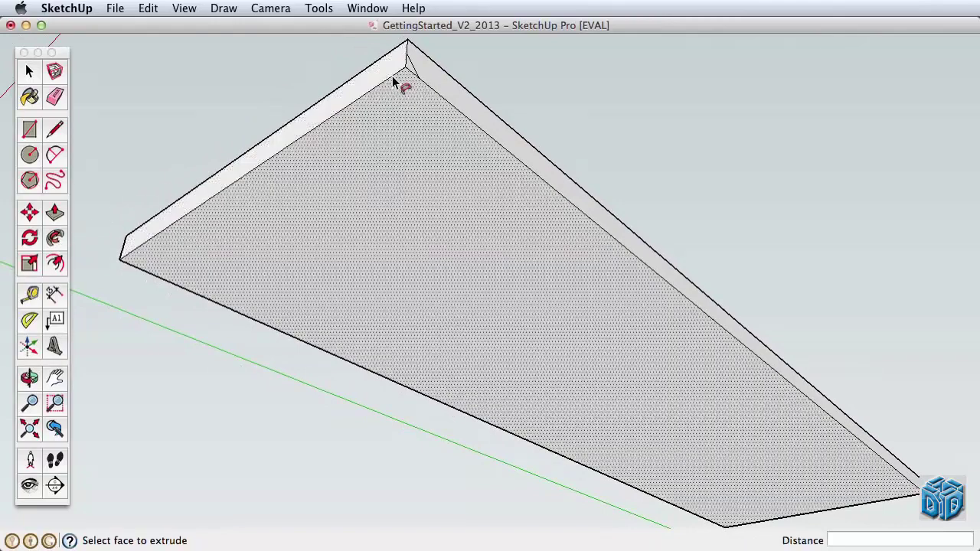
pyautogui.moveTo(407, 81); pyautogui.dragTo(233, 192)
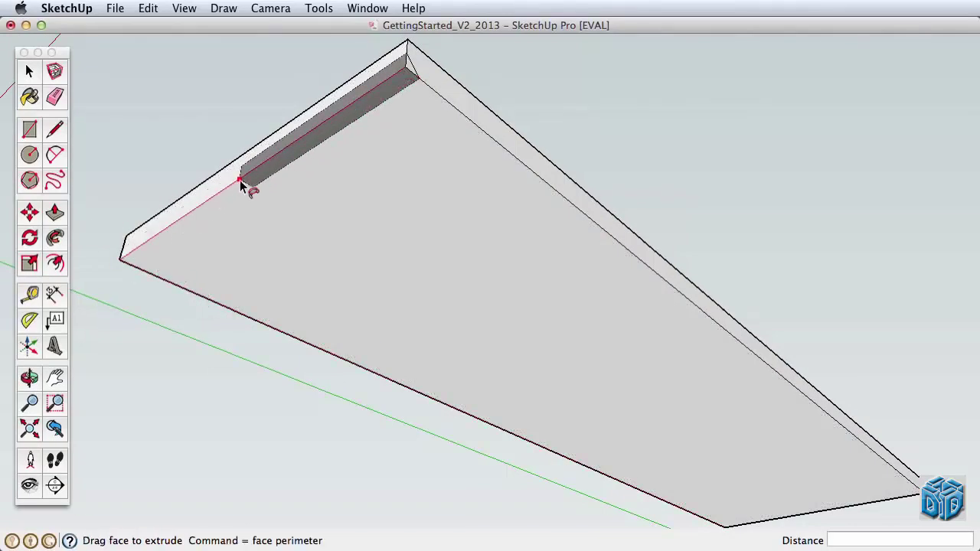
pyautogui.press('Escape')
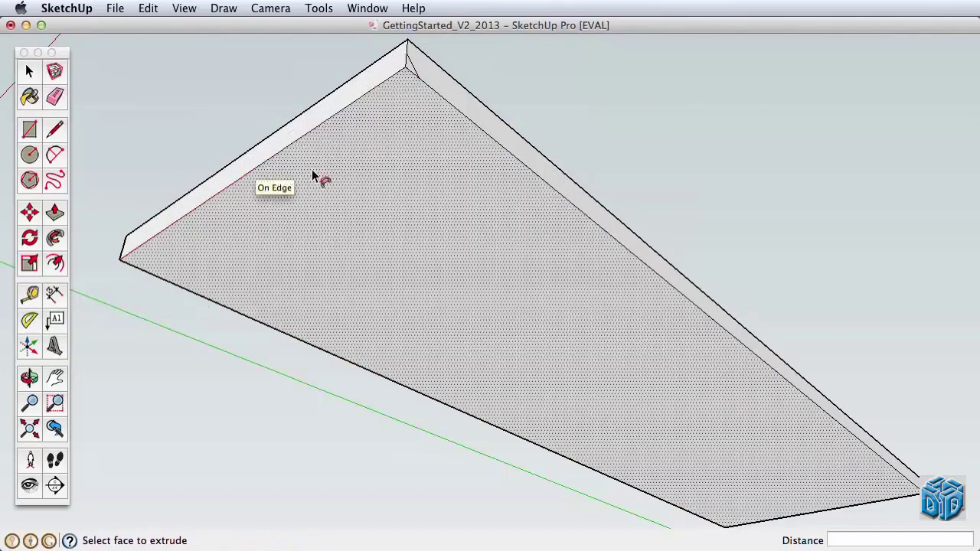
# Use the board's underside face as the Follow Me path and sweep the triangular corner profile around it to bevel the lower edge.
pyautogui.click(31, 71)
pyautogui.click(383, 203)
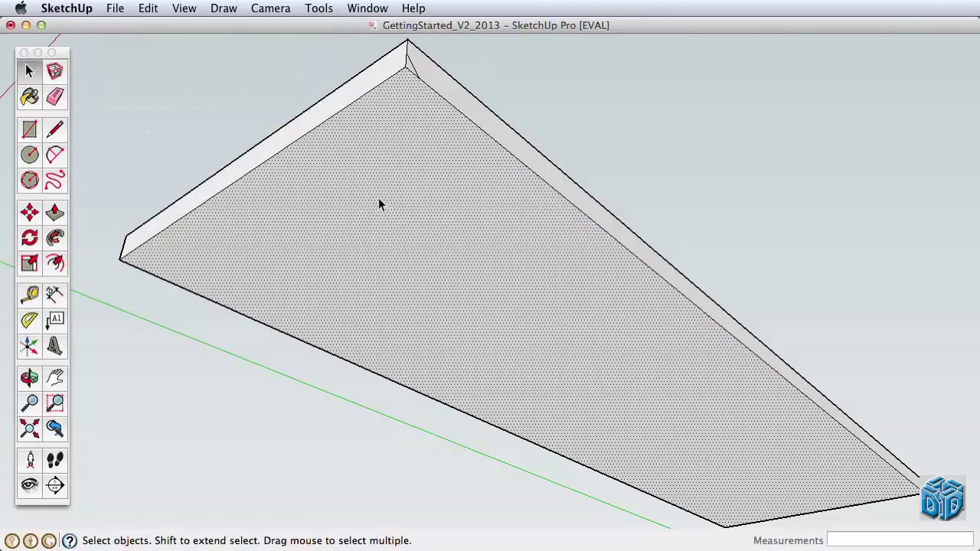
pyautogui.click(55, 238)
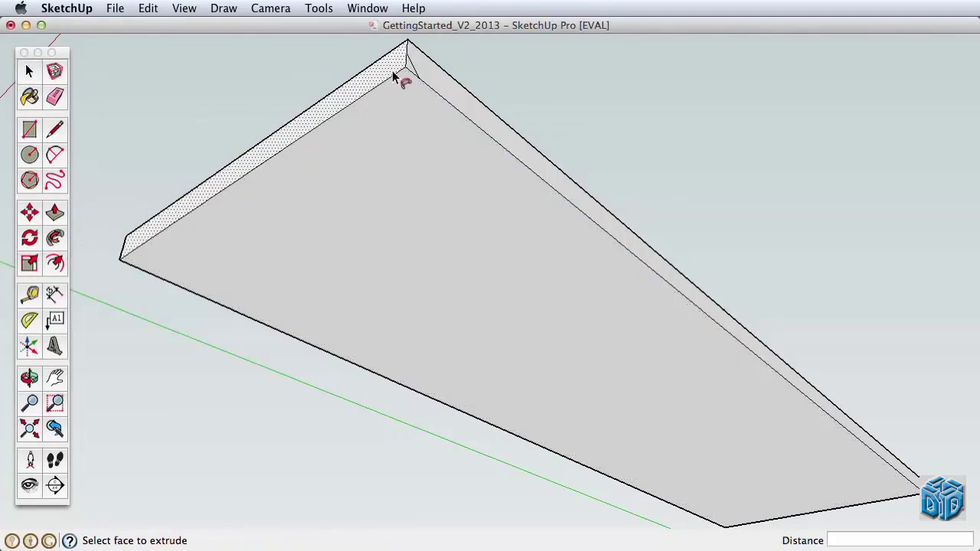
# Select the whole beveled board and move it 37 inches straight up along the blue axis.
pyautogui.moveTo(440, 131); pyautogui.dragTo(435, 440, button='middle')
pyautogui.scroll(-5, 406, 160)
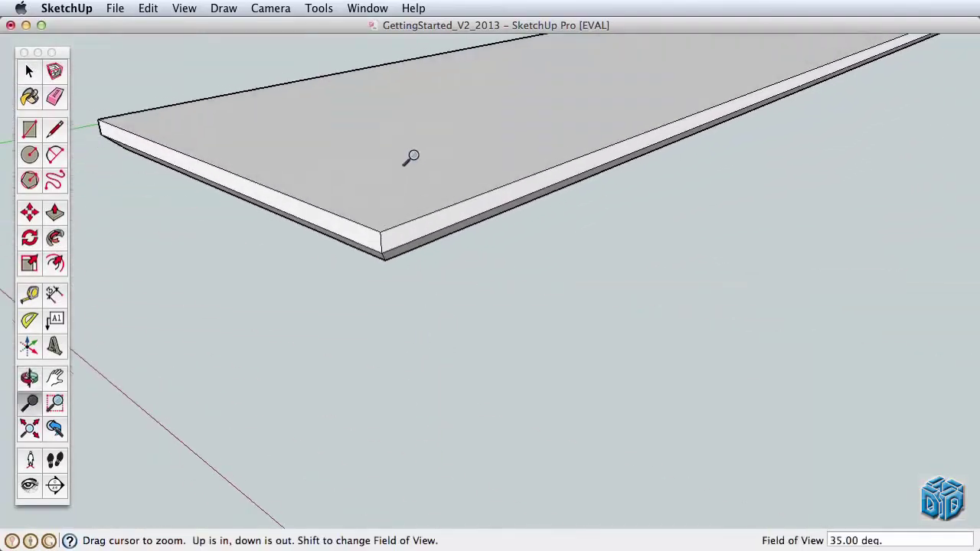
pyautogui.keyDown('shift'); pyautogui.moveTo(466, 291); pyautogui.dragTo(459, 409, button='middle'); pyautogui.keyUp('shift')
pyautogui.click(460, 409)
pyautogui.click(450, 391)
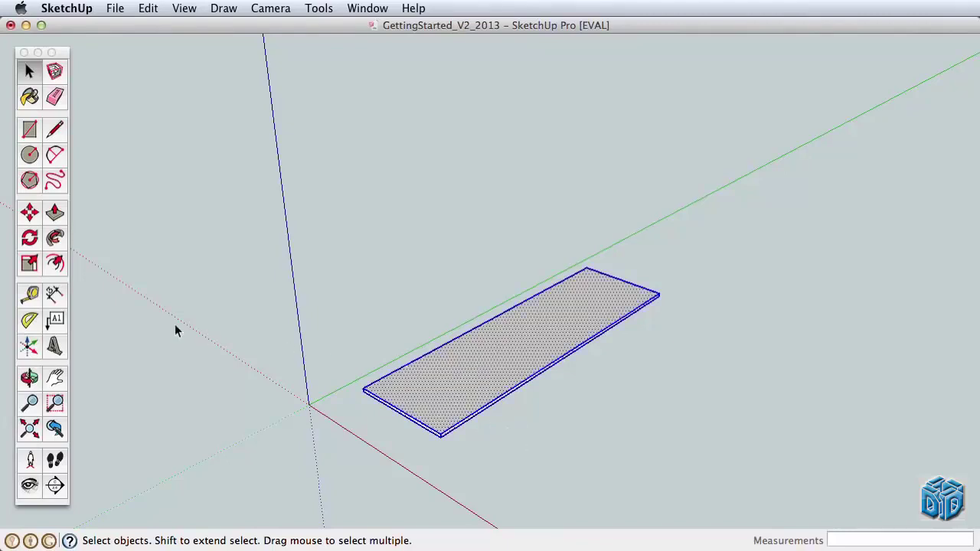
pyautogui.click(30, 213)
pyautogui.click(362, 390)
pyautogui.click(361, 297)
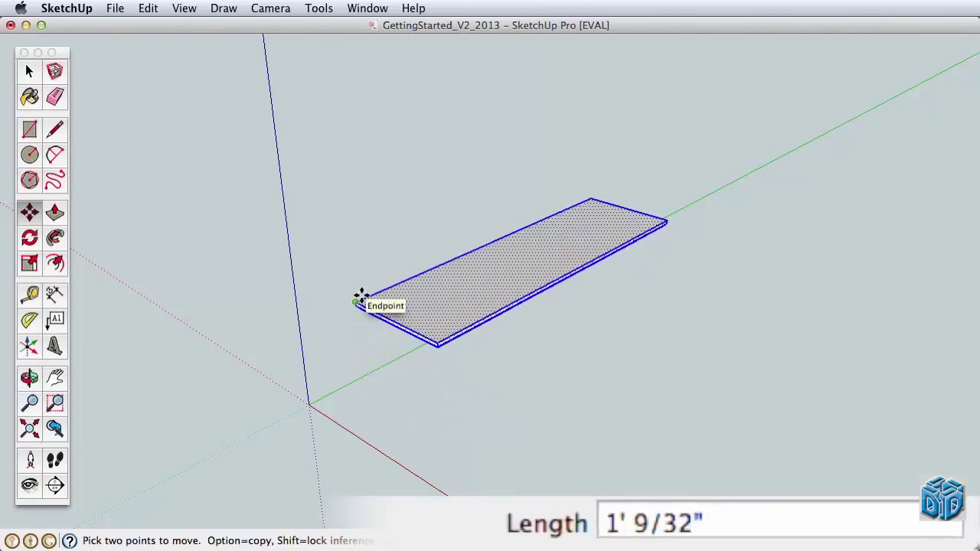
pyautogui.write('37')
pyautogui.press('Return')
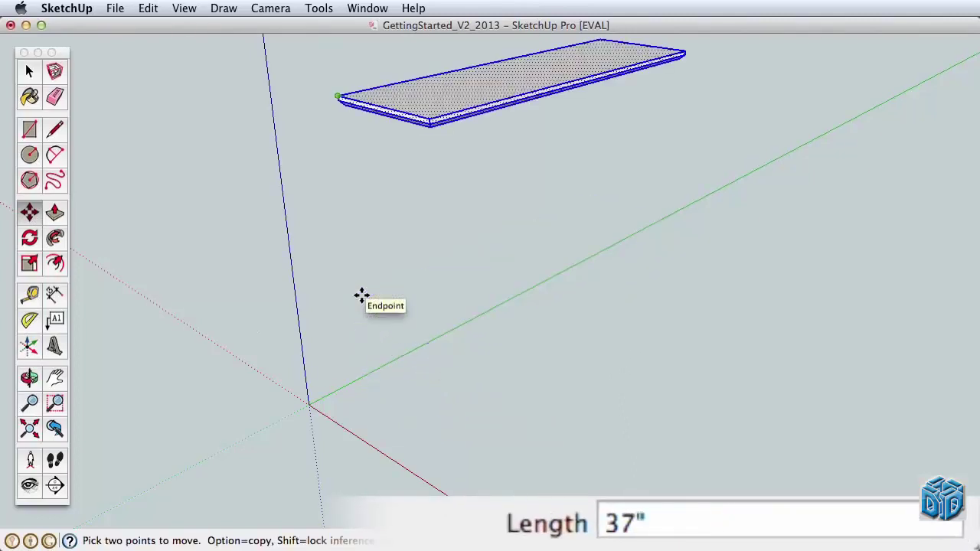
# Draw a small rectangle on the board's underside, starting from its near corner.
pyautogui.keyDown('shift'); pyautogui.moveTo(433, 265); pyautogui.dragTo(452, 110, button='middle'); pyautogui.keyUp('shift')
pyautogui.keyDown('shift'); pyautogui.moveTo(451, 184); pyautogui.dragTo(508, 313, button='middle'); pyautogui.keyUp('shift')
pyautogui.press('z')
pyautogui.moveTo(507, 313); pyautogui.dragTo(459, 96)
pyautogui.keyDown('shift'); pyautogui.moveTo(462, 95); pyautogui.dragTo(531, 164, button='middle'); pyautogui.keyUp('shift')
pyautogui.press('space')
pyautogui.click(30, 130)
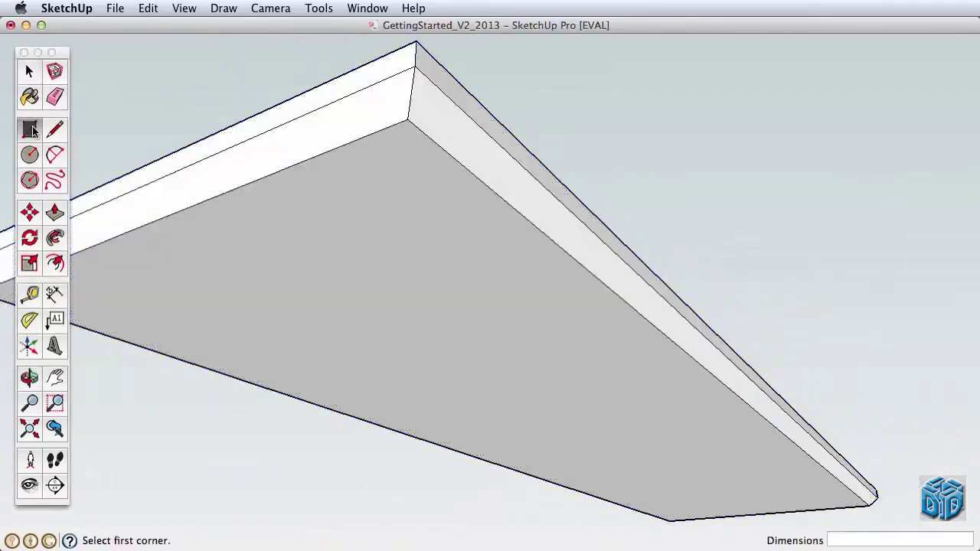
pyautogui.click(436, 202)
# Try to move the small rectangle inward from the corner of the underside.
pyautogui.press('space')
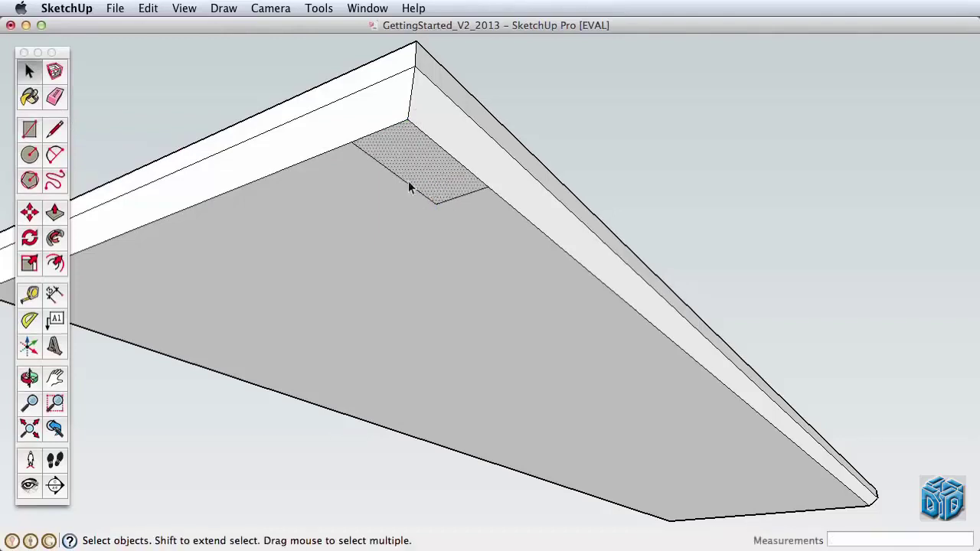
pyautogui.click(29, 211)
pyautogui.click(408, 123)
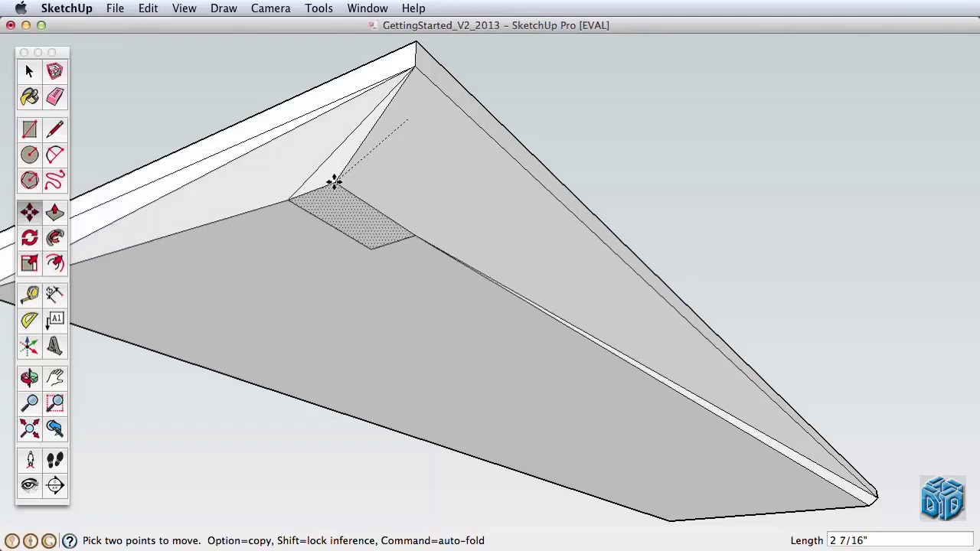
pyautogui.click(359, 200)
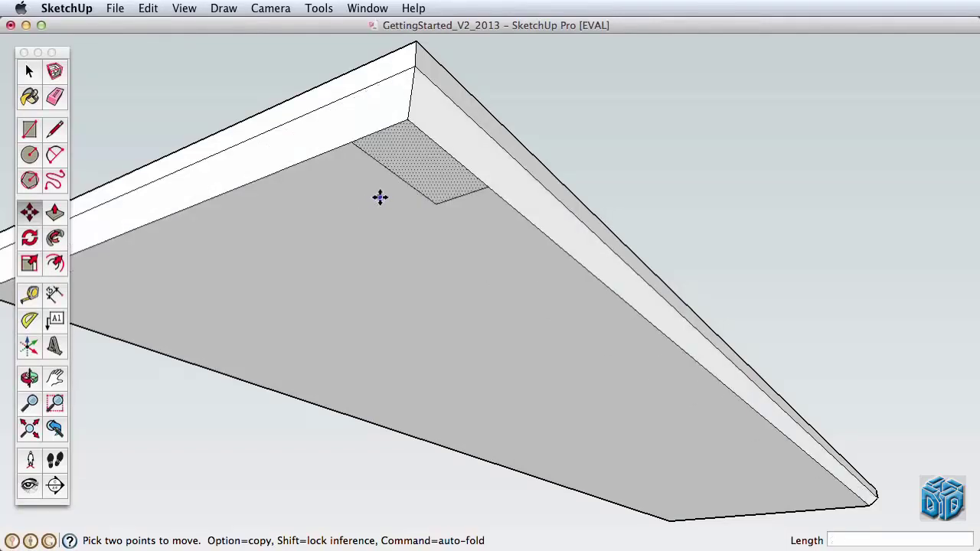
# Undo the small rectangle drawn on the ungrouped board's underside.
pyautogui.click(153, 10)
pyautogui.click(153, 11)
pyautogui.click(151, 10)
pyautogui.click(130, 46)
pyautogui.press('super+z')
# Select all connected faces and edges of the board and make them a group.
pyautogui.click(29, 70)
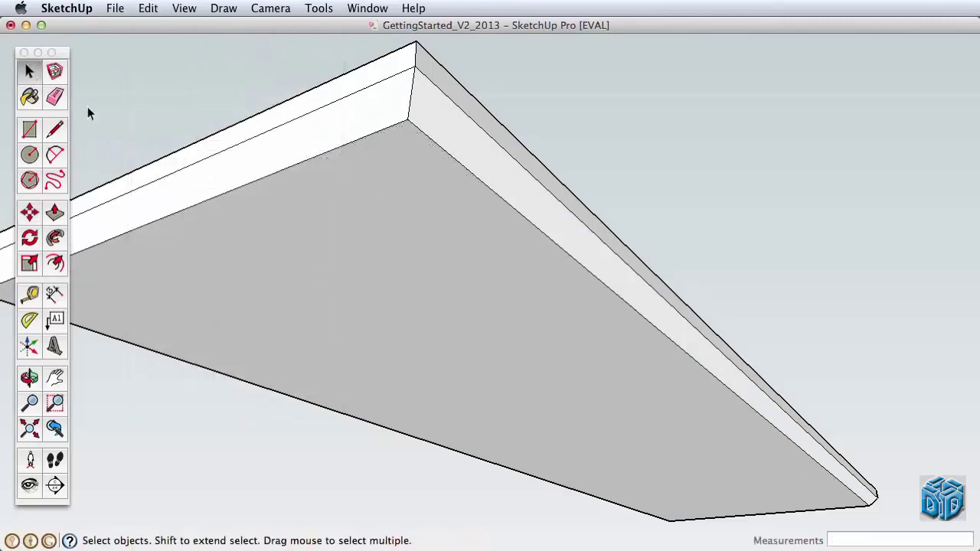
pyautogui.click(476, 200)
pyautogui.doubleClick(473, 148)
pyautogui.tripleClick(473, 149)
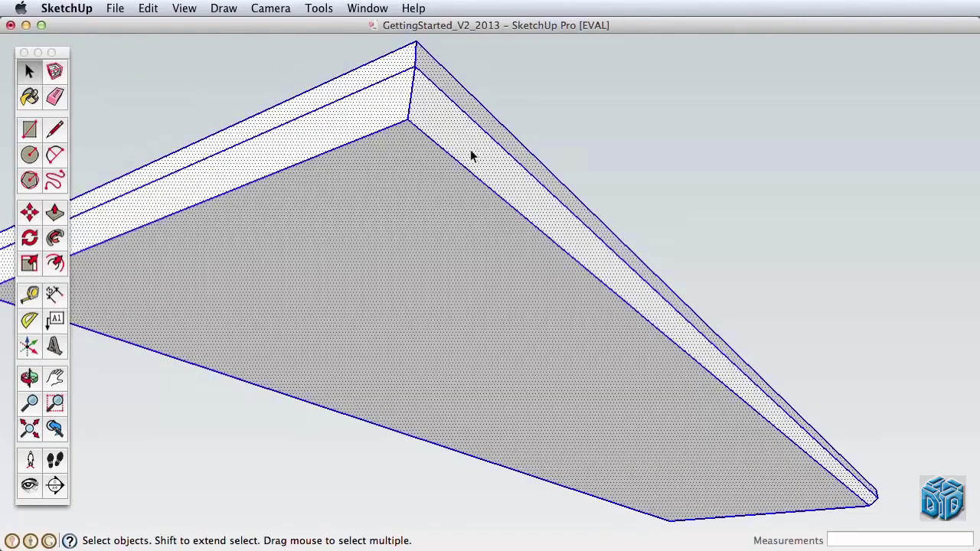
pyautogui.rightClick(421, 122)
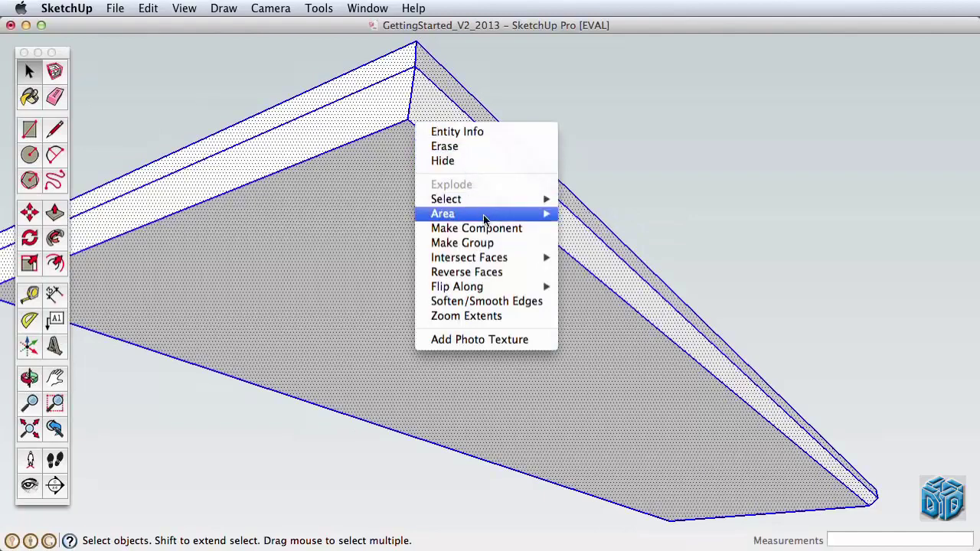
pyautogui.click(504, 243)
# Draw a 1 by 2 inch rectangle on the grouped board's underside, starting from the near corner.
pyautogui.moveTo(477, 134); pyautogui.dragTo(503, 145, button='middle')
pyautogui.scroll(3, 532, 203)
pyautogui.scroll(-1, 532, 203)
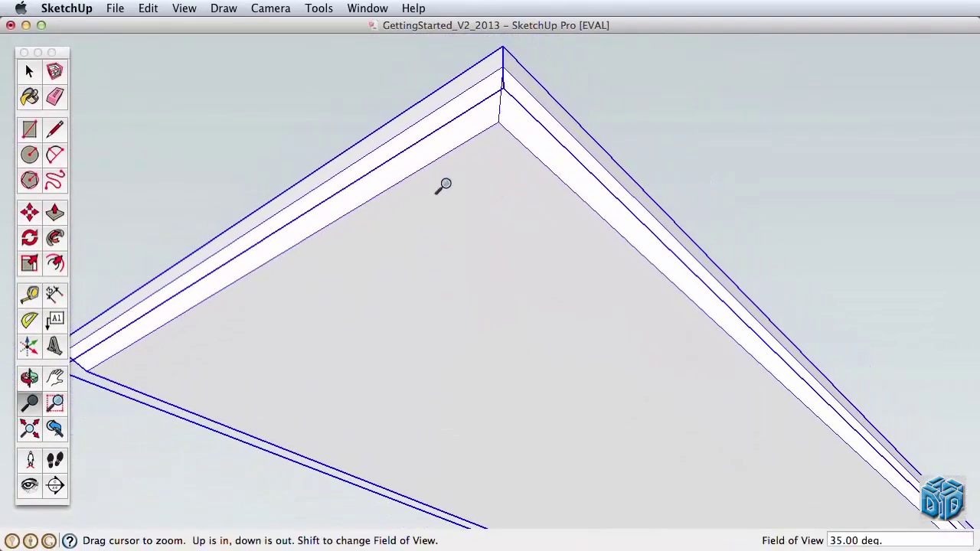
pyautogui.click(30, 129)
pyautogui.click(498, 123)
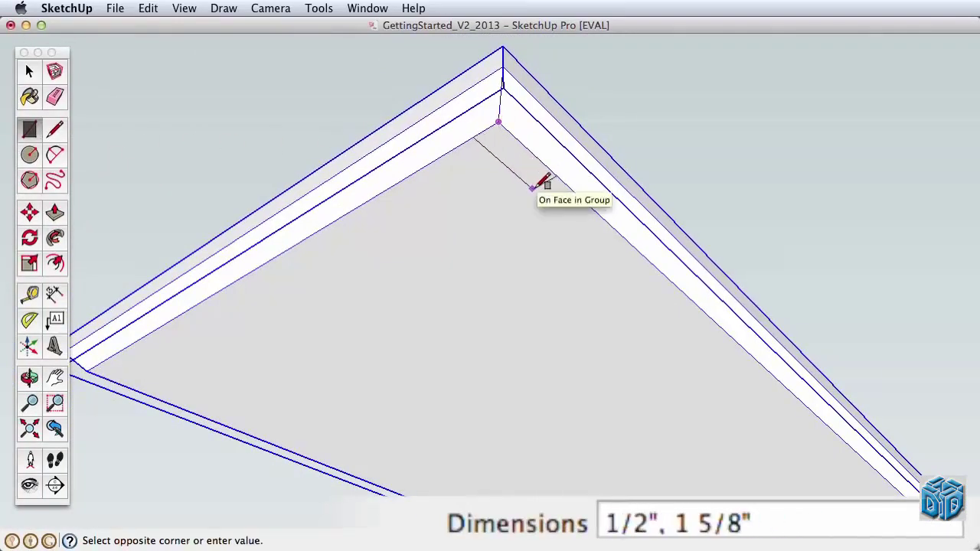
pyautogui.write('1",2')
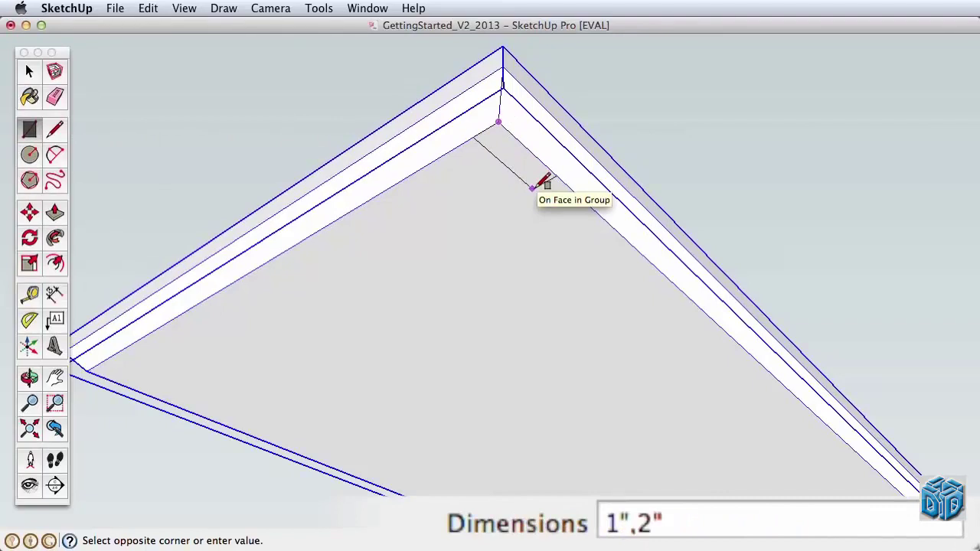
pyautogui.press('Return')
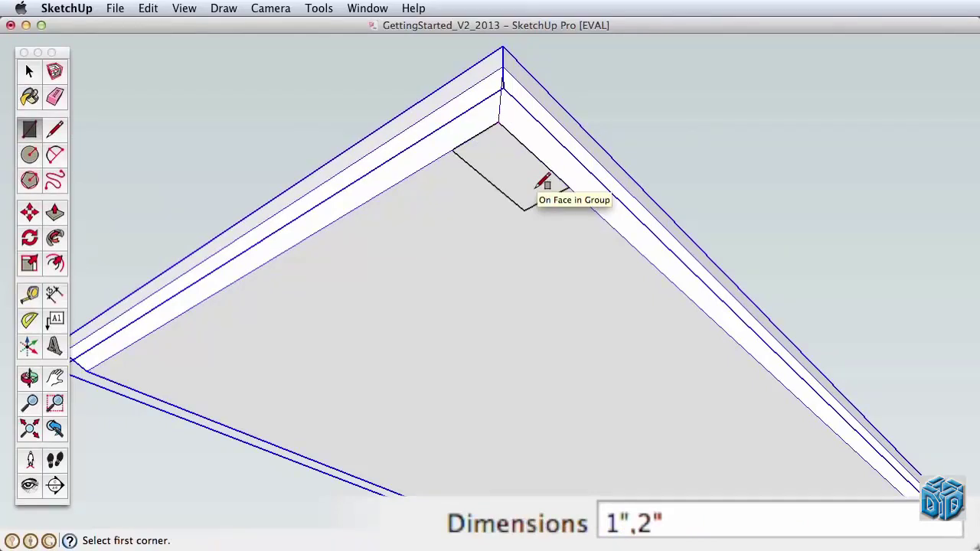
# Select the 1 by 2 inch rectangle's face and try to move it along the underside's long edge.
pyautogui.press('space')
pyautogui.click(500, 166)
pyautogui.click(29, 214)
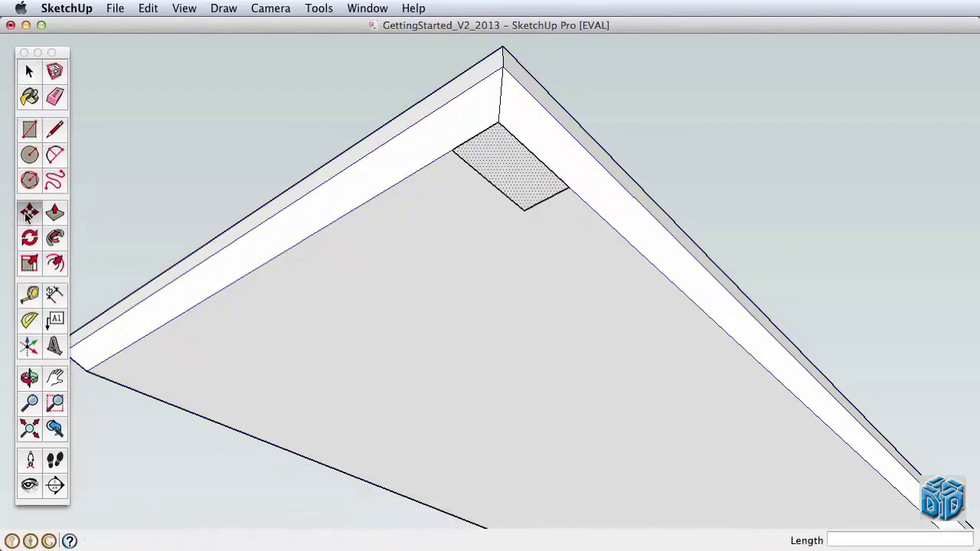
pyautogui.click(519, 193)
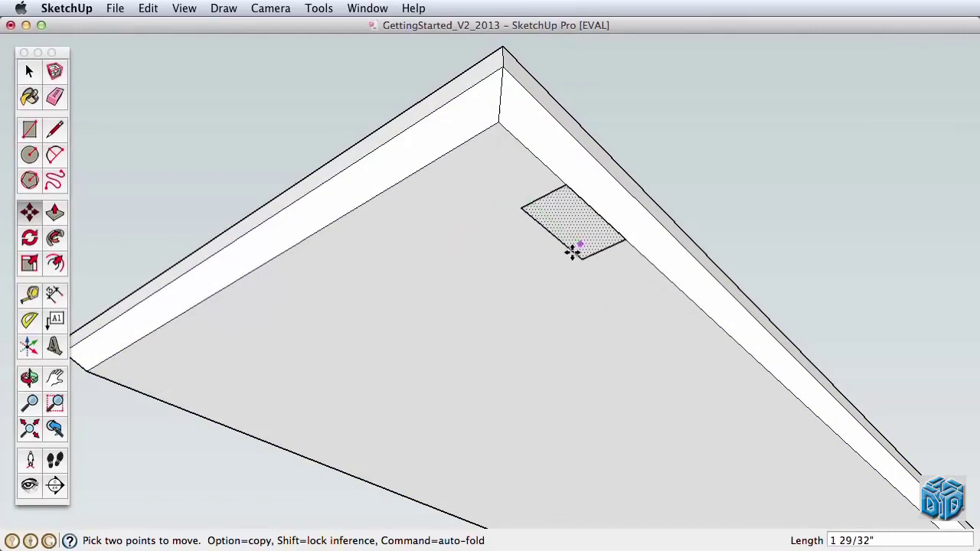
pyautogui.press('Escape')
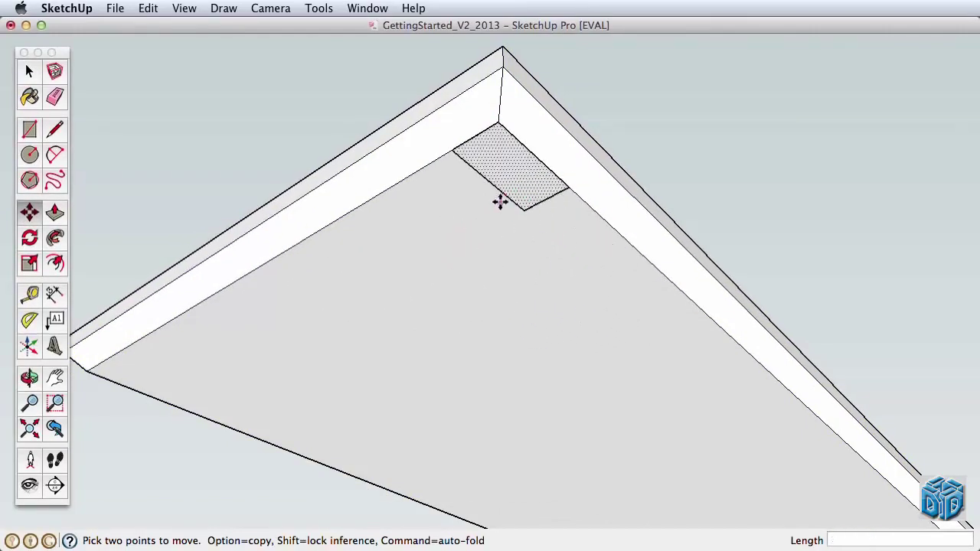
# Place Tape Measure guide lines 1 inch in from the long and short edges of the board's underside.
pyautogui.click(30, 298)
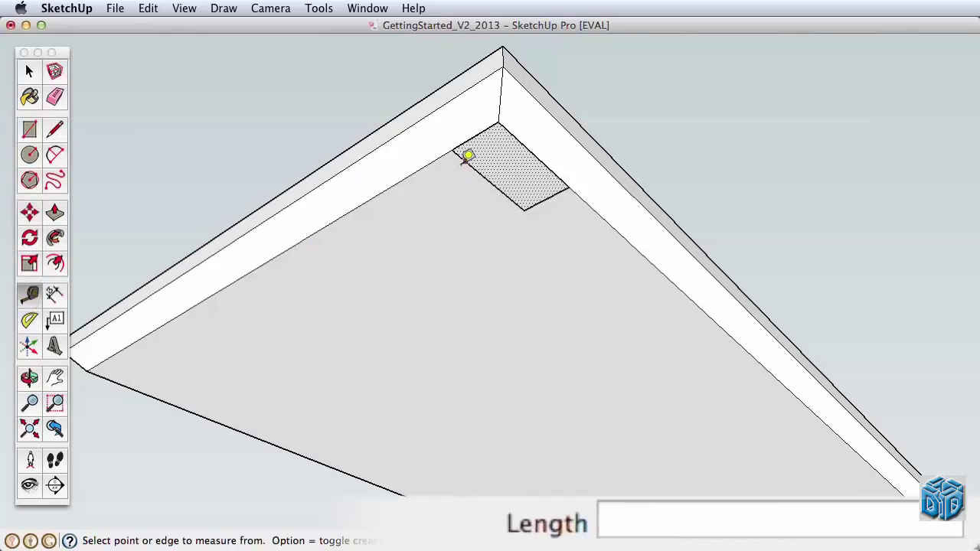
pyautogui.click(582, 195)
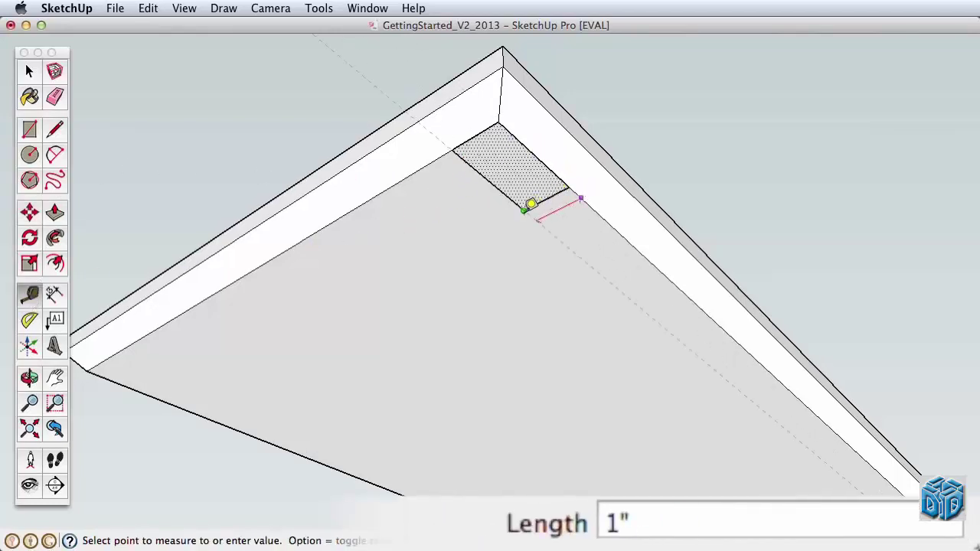
pyautogui.click(527, 205)
pyautogui.click(403, 180)
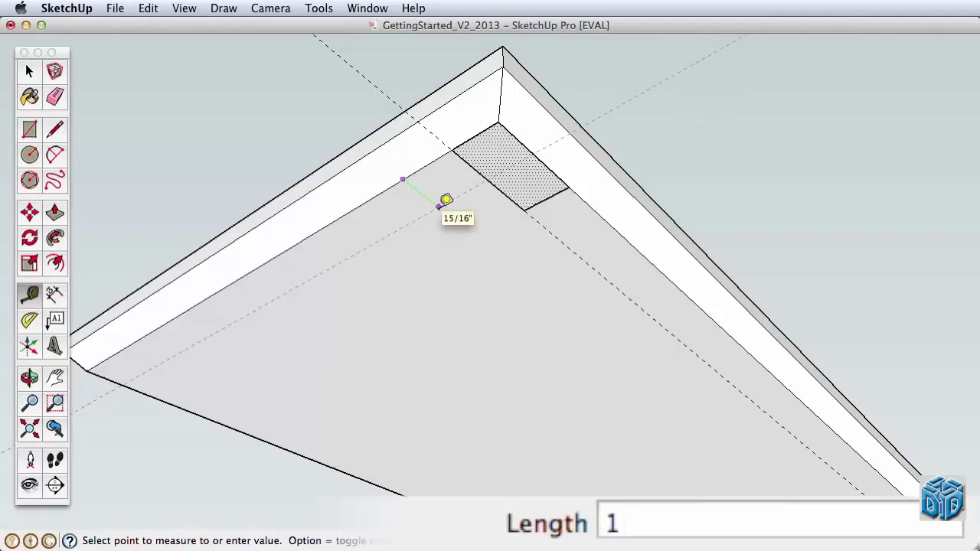
pyautogui.write('1')
pyautogui.press('Return')
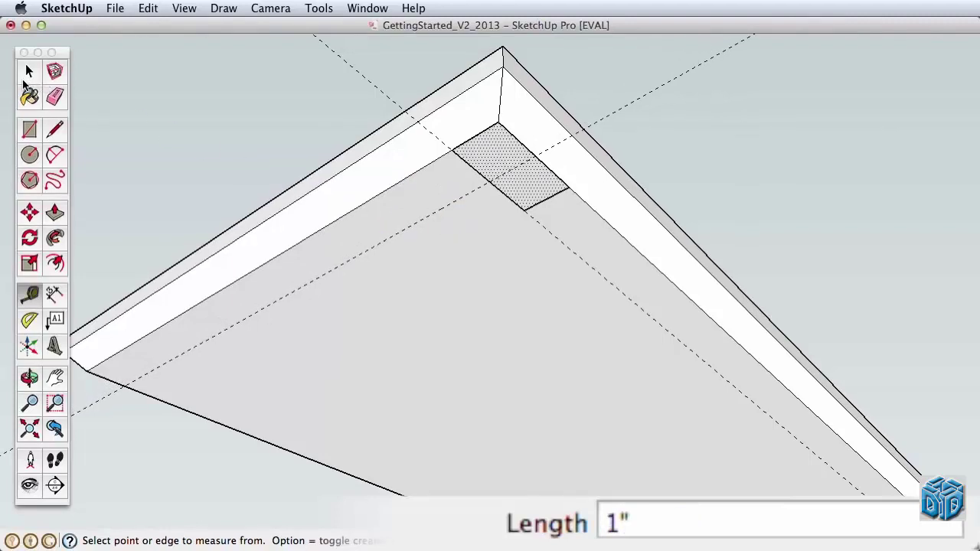
# Move the 1 by 2 inch rectangle from its outer corner to the intersection of the two guide lines.
pyautogui.click(25, 77)
pyautogui.click(30, 212)
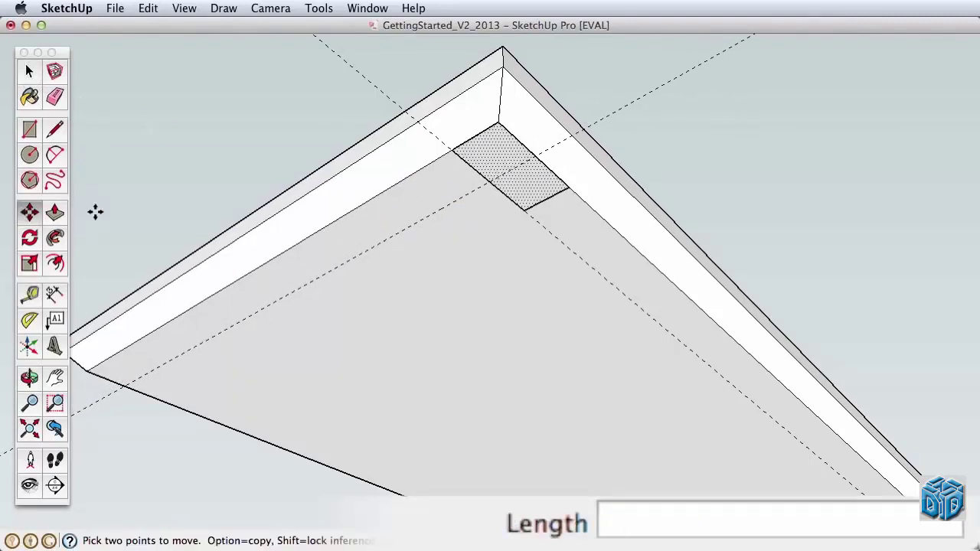
pyautogui.click(498, 122)
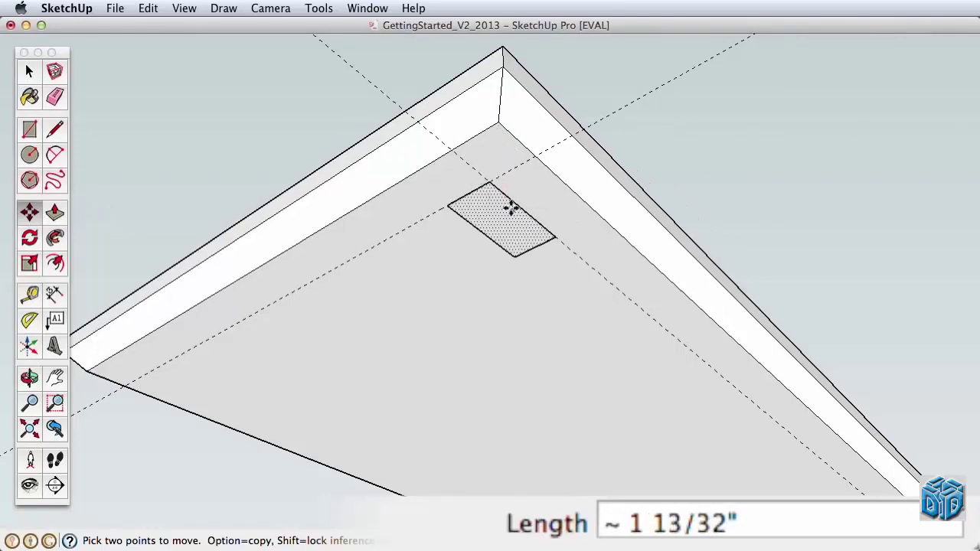
# Push/Pull the 1 by 2 inch rectangle downward 37 inches to form the table leg.
pyautogui.press('z')
pyautogui.moveTo(512, 214); pyautogui.dragTo(509, 448)
pyautogui.press('h')
pyautogui.moveTo(512, 438); pyautogui.dragTo(467, 241)
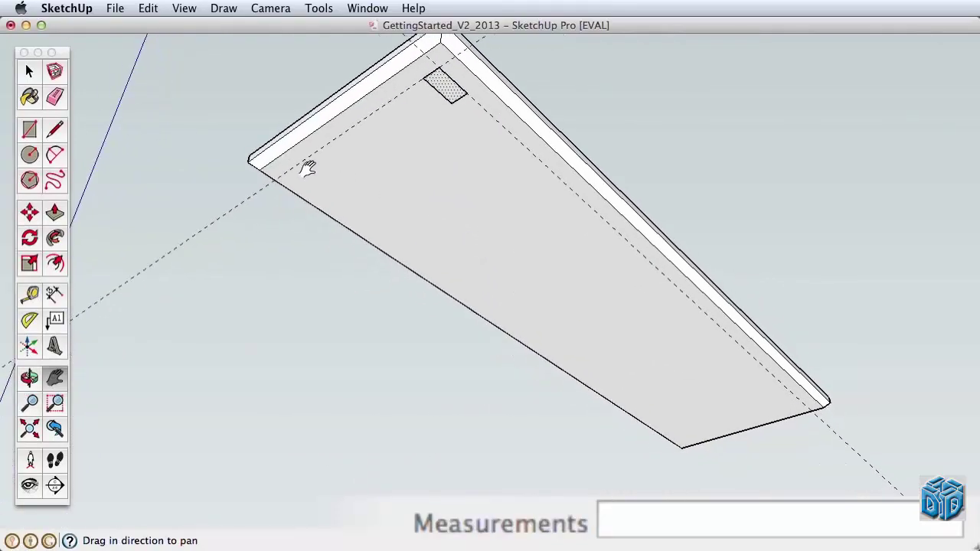
pyautogui.click(53, 212)
pyautogui.click(438, 96)
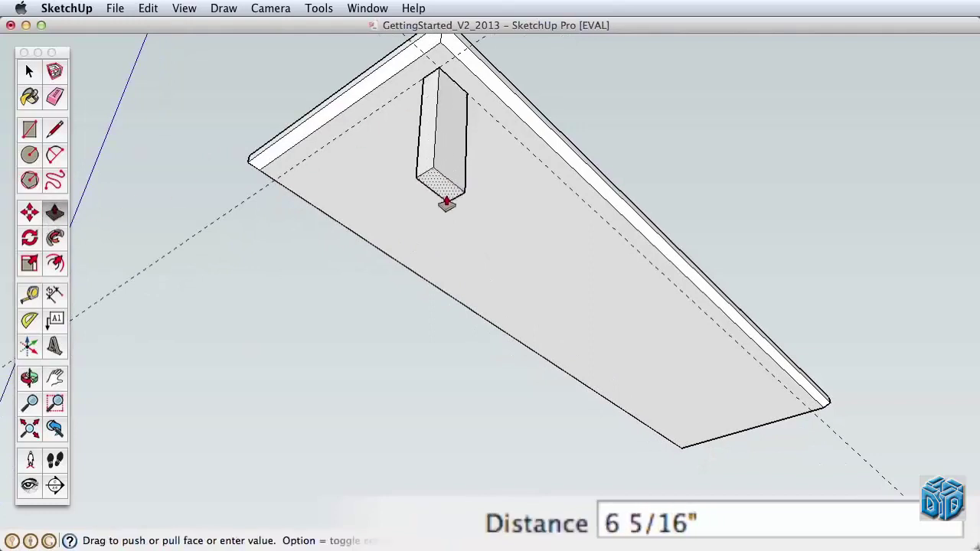
pyautogui.write('37')
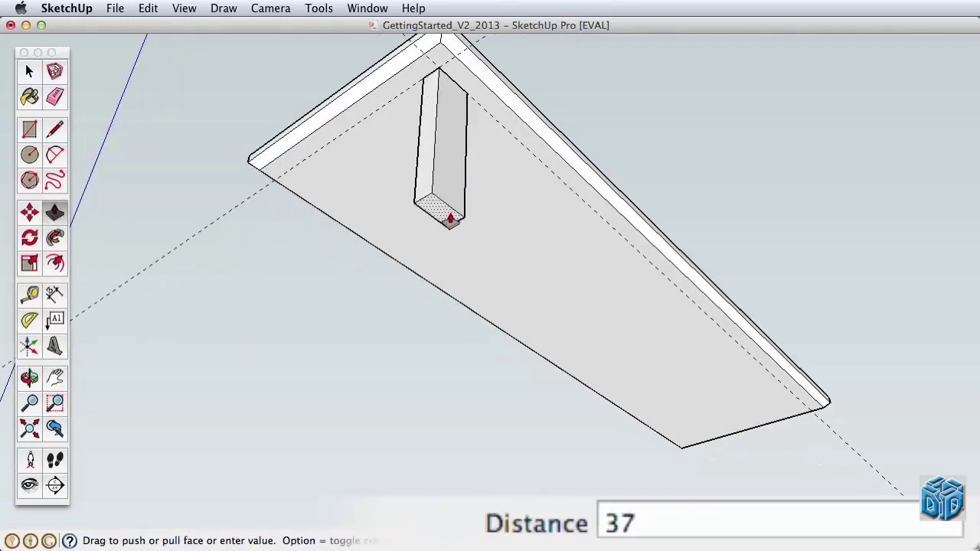
pyautogui.press('Return')
# Select all connected geometry of the leg and make it a component named "table leg".
pyautogui.press('z')
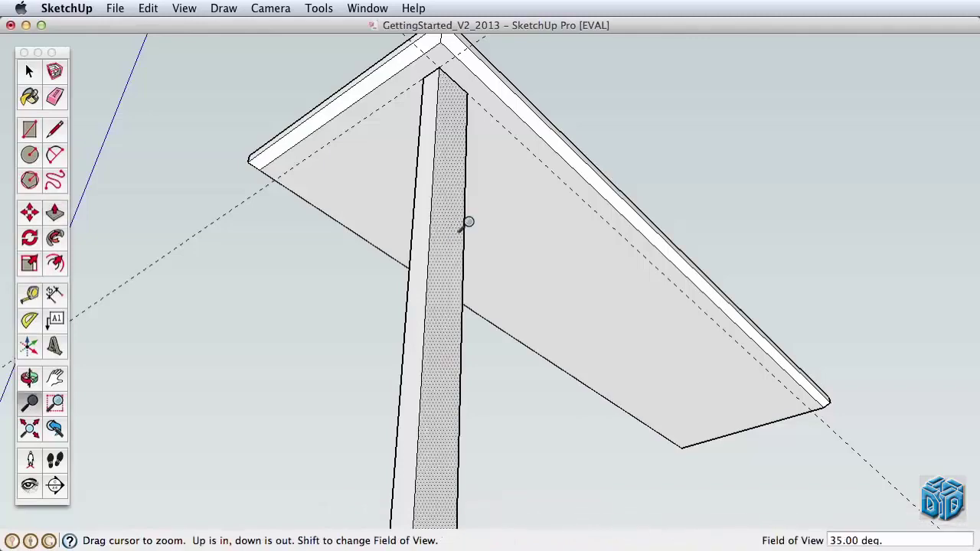
pyautogui.moveTo(485, 212); pyautogui.dragTo(496, 320)
pyautogui.keyDown('shift'); pyautogui.moveTo(495, 299); pyautogui.dragTo(457, 277, button='middle'); pyautogui.keyUp('shift')
pyautogui.press('space')
pyautogui.click(455, 275)
pyautogui.click(453, 240)
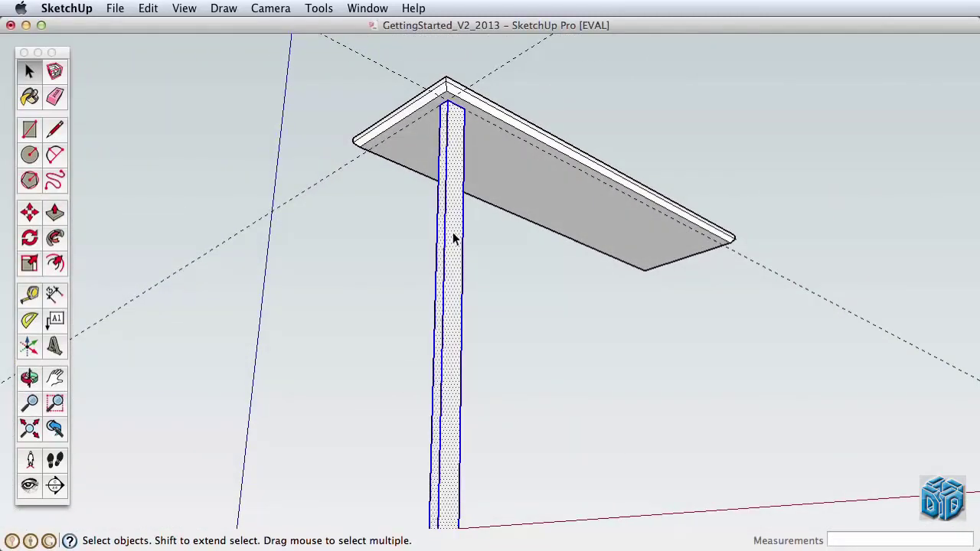
pyautogui.rightClick(453, 160)
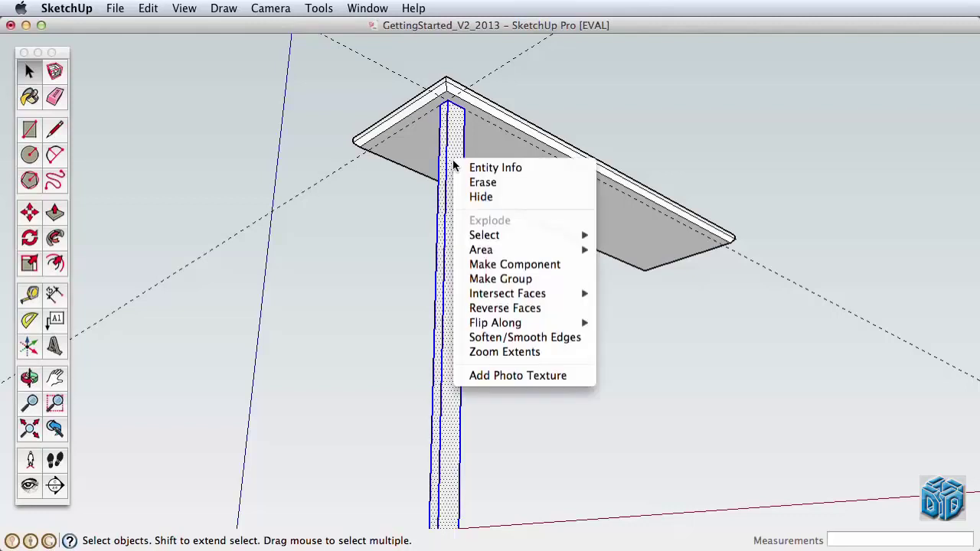
pyautogui.click(551, 267)
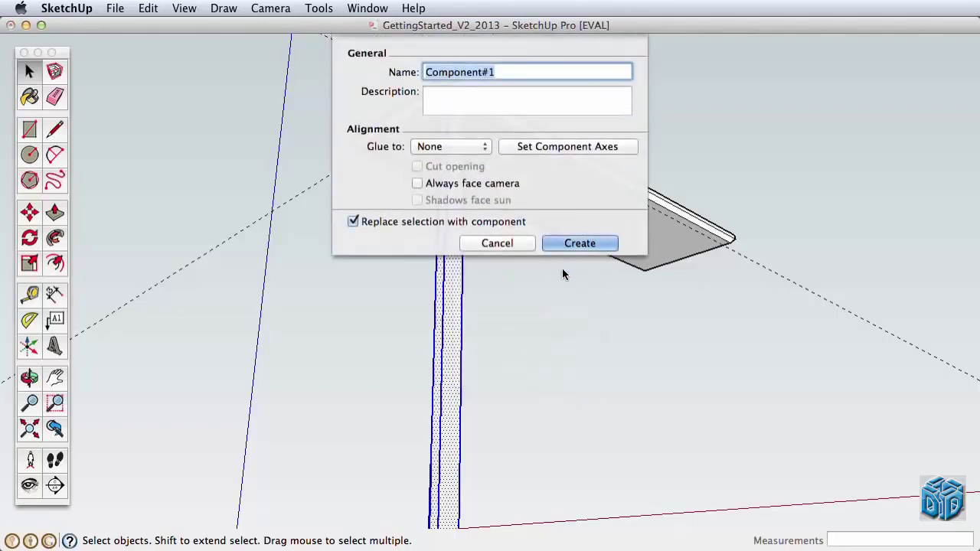
pyautogui.write('table leg')
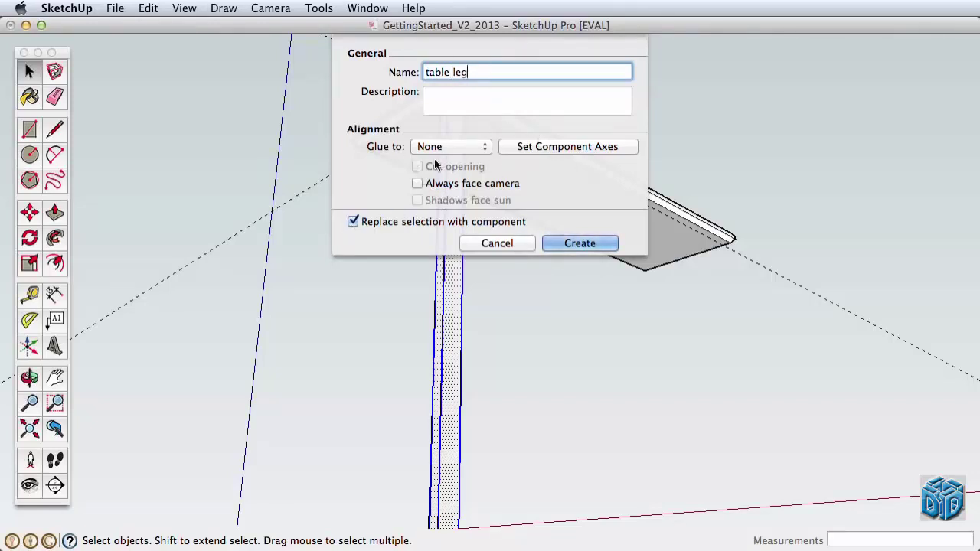
pyautogui.click(568, 242)
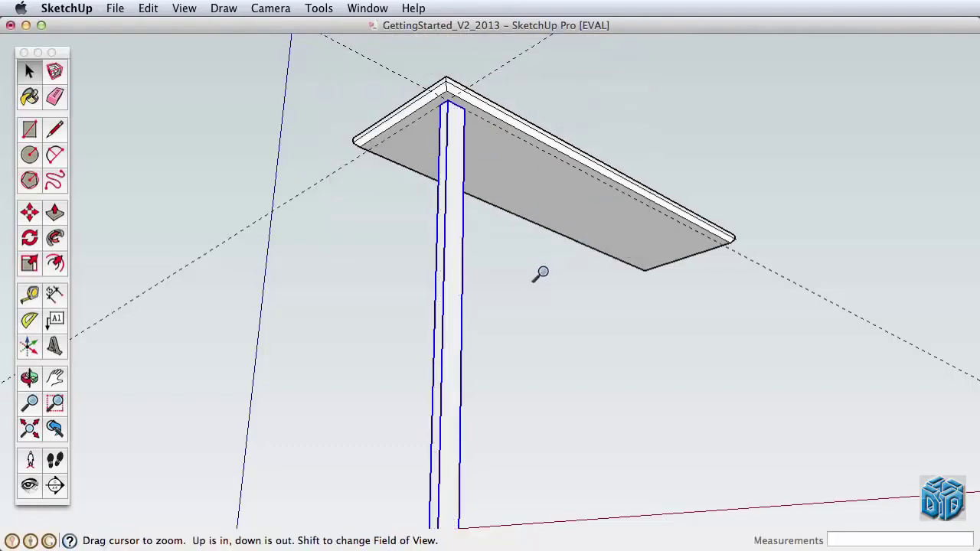
# View the table from above and check that the top group and leg component select as separate objects.
pyautogui.moveTo(540, 274); pyautogui.dragTo(527, 344)
pyautogui.keyDown('shift'); pyautogui.moveTo(481, 303); pyautogui.dragTo(437, 285, button='middle'); pyautogui.keyUp('shift')
pyautogui.moveTo(437, 284); pyautogui.dragTo(437, 350)
pyautogui.press('z')
pyautogui.press('space')
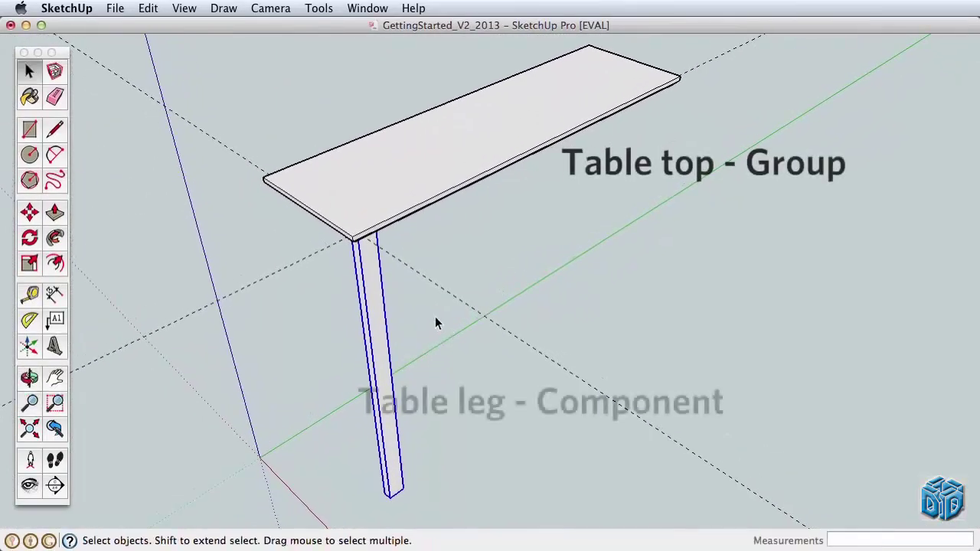
pyautogui.click(274, 139)
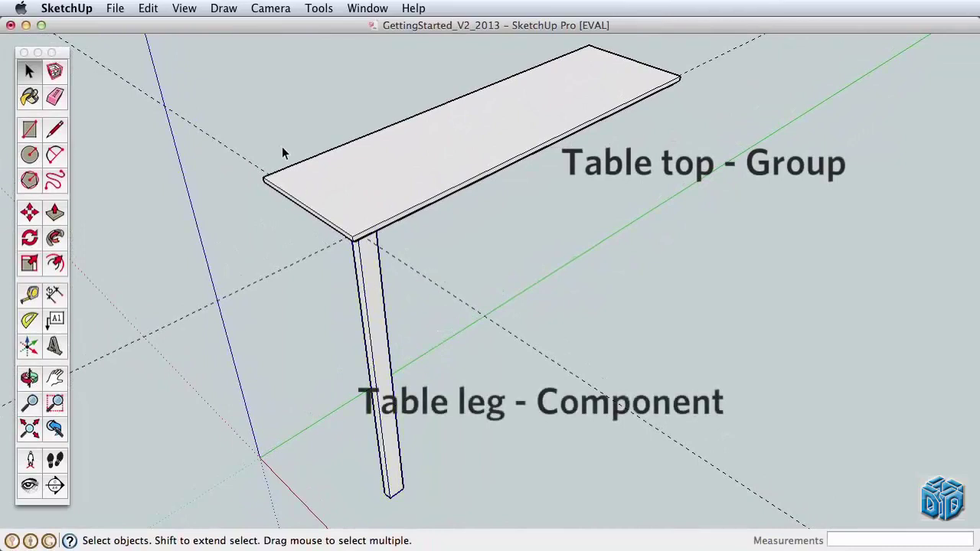
pyautogui.click(375, 217)
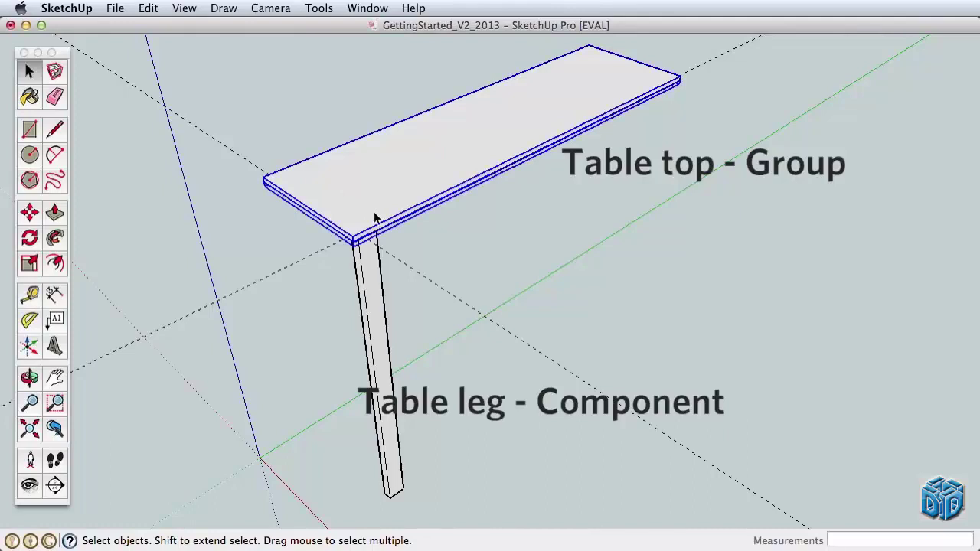
pyautogui.click(367, 276)
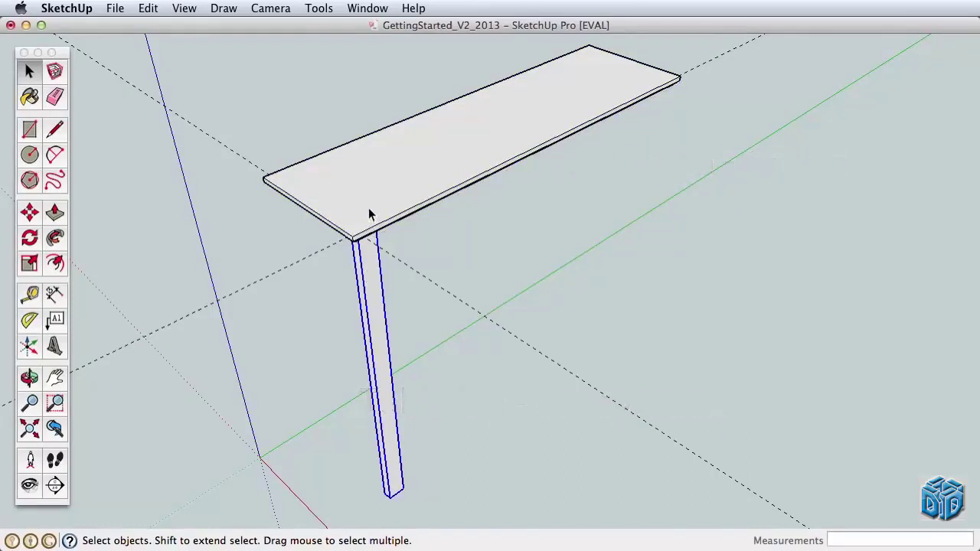
# Move the table top group about 1' 4" away from the leg and rotate it slightly.
pyautogui.click(319, 198)
pyautogui.press('m')
pyautogui.click(332, 202)
pyautogui.click(446, 278)
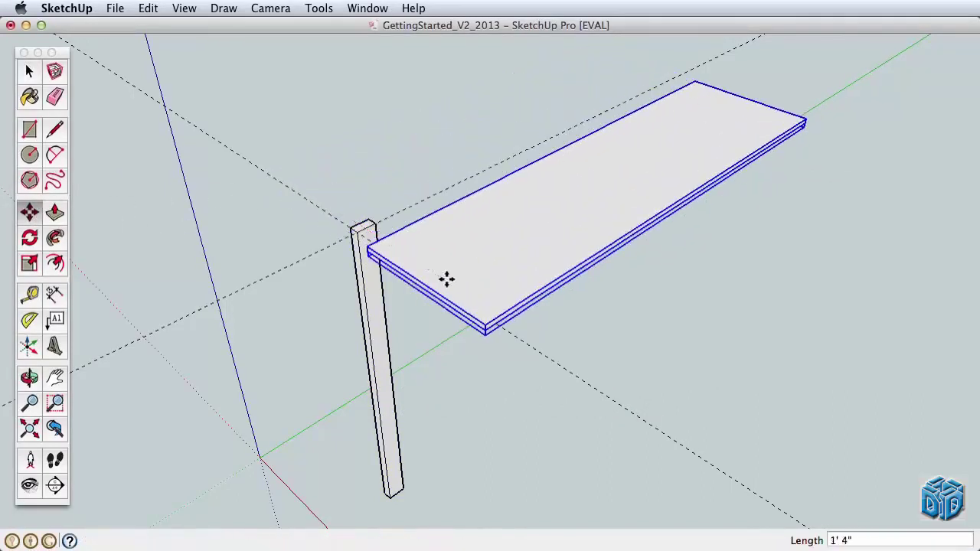
pyautogui.press('q')
pyautogui.click(471, 255)
pyautogui.click(535, 270)
pyautogui.press('m')
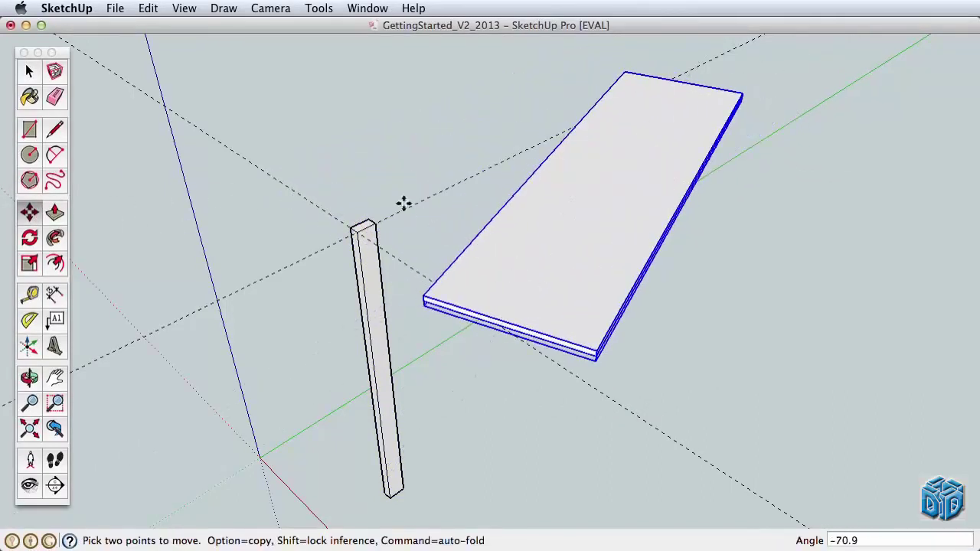
# Undo the rotation and the move of the table top.
pyautogui.click(148, 7)
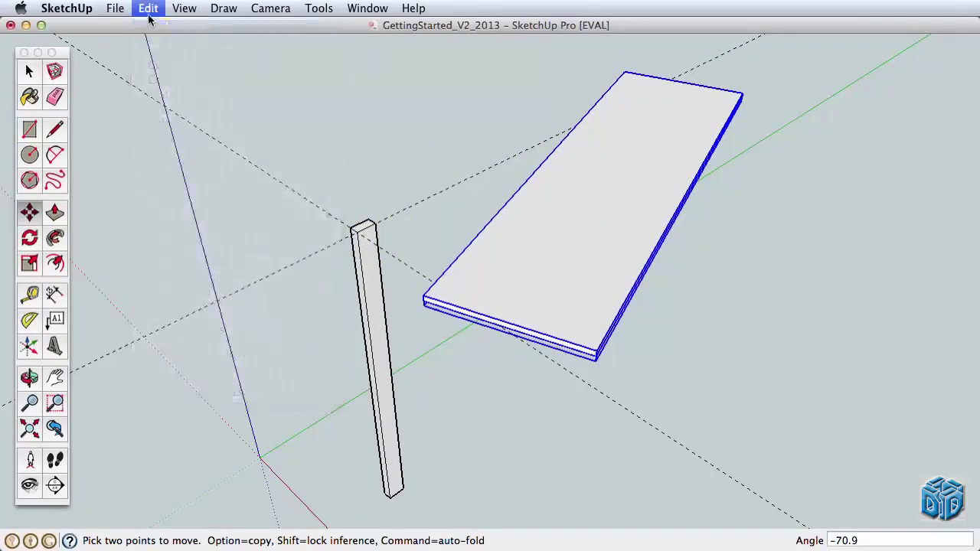
pyautogui.click(157, 26)
pyautogui.click(148, 8)
pyautogui.click(158, 26)
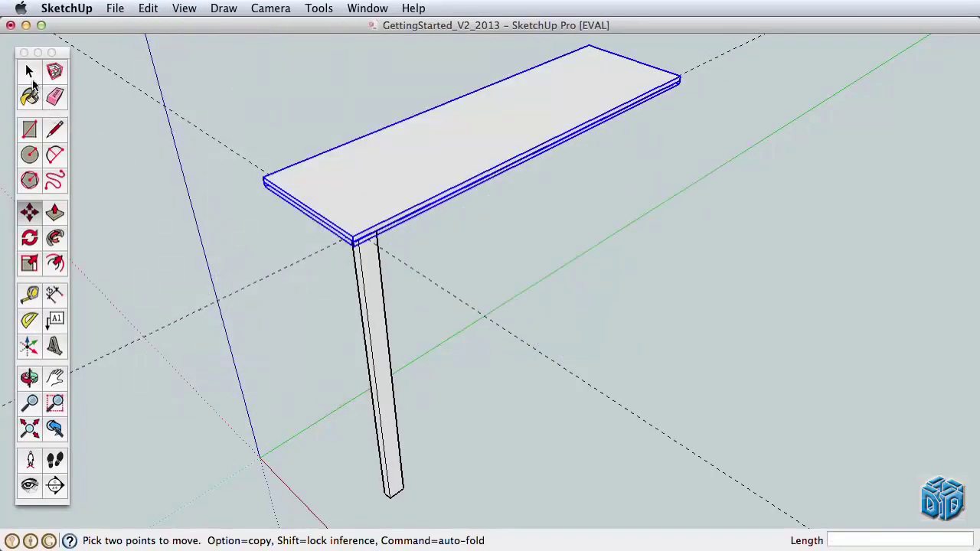
# Try Push/Pull on the grouped table top, and open and close the group for editing.
pyautogui.click(29, 72)
pyautogui.click(304, 114)
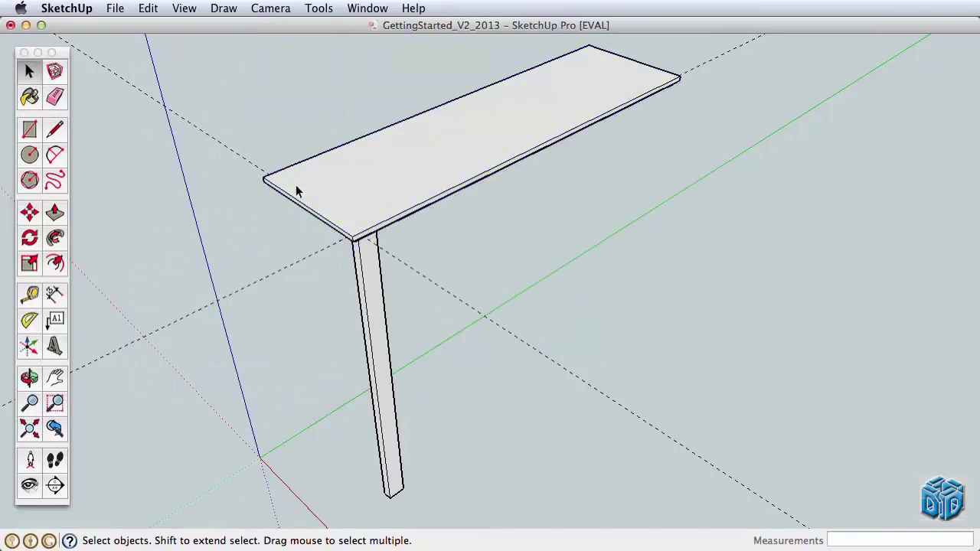
pyautogui.click(53, 212)
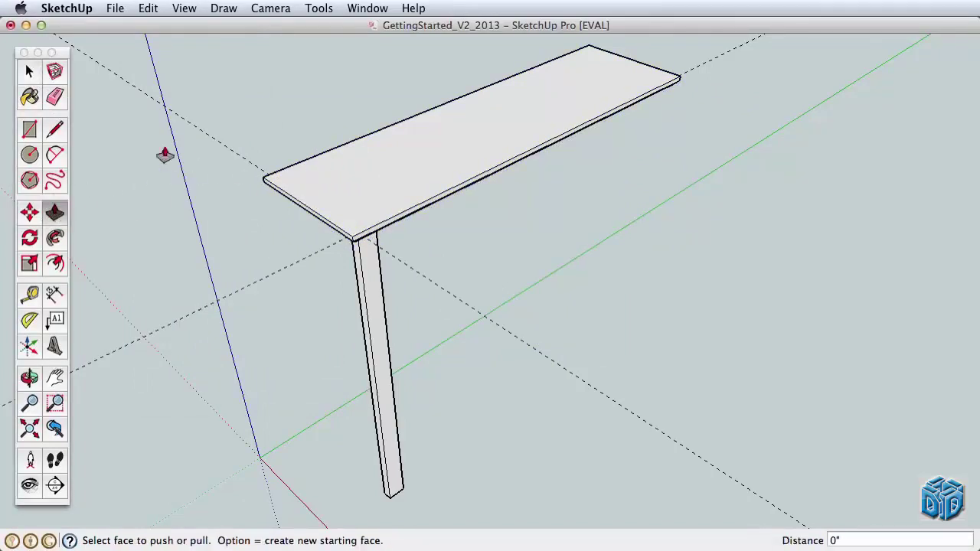
pyautogui.click(29, 71)
pyautogui.click(369, 176)
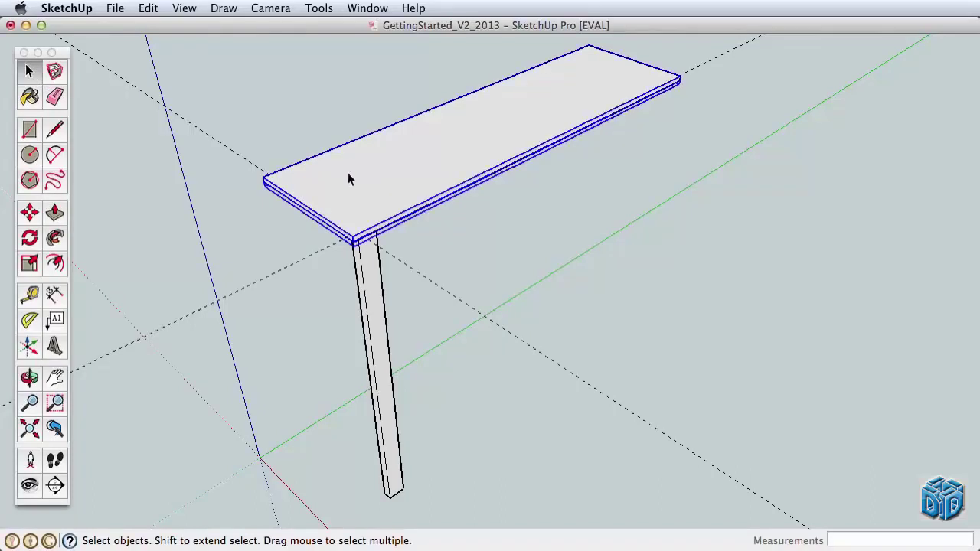
pyautogui.doubleClick(347, 172)
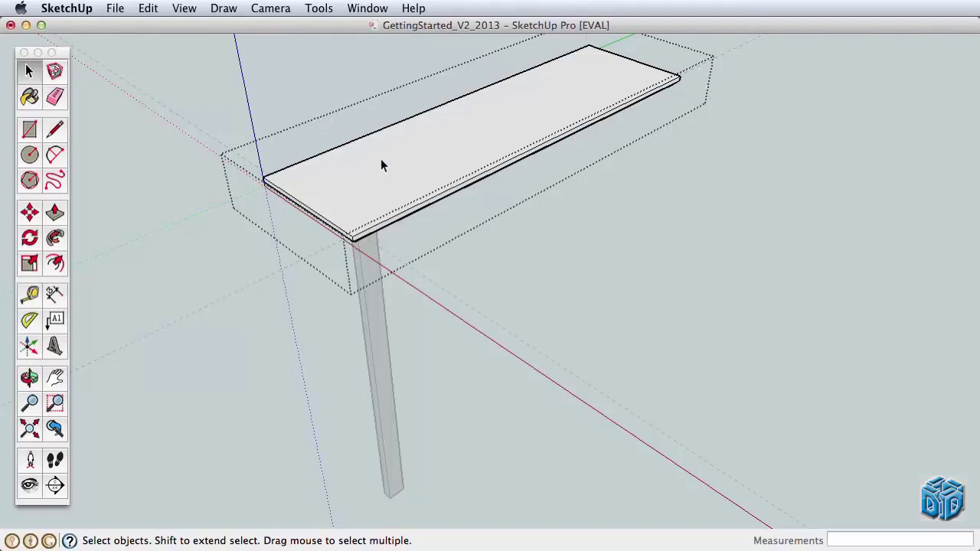
pyautogui.click(648, 217)
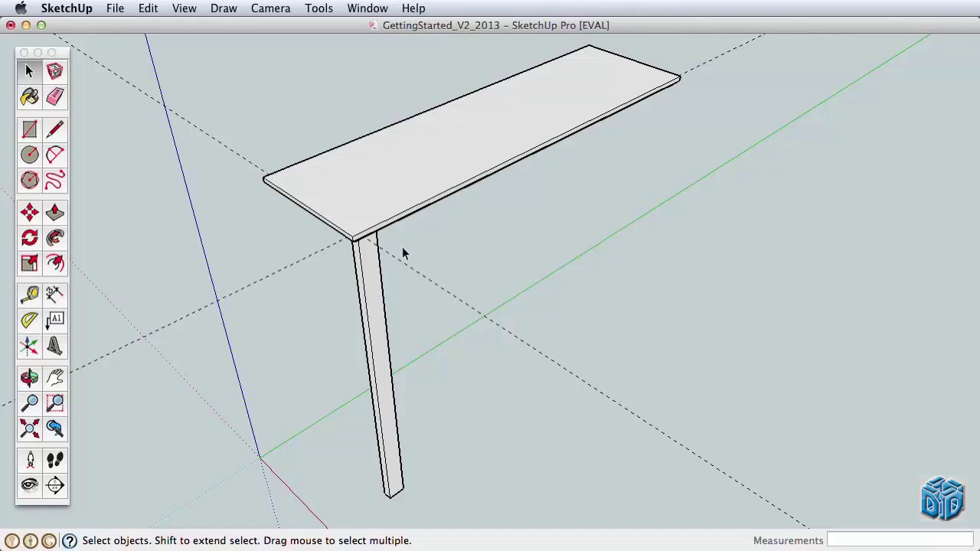
# Open the table leg component for editing and exit it, twice.
pyautogui.click(368, 289)
pyautogui.doubleClick(371, 287)
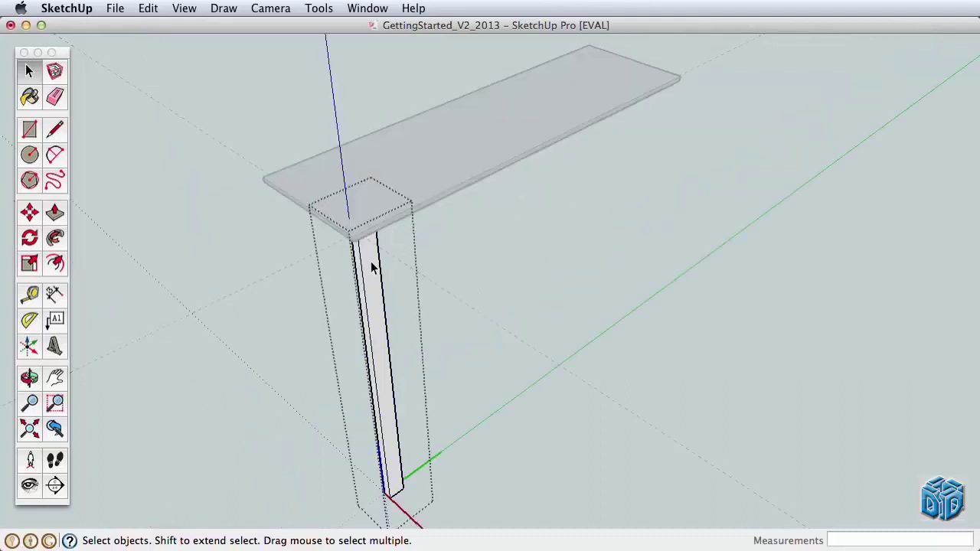
pyautogui.click(284, 304)
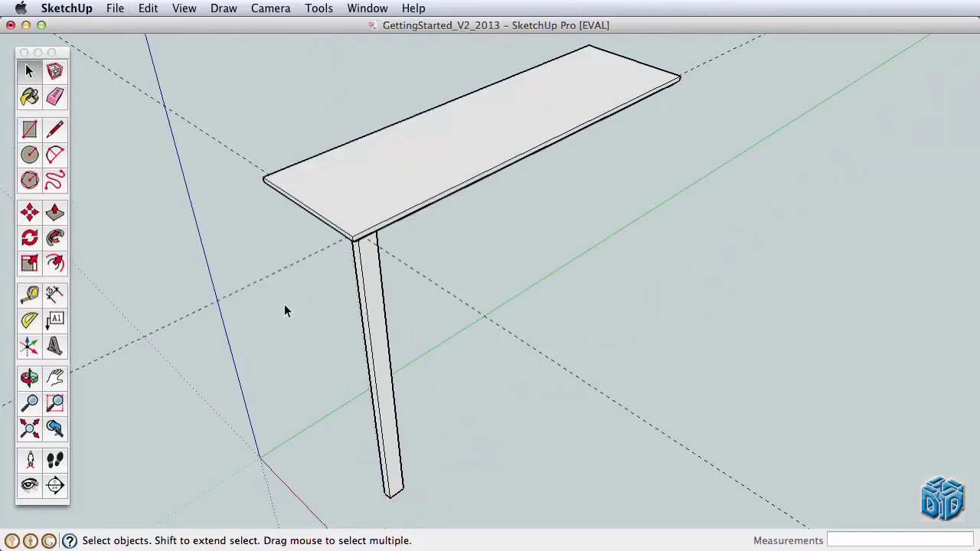
pyautogui.doubleClick(378, 280)
pyautogui.click(460, 260)
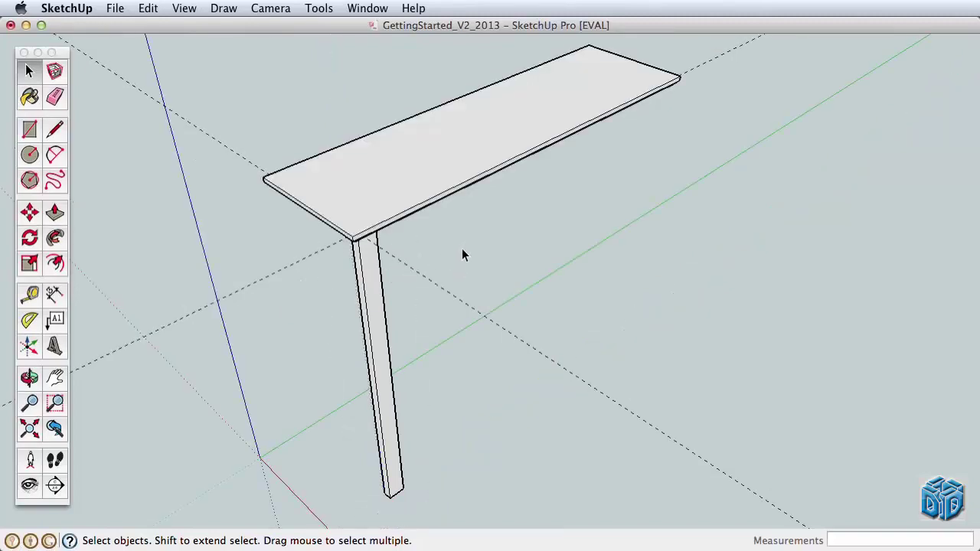
# Open the table top group for editing and exit it, twice.
pyautogui.doubleClick(438, 173)
pyautogui.click(526, 217)
pyautogui.click(444, 166)
pyautogui.doubleClick(372, 177)
pyautogui.click(225, 261)
# Open the table top group for editing and draw a rectangle on its upper face, reaching the long front edge.
pyautogui.doubleClick(364, 191)
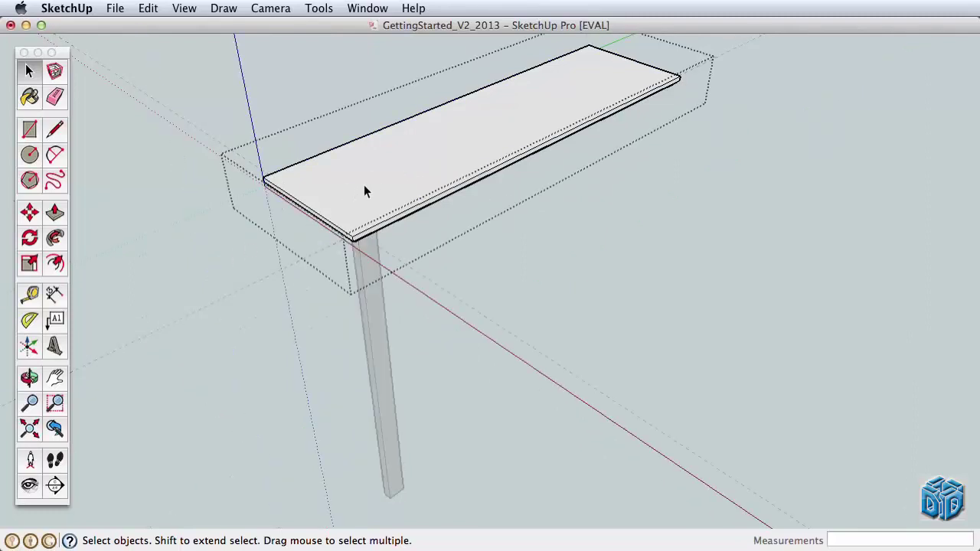
pyautogui.click(27, 133)
pyautogui.click(319, 179)
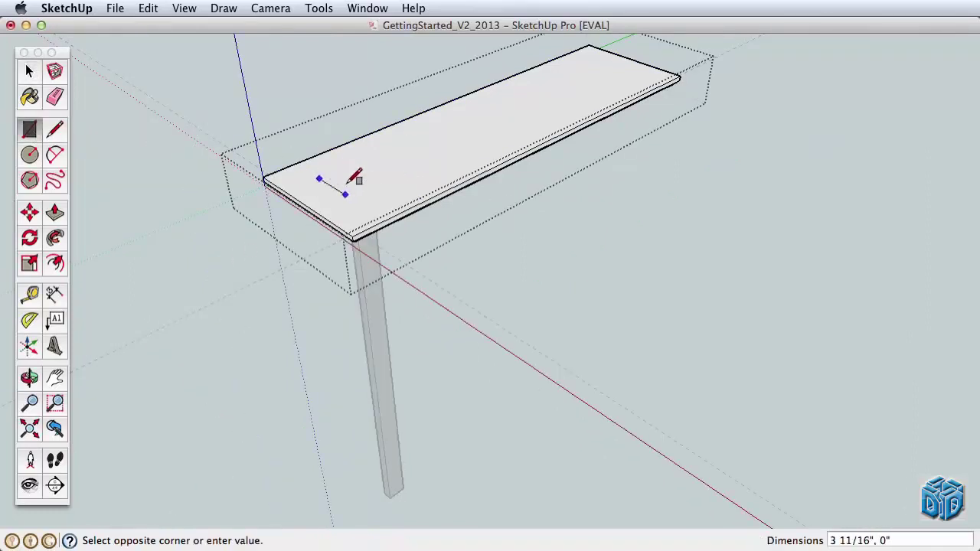
pyautogui.click(452, 187)
# Raise the face around the rectangle, push the recess's far wall toward the opposite end, and close the group.
pyautogui.click(54, 214)
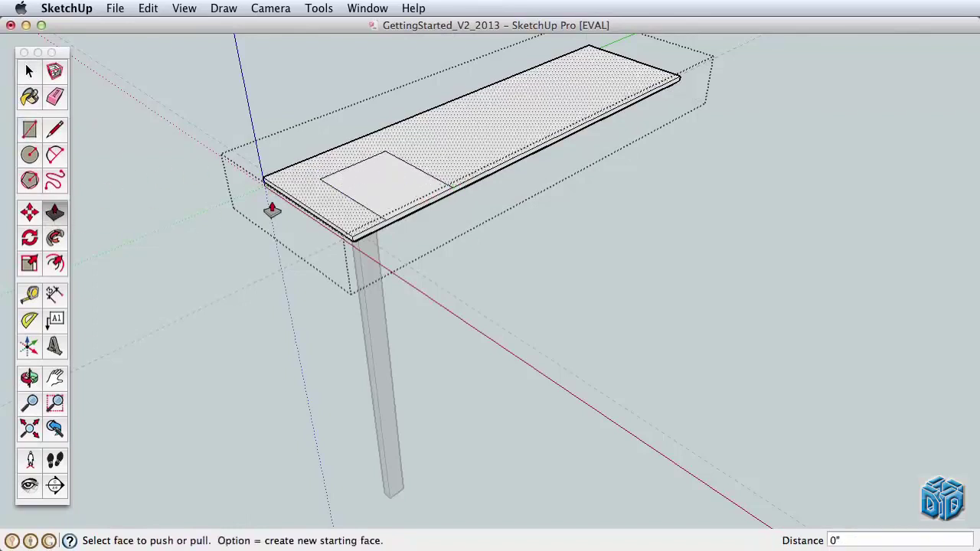
pyautogui.moveTo(298, 204)
pyautogui.mouseDown()
pyautogui.moveTo(317, 192)
pyautogui.moveTo(308, 167)
pyautogui.mouseUp()
pyautogui.moveTo(429, 163); pyautogui.dragTo(557, 104)
pyautogui.click(29, 70)
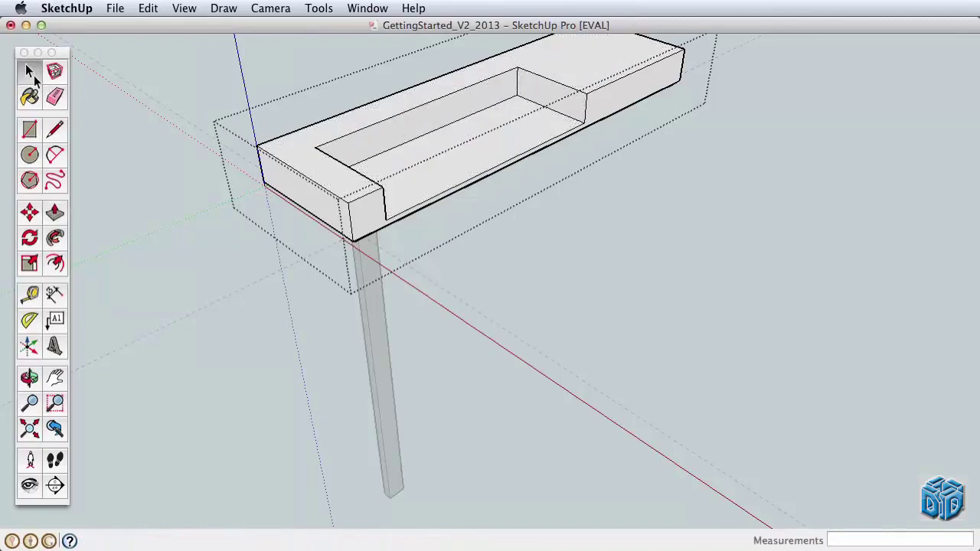
pyautogui.click(596, 213)
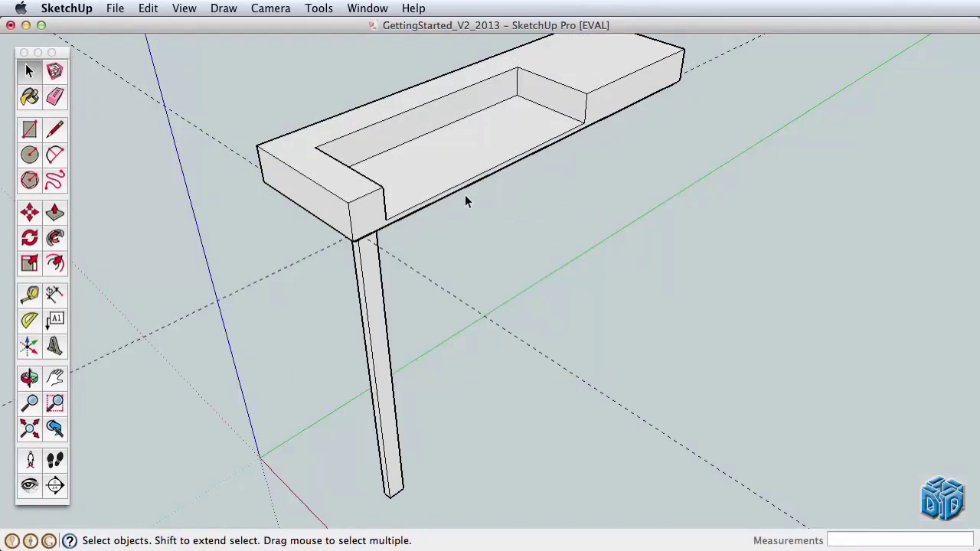
# Undo the table top edits back through the group closing, both Push/Pulls, the rectangle and the group opening.
pyautogui.click(146, 9)
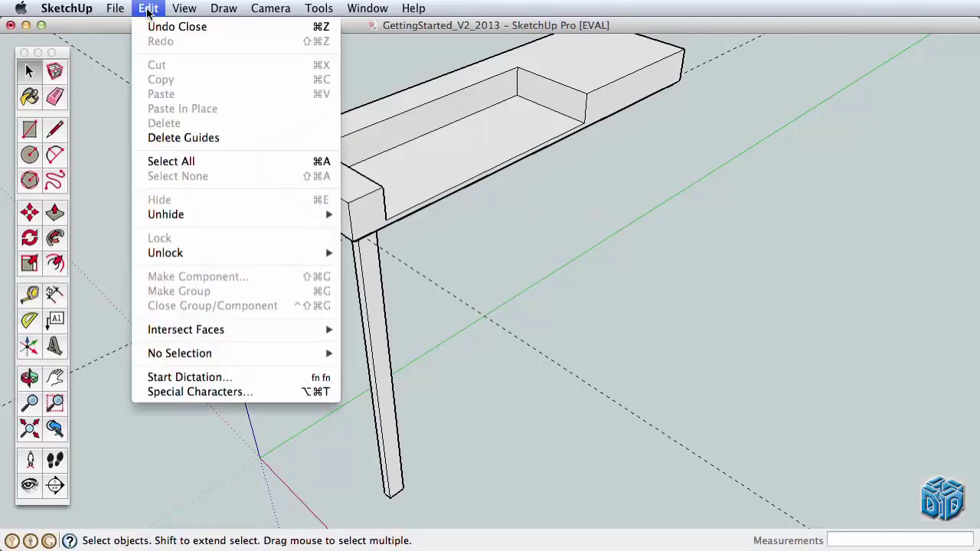
pyautogui.click(155, 23)
pyautogui.click(150, 9)
pyautogui.click(154, 23)
pyautogui.click(148, 8)
pyautogui.click(157, 28)
pyautogui.click(148, 8)
pyautogui.click(157, 26)
pyautogui.click(148, 8)
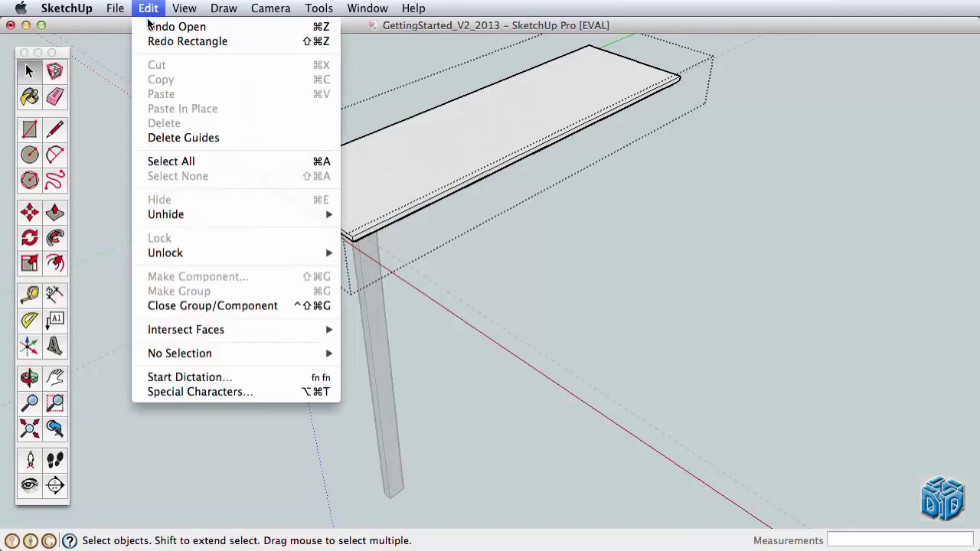
pyautogui.click(157, 27)
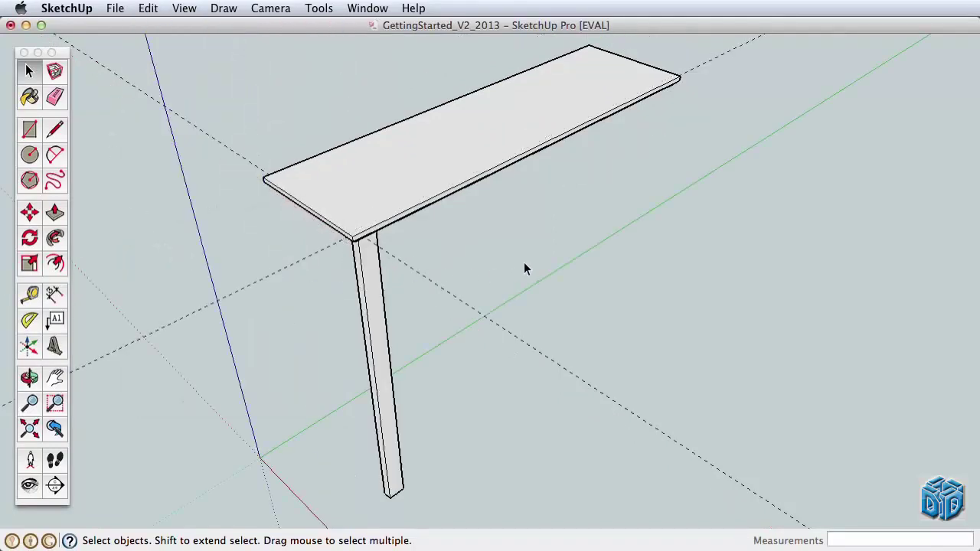
# Place a guide 1 inch in from the long edge of the table top's underside, on the side without a leg.
pyautogui.press('o')
pyautogui.moveTo(466, 273); pyautogui.dragTo(438, 260)
pyautogui.press('z')
pyautogui.press('h')
pyautogui.moveTo(432, 259); pyautogui.dragTo(429, 237)
pyautogui.moveTo(429, 237); pyautogui.dragTo(570, 248, button='middle')
pyautogui.scroll(3, 551, 131)
pyautogui.keyDown('shift'); pyautogui.moveTo(552, 130); pyautogui.dragTo(501, 171, button='middle'); pyautogui.keyUp('shift')
pyautogui.click(30, 296)
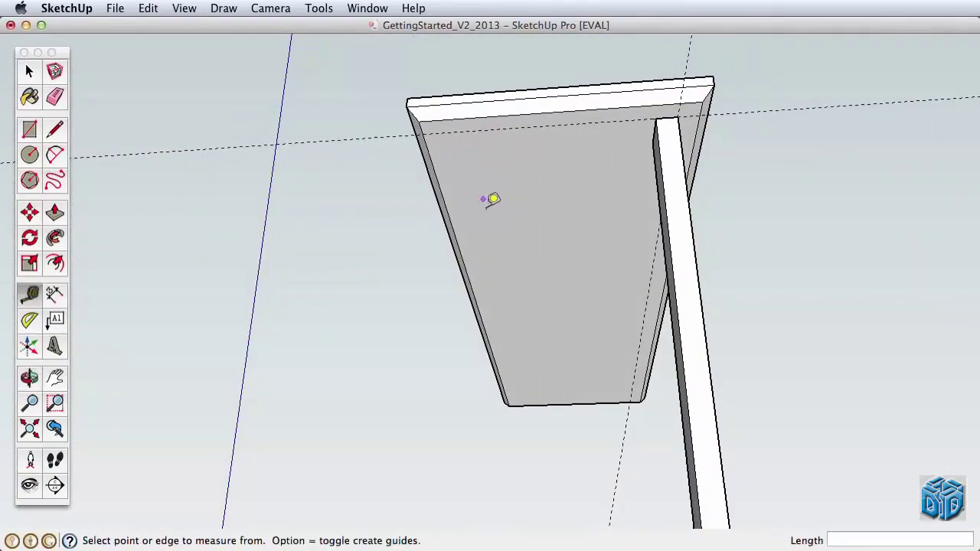
pyautogui.click(435, 174)
pyautogui.write('1')
pyautogui.press('Return')
pyautogui.press('space')
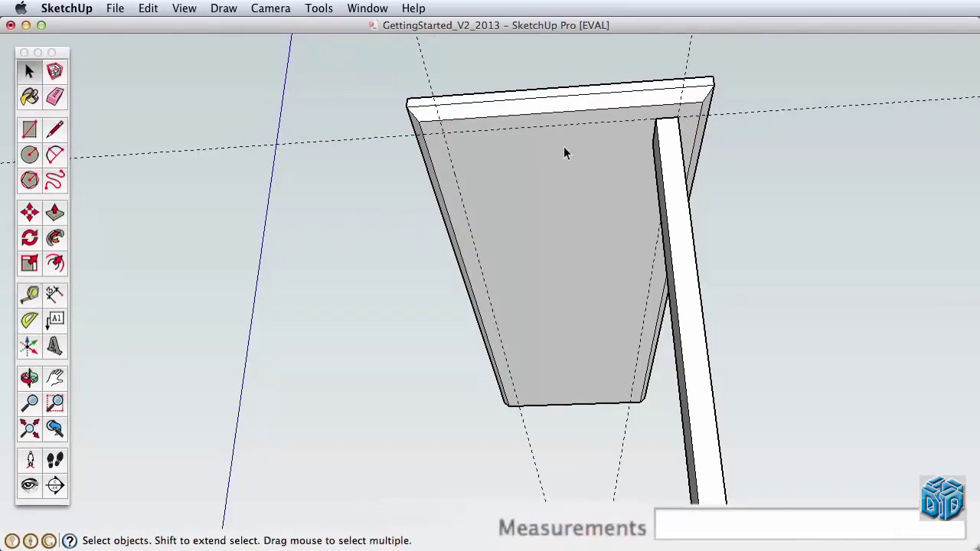
# Copy the leg along the short end so its top outer corner sits on the intersection of the guides at the opposite corner.
pyautogui.click(662, 147)
pyautogui.click(29, 212)
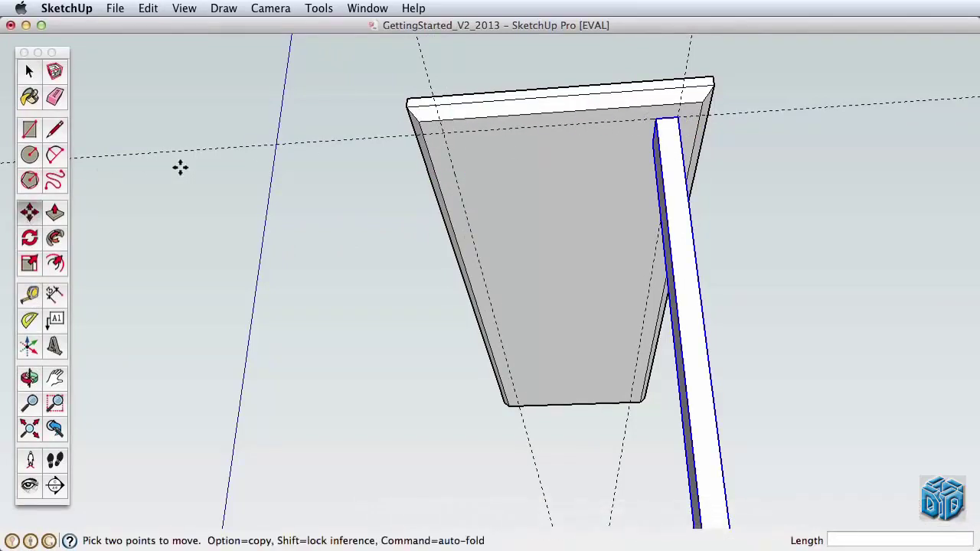
pyautogui.click(656, 118)
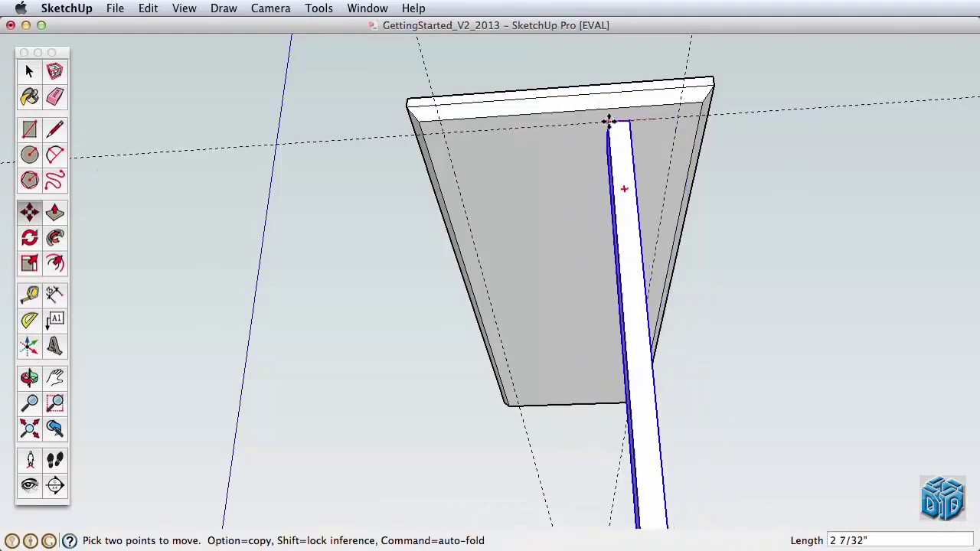
pyautogui.press('alt')
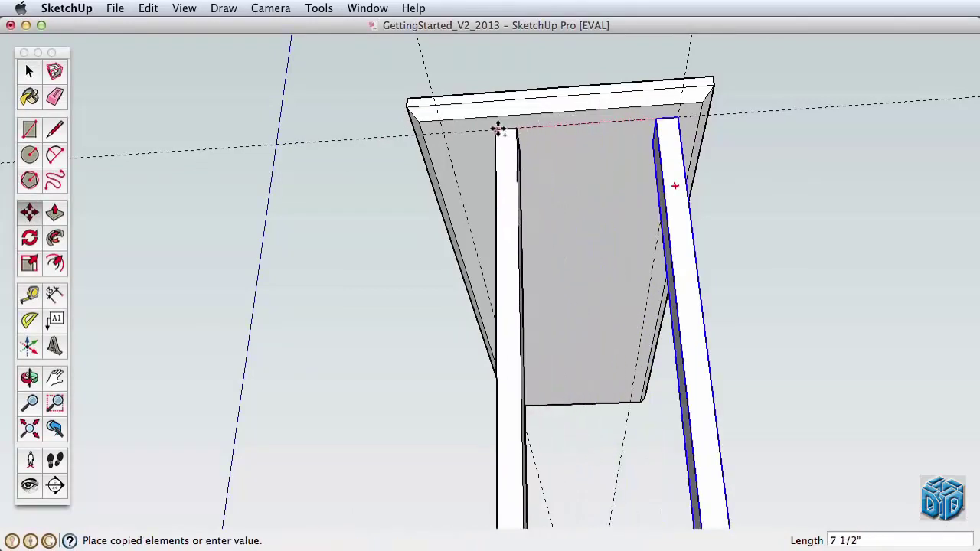
pyautogui.click(441, 132)
# Copy the table top group straight up, placing the duplicate a short distance above the original, and clear the selection.
pyautogui.scroll(-3, 618, 222)
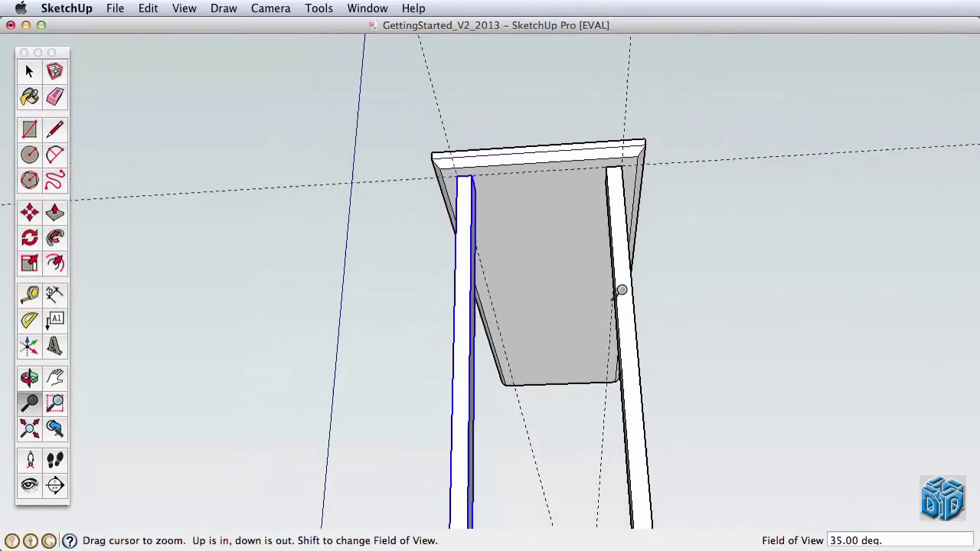
pyautogui.keyDown('shift'); pyautogui.moveTo(620, 296); pyautogui.dragTo(388, 176, button='middle'); pyautogui.keyUp('shift')
pyautogui.click(385, 173)
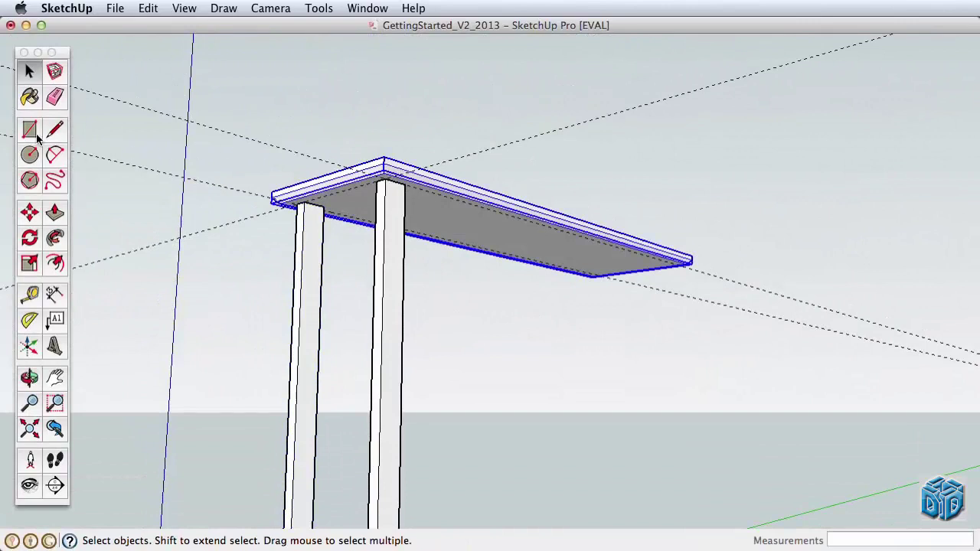
pyautogui.click(29, 213)
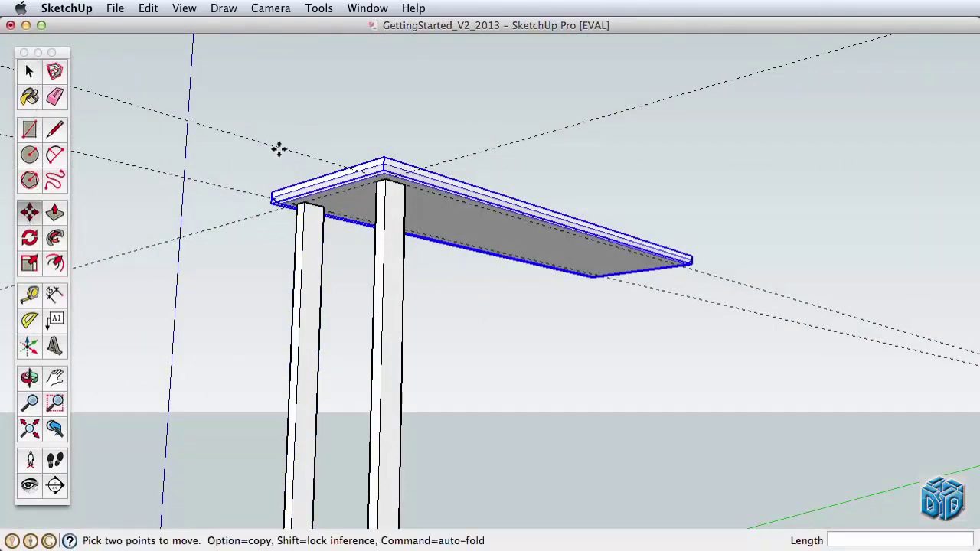
pyautogui.click(384, 157)
pyautogui.press('alt')
pyautogui.click(382, 81)
pyautogui.press('space')
pyautogui.click(437, 80)
# Open one of the two leg components for editing, with its bottom end in view.
pyautogui.press('z')
pyautogui.moveTo(414, 210); pyautogui.dragTo(411, 319)
pyautogui.keyDown('shift'); pyautogui.moveTo(434, 308); pyautogui.dragTo(448, 110, button='middle'); pyautogui.keyUp('shift')
pyautogui.moveTo(439, 289); pyautogui.dragTo(429, 153)
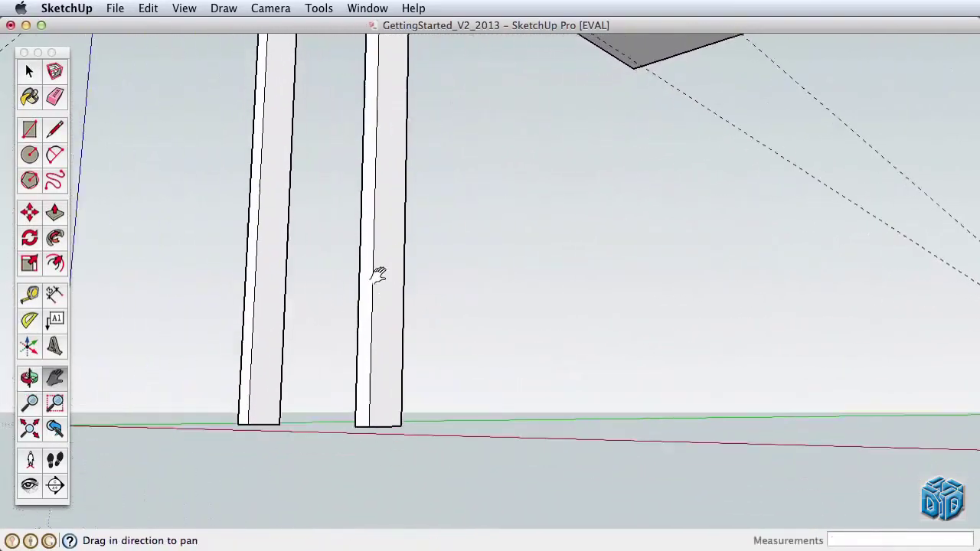
pyautogui.keyDown('shift'); pyautogui.moveTo(385, 265); pyautogui.dragTo(423, 281, button='middle'); pyautogui.keyUp('shift')
pyautogui.moveTo(418, 173); pyautogui.dragTo(439, 258)
pyautogui.keyDown('shift'); pyautogui.moveTo(431, 172); pyautogui.dragTo(444, 363, button='middle'); pyautogui.keyUp('shift')
pyautogui.moveTo(456, 272); pyautogui.dragTo(464, 364)
pyautogui.press('space')
pyautogui.click(477, 379)
pyautogui.doubleClick(478, 411)
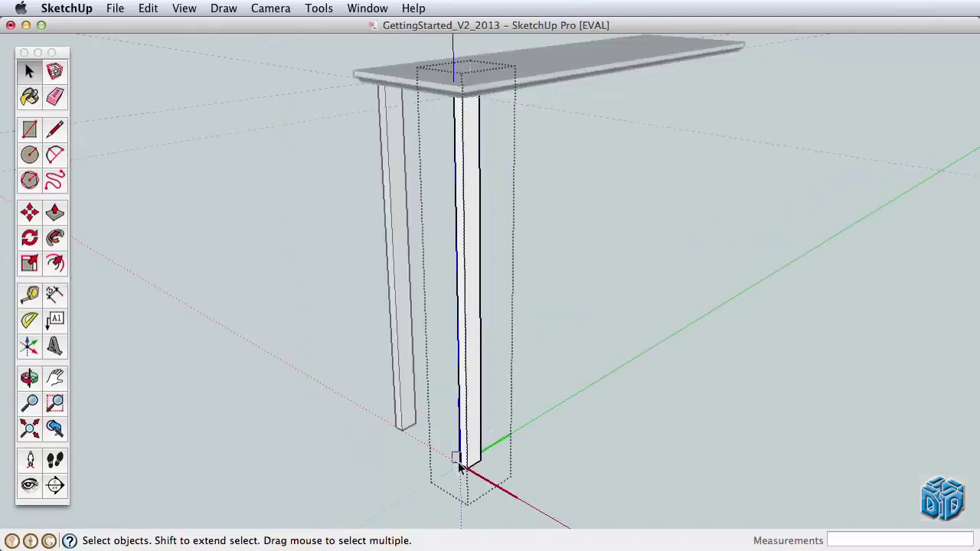
# Taper the leg by moving its bottom edge at the table's short end 1 inch inward along the green axis, and close the component.
pyautogui.click(30, 212)
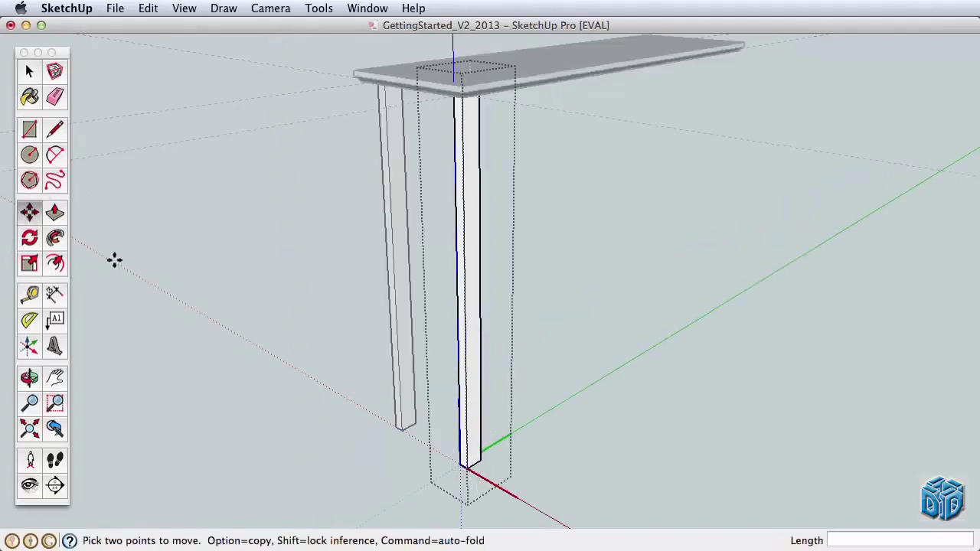
pyautogui.moveTo(458, 459); pyautogui.dragTo(468, 303)
pyautogui.press('z')
pyautogui.press('h')
pyautogui.keyDown('shift'); pyautogui.moveTo(483, 435); pyautogui.dragTo(470, 234, button='middle'); pyautogui.keyUp('shift')
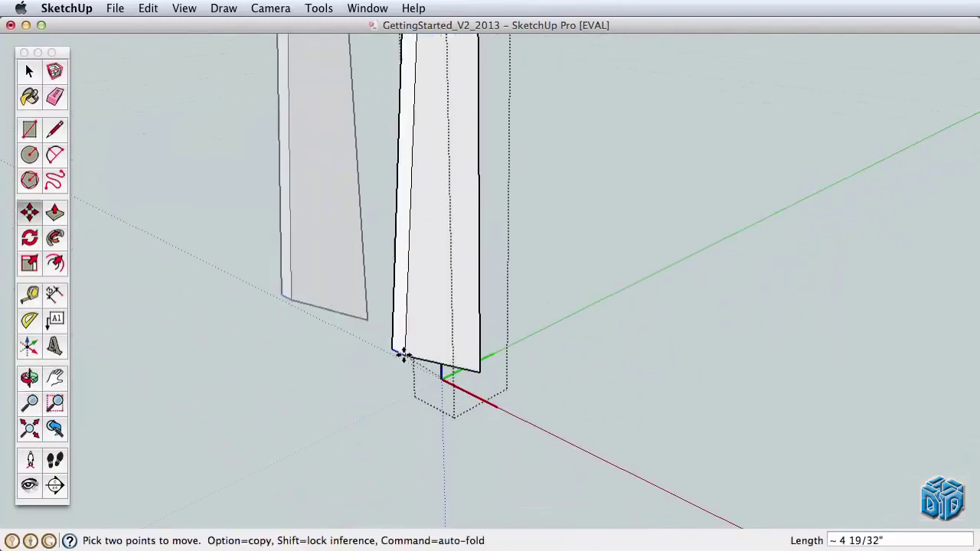
pyautogui.moveTo(461, 377); pyautogui.dragTo(463, 376)
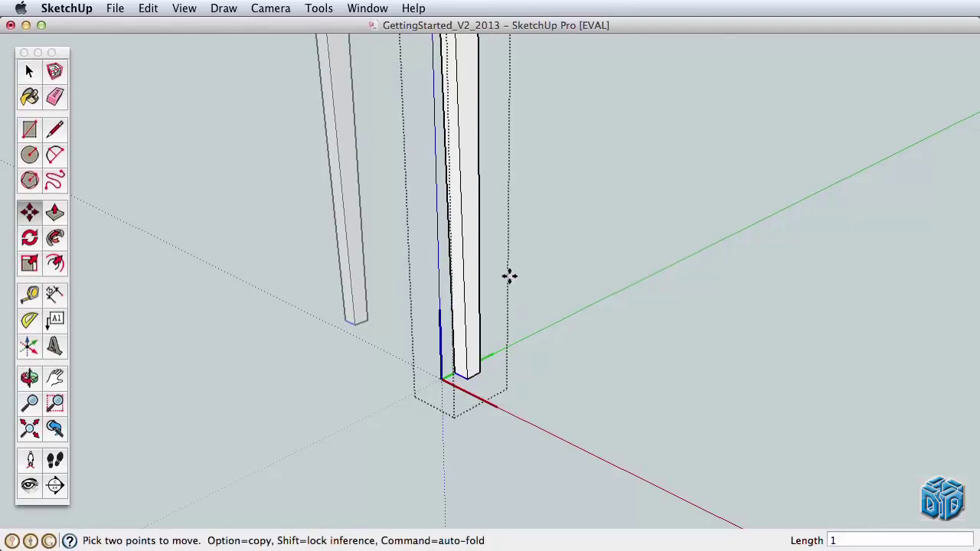
pyautogui.scroll(3, 465, 169)
pyautogui.keyDown('shift'); pyautogui.moveTo(466, 161); pyautogui.dragTo(436, 432, button='middle'); pyautogui.keyUp('shift')
pyautogui.press('space')
pyautogui.click(447, 266)
# Open the copied table top group for editing and offset its upper face's outline about 1 inch inward.
pyautogui.doubleClick(441, 268)
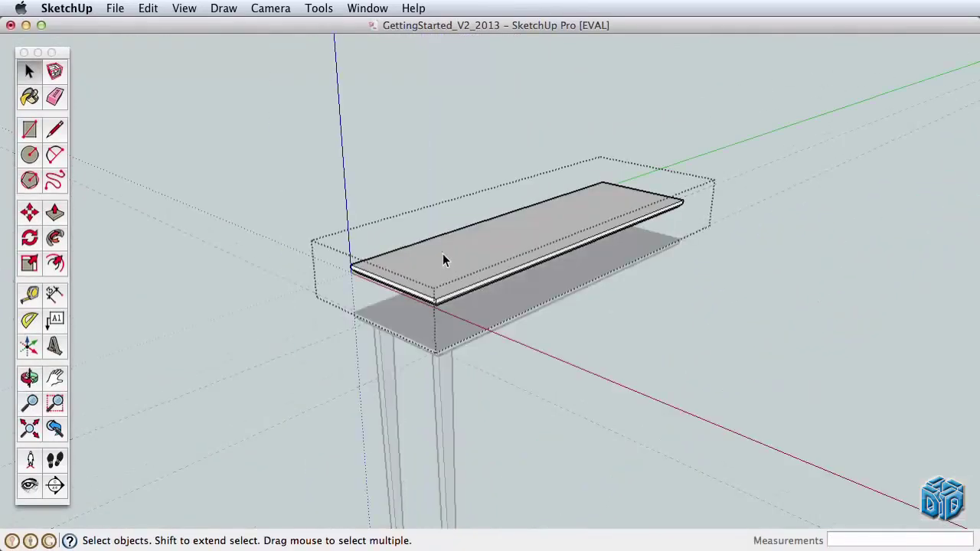
pyautogui.press('f')
pyautogui.click(465, 233)
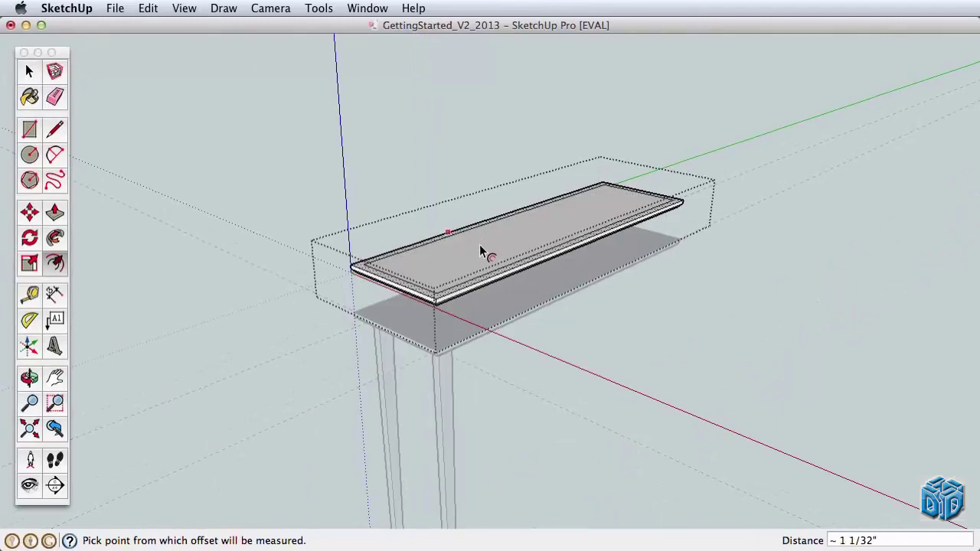
pyautogui.click(479, 246)
# Pull the inner face of the copied table top upward into a raised block and close the group.
pyautogui.press('p')
pyautogui.click(466, 201)
pyautogui.click(466, 230)
pyautogui.press('space')
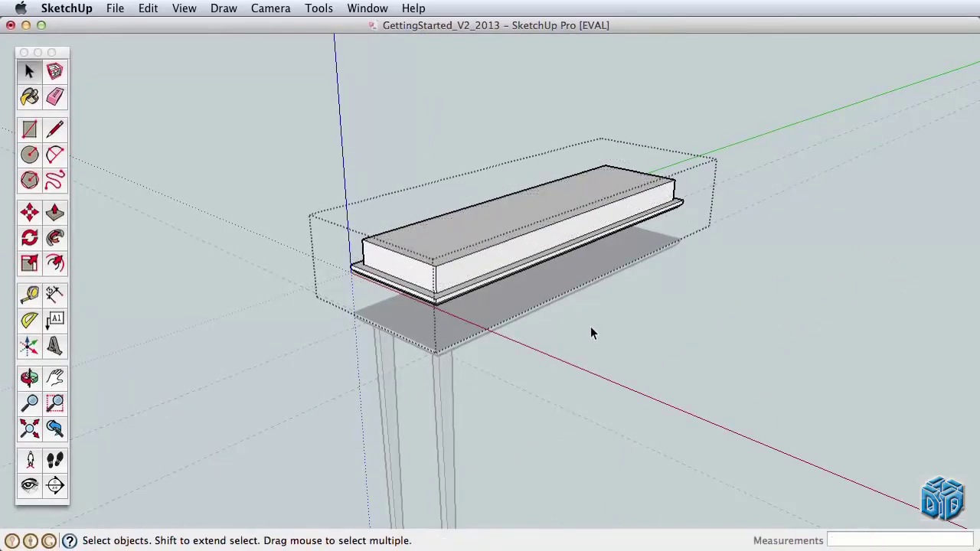
pyautogui.click(582, 325)
# Compare the edited table top copy with the original group, and the two leg components with each other.
pyautogui.keyDown('shift'); pyautogui.moveTo(524, 293); pyautogui.dragTo(508, 265, button='middle'); pyautogui.keyUp('shift')
pyautogui.press('z')
pyautogui.moveTo(483, 337); pyautogui.dragTo(483, 399)
pyautogui.keyDown('shift'); pyautogui.moveTo(483, 399); pyautogui.dragTo(486, 345, button='middle'); pyautogui.keyUp('shift')
pyautogui.click(500, 210)
pyautogui.click(512, 230)
pyautogui.click(501, 184)
pyautogui.click(524, 247)
pyautogui.click(445, 320)
pyautogui.click(402, 331)
pyautogui.click(446, 346)
pyautogui.click(403, 348)
pyautogui.click(480, 368)
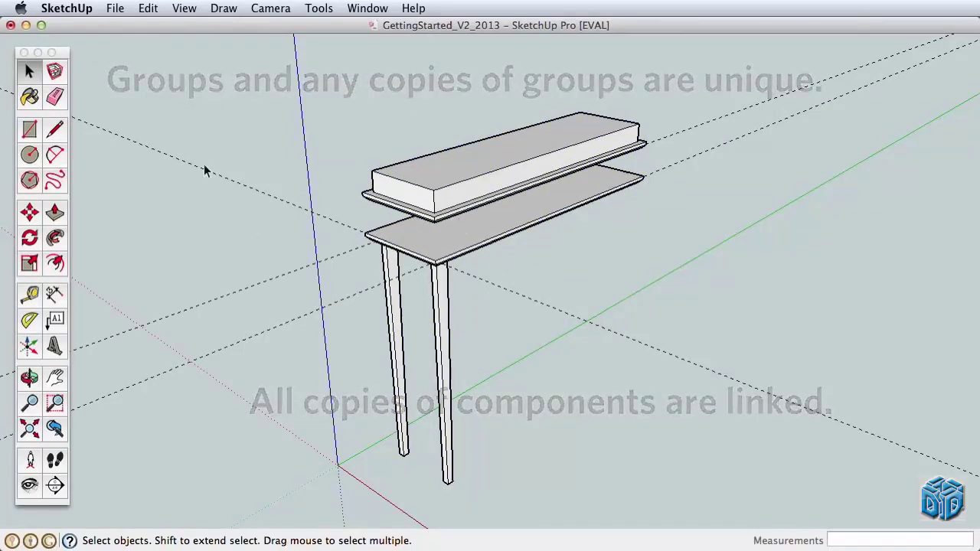
# Erase the raised copy of the table top group.
pyautogui.click(54, 97)
pyautogui.moveTo(371, 169); pyautogui.dragTo(434, 183)
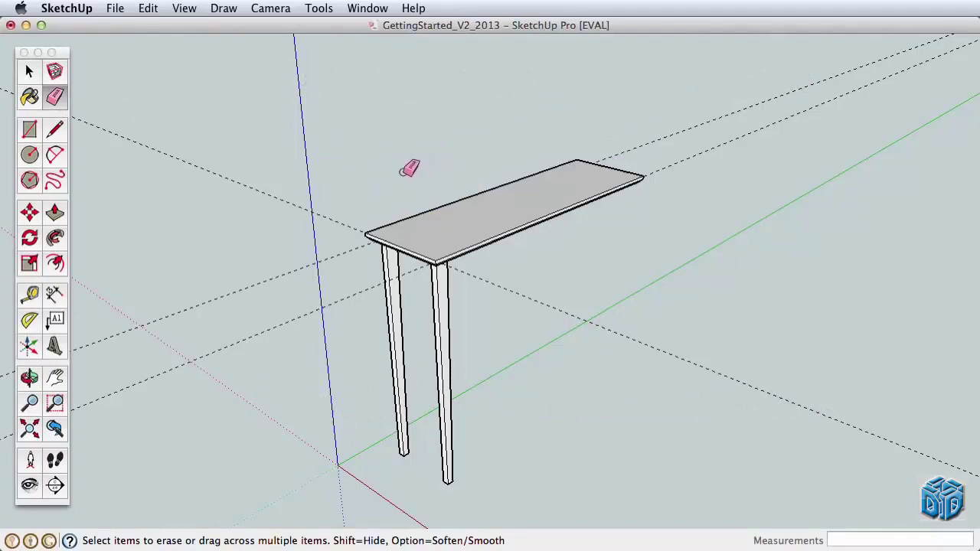
# Draw a 9 by .5 inch rectangle on the table top's underside, spanning between the inner corners of the two legs.
pyautogui.keyDown('shift'); pyautogui.moveTo(483, 262); pyautogui.dragTo(503, 161, button='middle'); pyautogui.keyUp('shift')
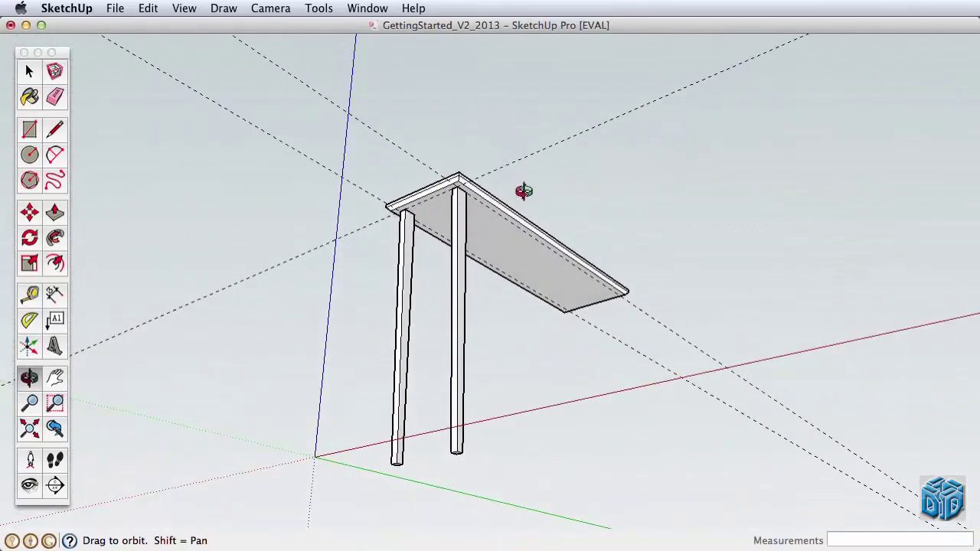
pyautogui.press('h')
pyautogui.moveTo(453, 215); pyautogui.dragTo(605, 114)
pyautogui.press('z')
pyautogui.keyDown('shift'); pyautogui.moveTo(619, 207); pyautogui.dragTo(479, 262, button='middle'); pyautogui.keyUp('shift')
pyautogui.moveTo(518, 308); pyautogui.dragTo(528, 234)
pyautogui.keyDown('shift'); pyautogui.moveTo(535, 236); pyautogui.dragTo(511, 252, button='middle'); pyautogui.keyUp('shift')
pyautogui.moveTo(512, 253); pyautogui.dragTo(688, 205, button='middle')
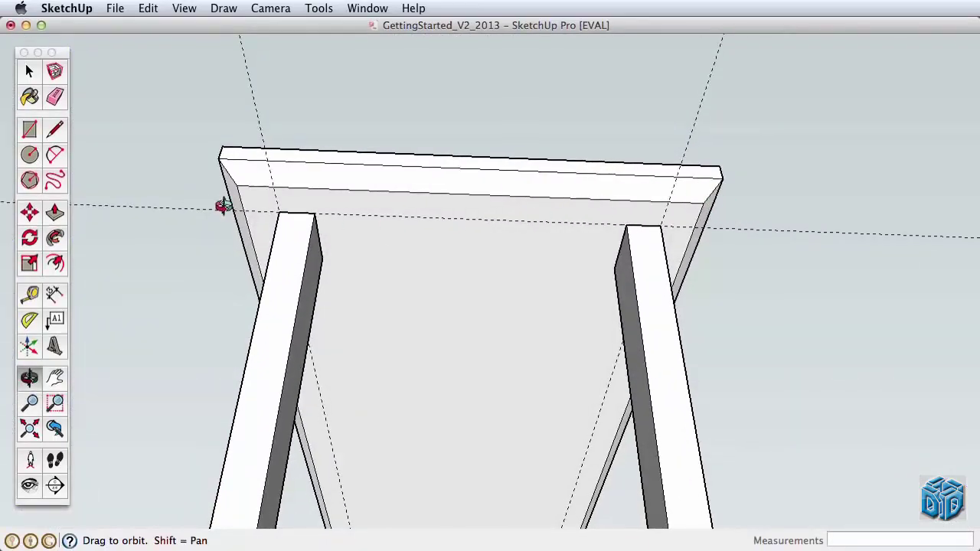
pyautogui.click(31, 132)
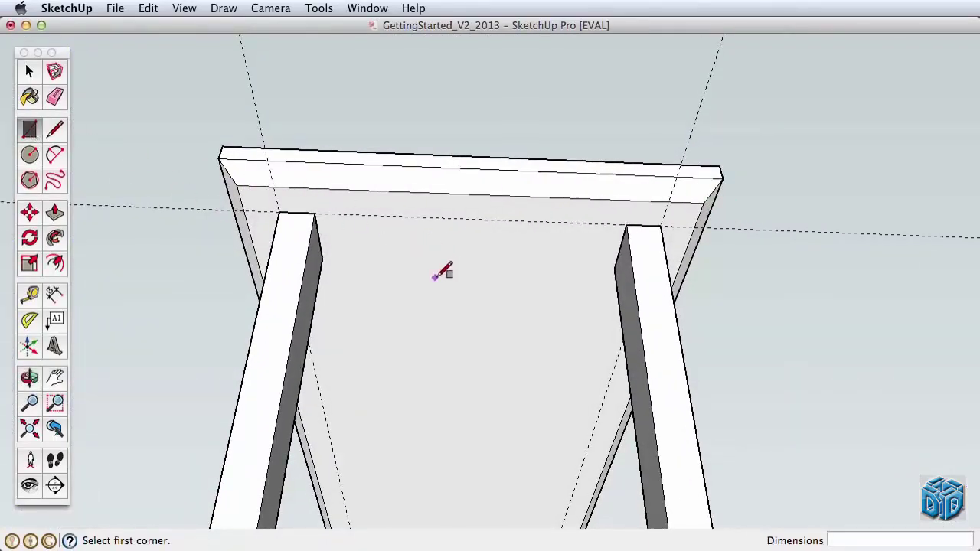
pyautogui.click(323, 259)
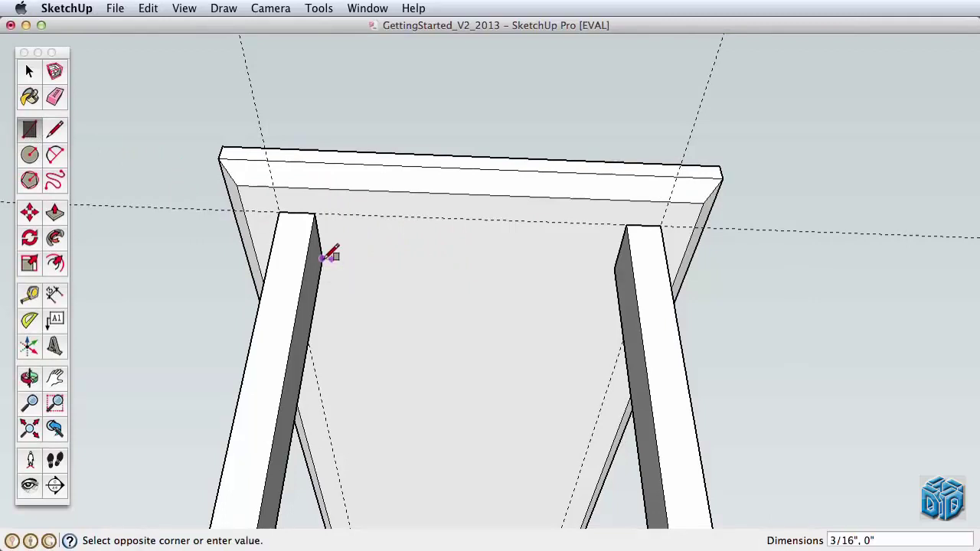
pyautogui.click(620, 249)
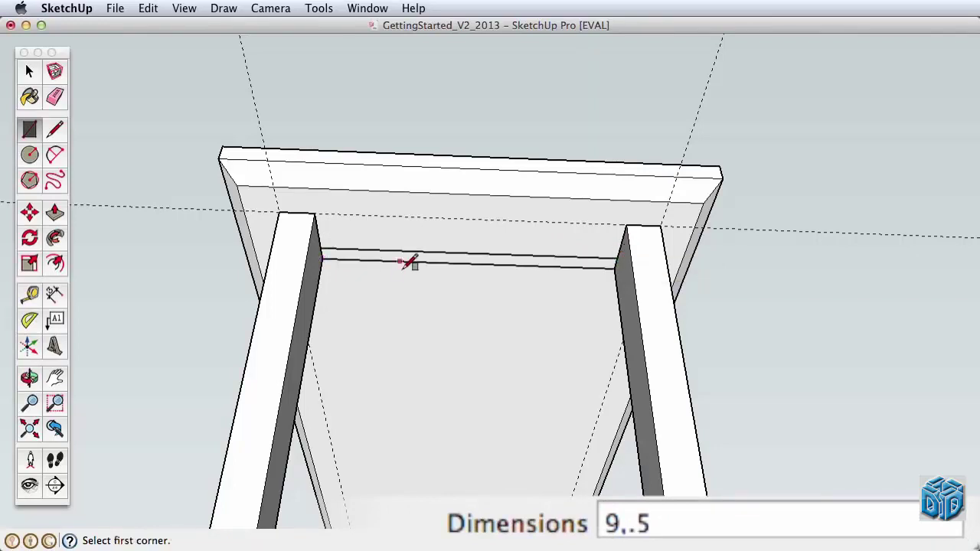
# Push/Pull the narrow rectangle between the legs 6 inches downward into a support panel.
pyautogui.click(55, 213)
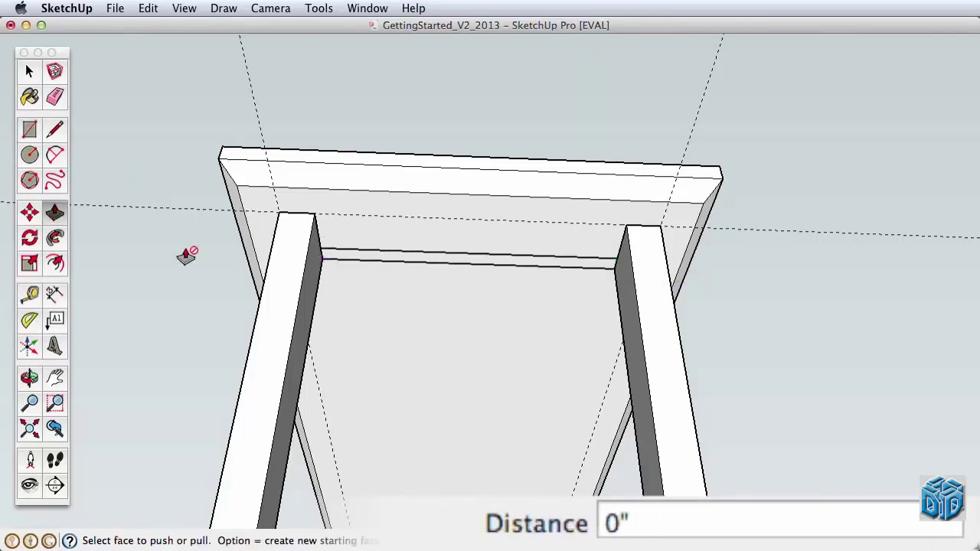
pyautogui.click(427, 262)
pyautogui.write('6')
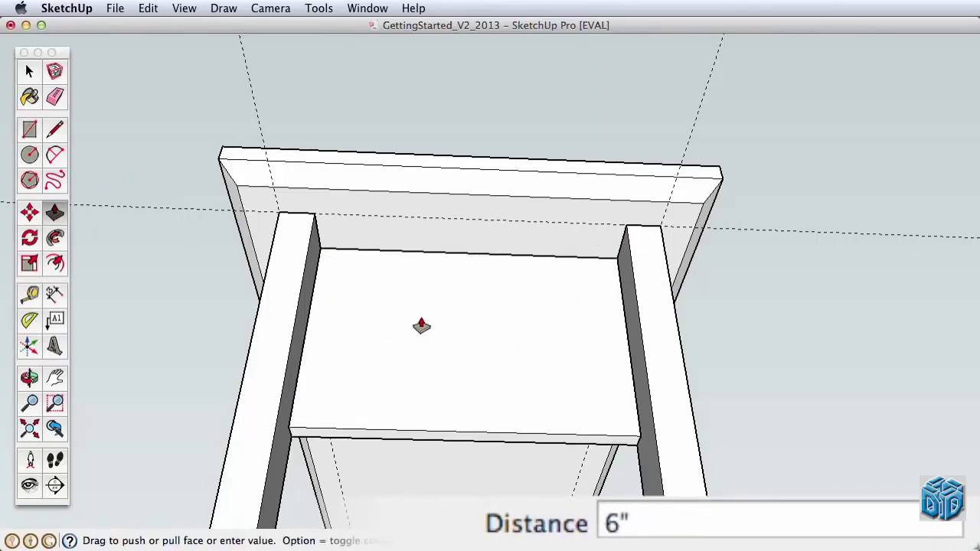
# Select the whole panel between the legs and make it a component with a name beginning "table su".
pyautogui.press('space')
pyautogui.click(533, 335)
pyautogui.rightClick(538, 327)
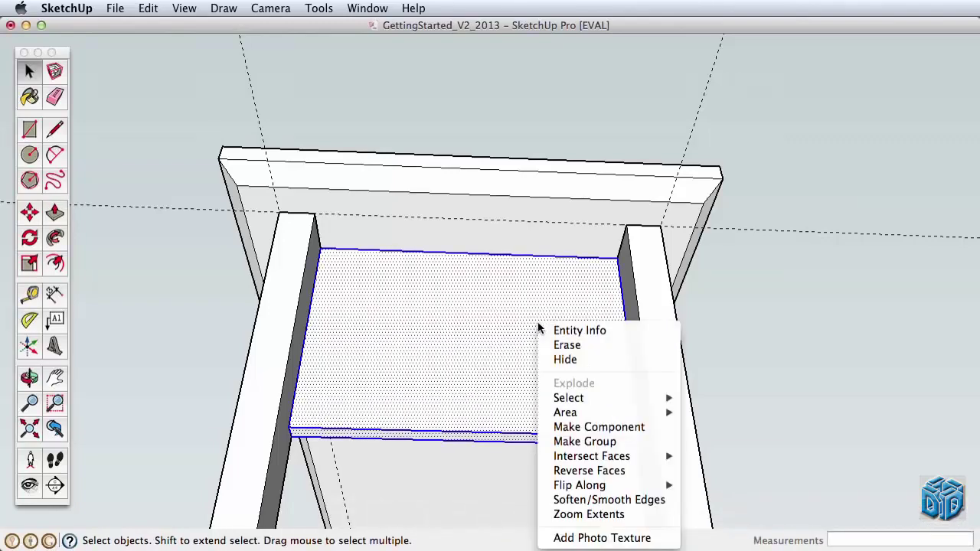
pyautogui.click(616, 433)
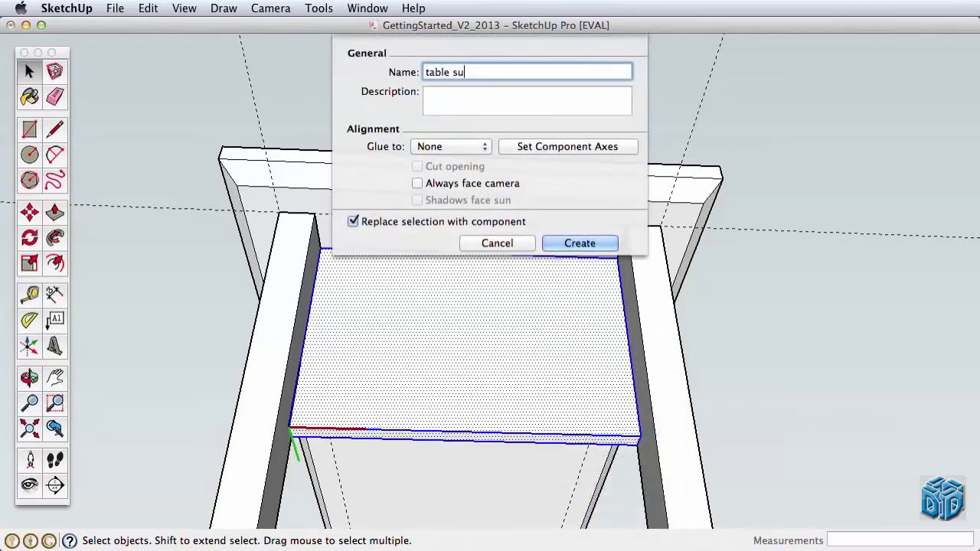
pyautogui.press('Return')
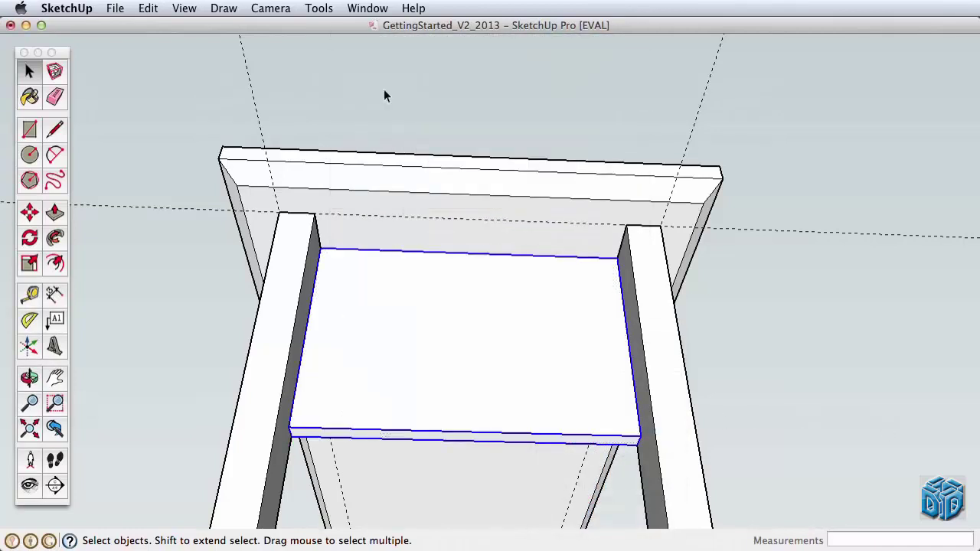
# Copy both legs and the support panel together about 2' 5" along the green axis toward the table's far end.
pyautogui.press('z')
pyautogui.moveTo(589, 298); pyautogui.dragTo(560, 519)
pyautogui.keyDown('shift'); pyautogui.moveTo(560, 519); pyautogui.dragTo(558, 464, button='middle'); pyautogui.keyUp('shift')
pyautogui.moveTo(558, 464); pyautogui.dragTo(365, 411, button='middle')
pyautogui.moveTo(365, 411); pyautogui.dragTo(451, 447)
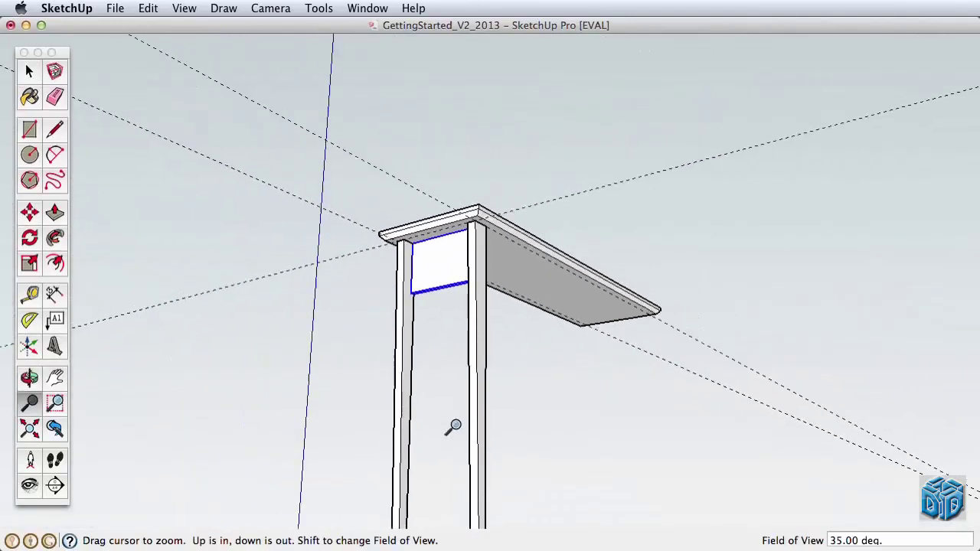
pyautogui.keyDown('shift'); pyautogui.moveTo(450, 446); pyautogui.dragTo(352, 273, button='middle'); pyautogui.keyUp('shift')
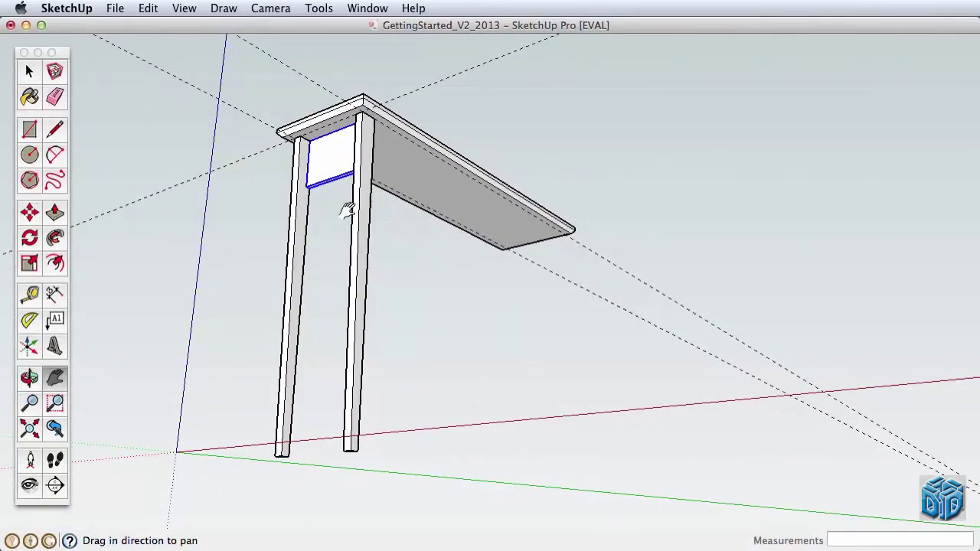
pyautogui.press('space')
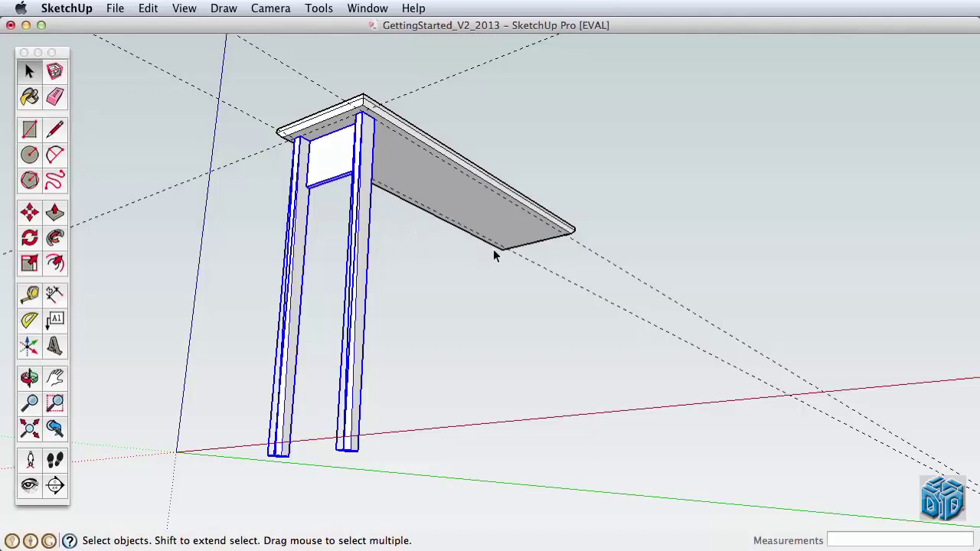
pyautogui.click(29, 213)
pyautogui.click(367, 121)
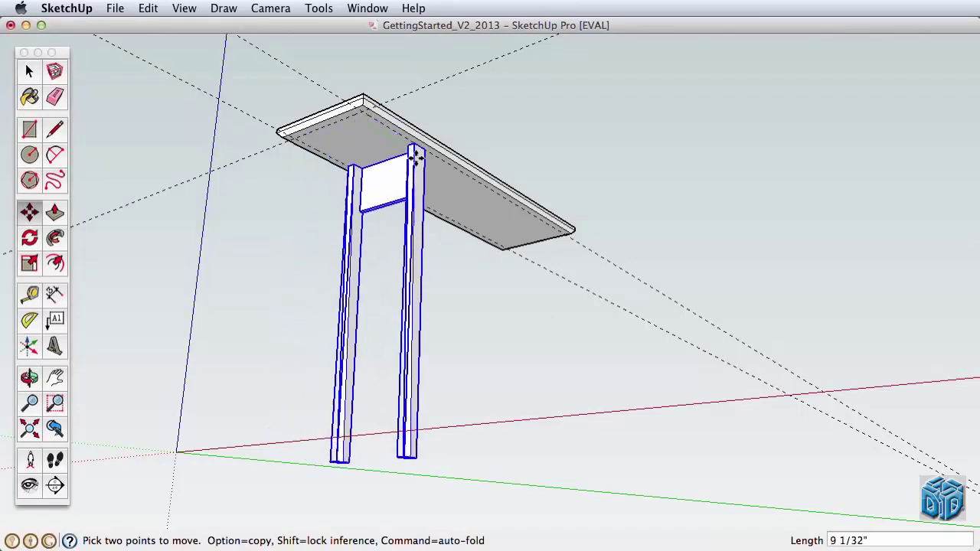
pyautogui.press('alt')
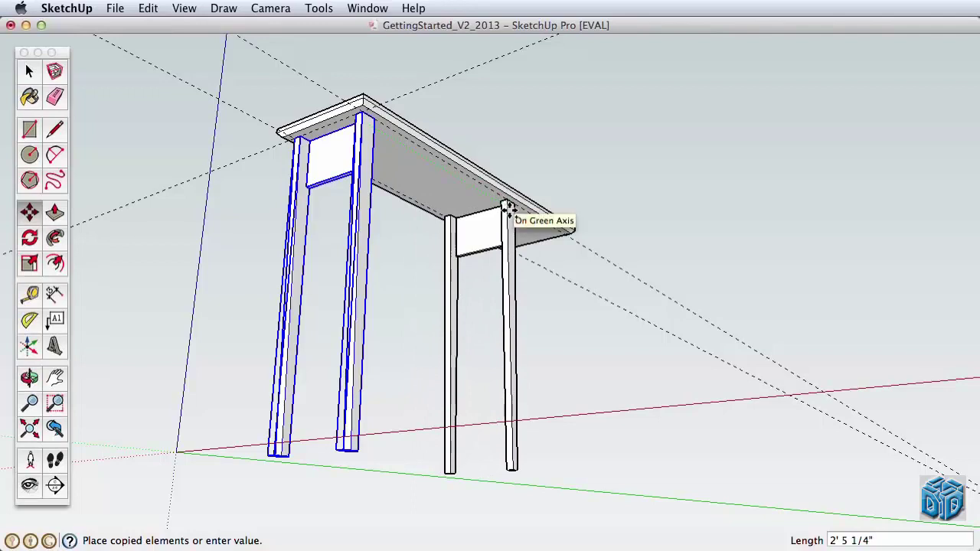
pyautogui.click(507, 209)
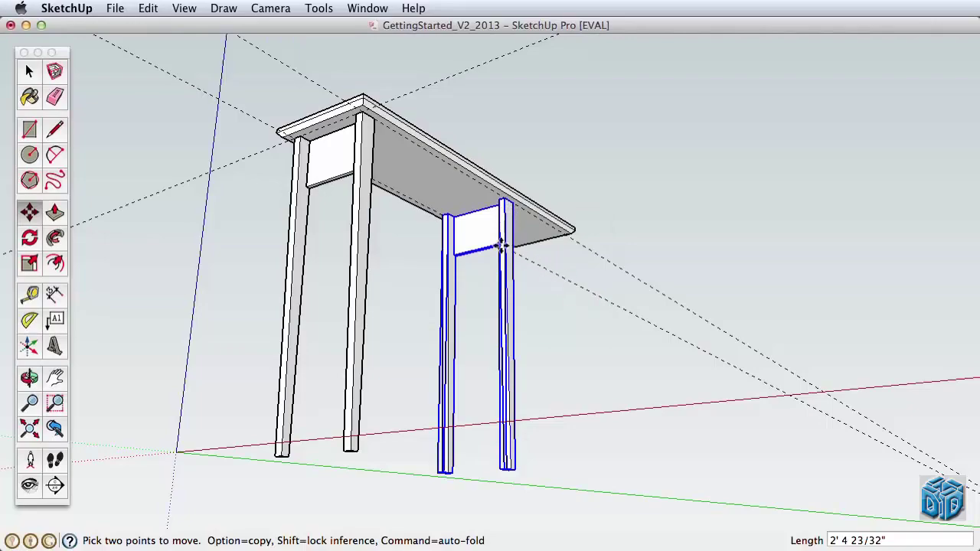
# Place a guide 1 inch in from the far short edge on the table top's underside.
pyautogui.keyDown('shift'); pyautogui.moveTo(498, 243); pyautogui.dragTo(457, 349, button='middle'); pyautogui.keyUp('shift')
pyautogui.press('z')
pyautogui.moveTo(457, 350); pyautogui.dragTo(528, 106)
pyautogui.click(31, 294)
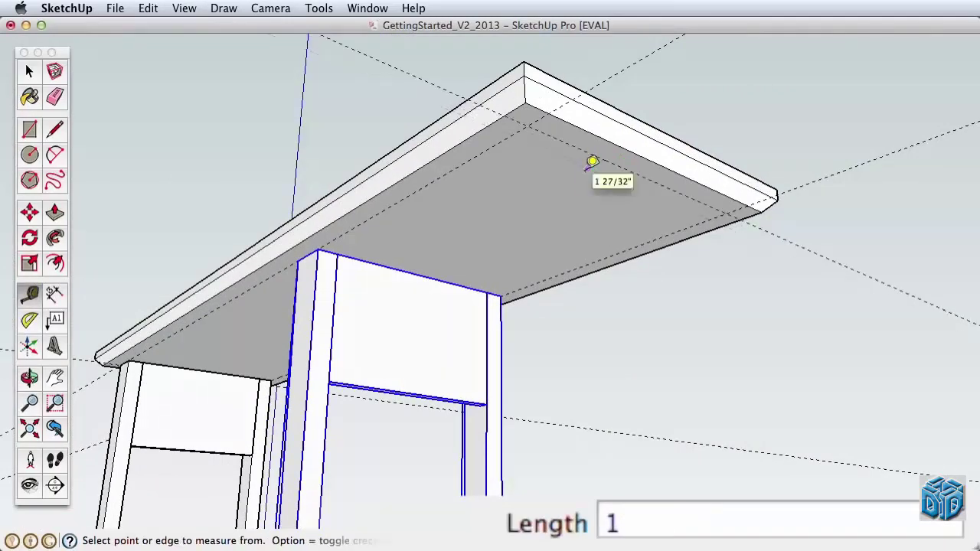
# Try flipping the copied legs and support panel along the green axis with negative Scale factors.
pyautogui.press('z')
pyautogui.moveTo(566, 243); pyautogui.dragTo(556, 319)
pyautogui.keyDown('shift'); pyautogui.moveTo(483, 322); pyautogui.dragTo(545, 214, button='middle'); pyautogui.keyUp('shift')
pyautogui.moveTo(542, 230); pyautogui.dragTo(506, 272)
pyautogui.press('h')
pyautogui.press('space')
pyautogui.click(498, 215)
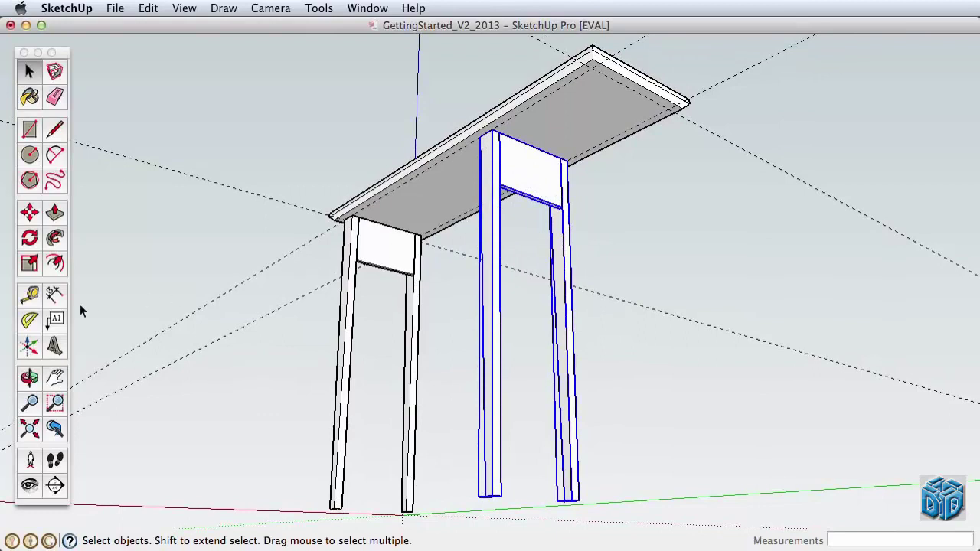
pyautogui.click(29, 264)
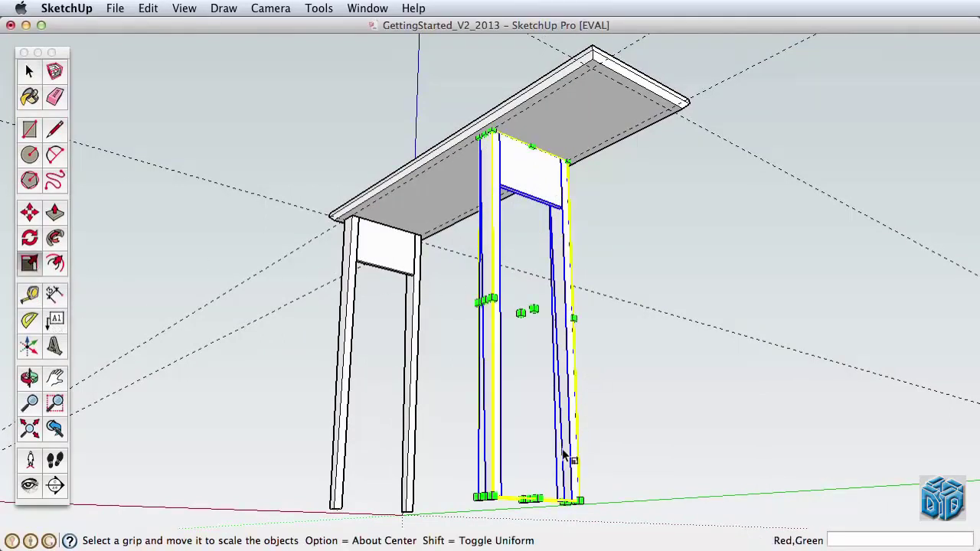
pyautogui.moveTo(571, 490); pyautogui.dragTo(592, 475)
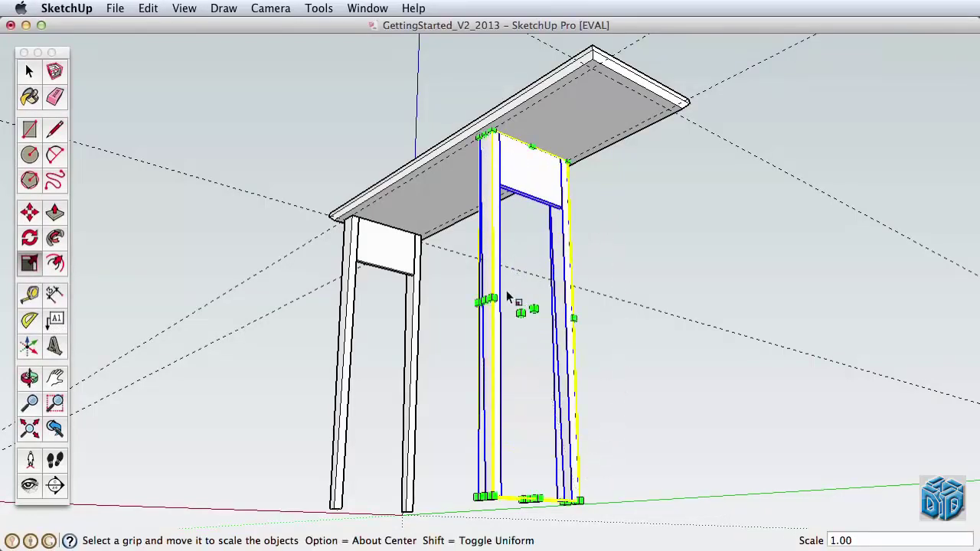
pyautogui.moveTo(474, 297); pyautogui.dragTo(509, 326)
pyautogui.press('space')
pyautogui.press('s')
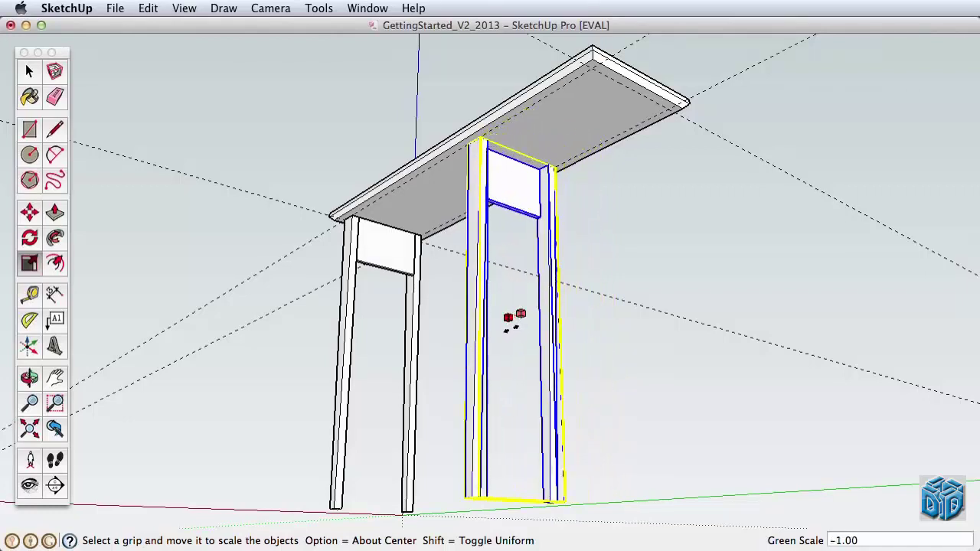
pyautogui.write('-2')
pyautogui.press('Return')
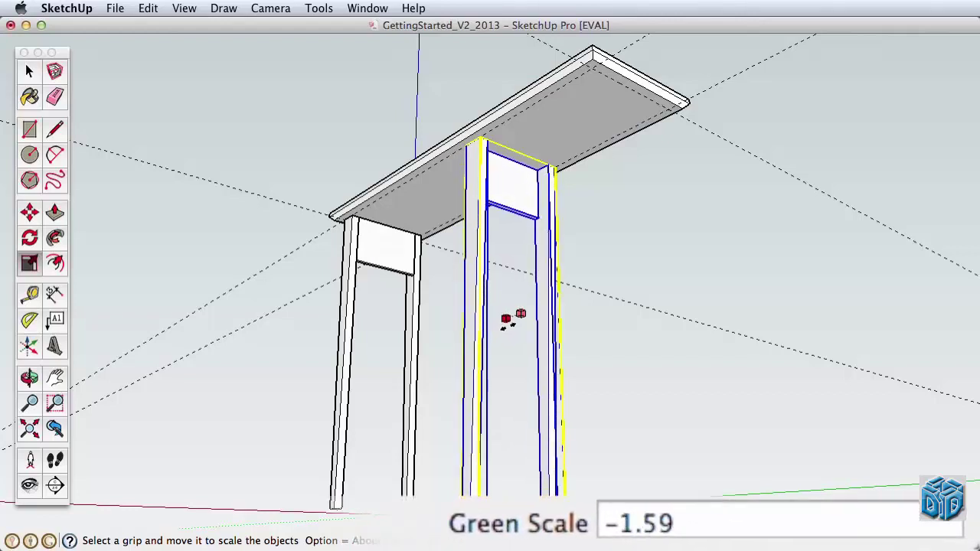
pyautogui.moveTo(505, 322); pyautogui.dragTo(531, 313)
pyautogui.press('space')
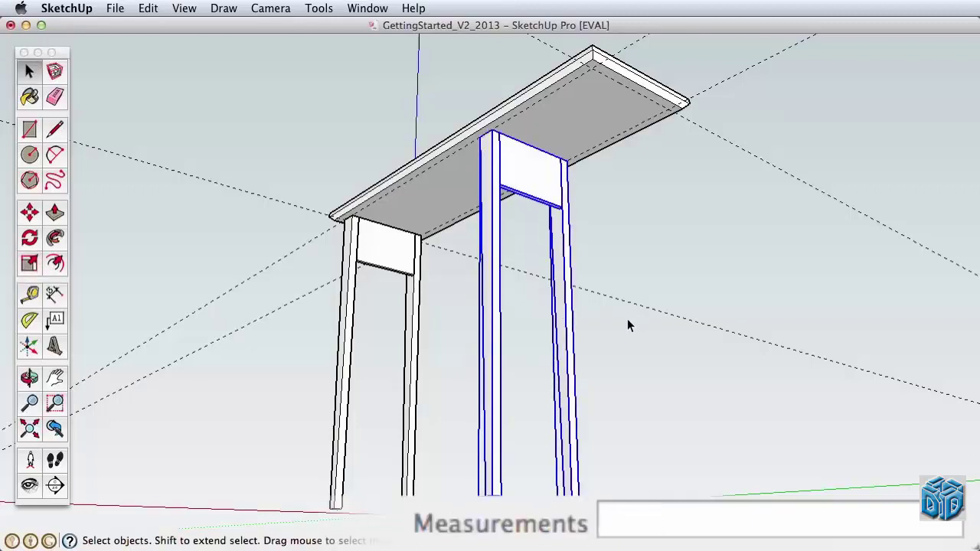
# Mirror the copied legs and support panel by scaling them -1 along the green axis.
pyautogui.click(566, 314)
pyautogui.click(29, 262)
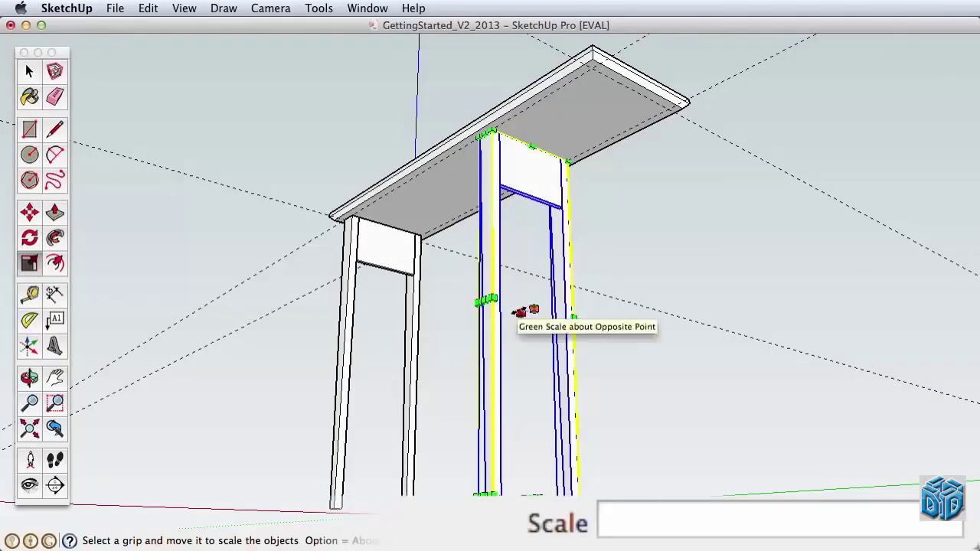
pyautogui.moveTo(521, 312); pyautogui.dragTo(557, 306)
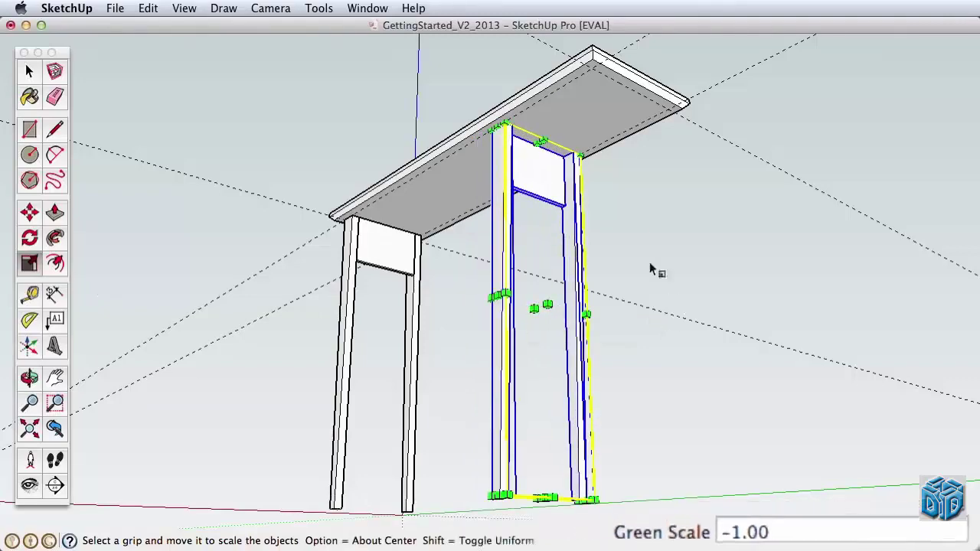
# Move the mirrored legs and panel by the leg's top corner to the guide intersection at the table top's far end.
pyautogui.keyDown('shift'); pyautogui.moveTo(608, 212); pyautogui.dragTo(590, 287, button='middle'); pyautogui.keyUp('shift')
pyautogui.press('z')
pyautogui.moveTo(589, 287); pyautogui.dragTo(468, 199)
pyautogui.click(35, 222)
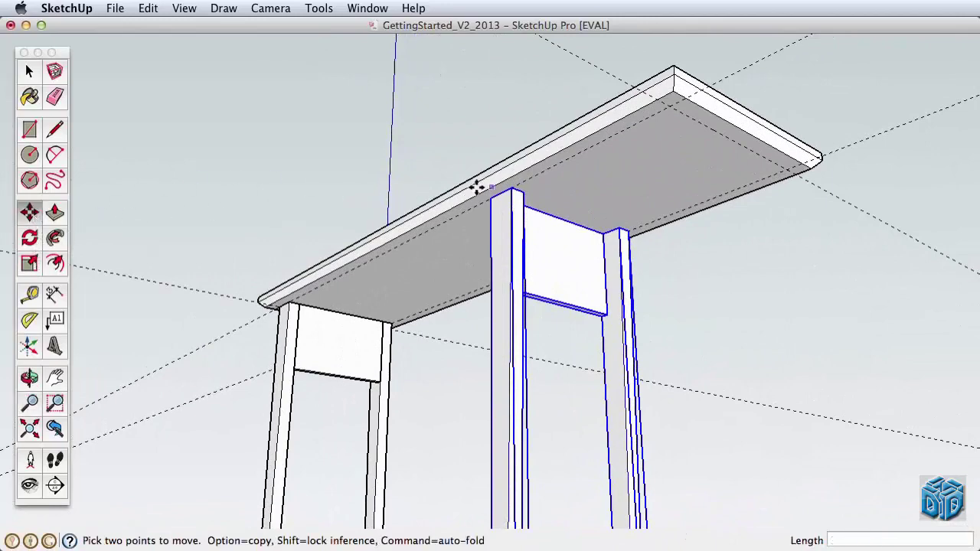
pyautogui.click(511, 189)
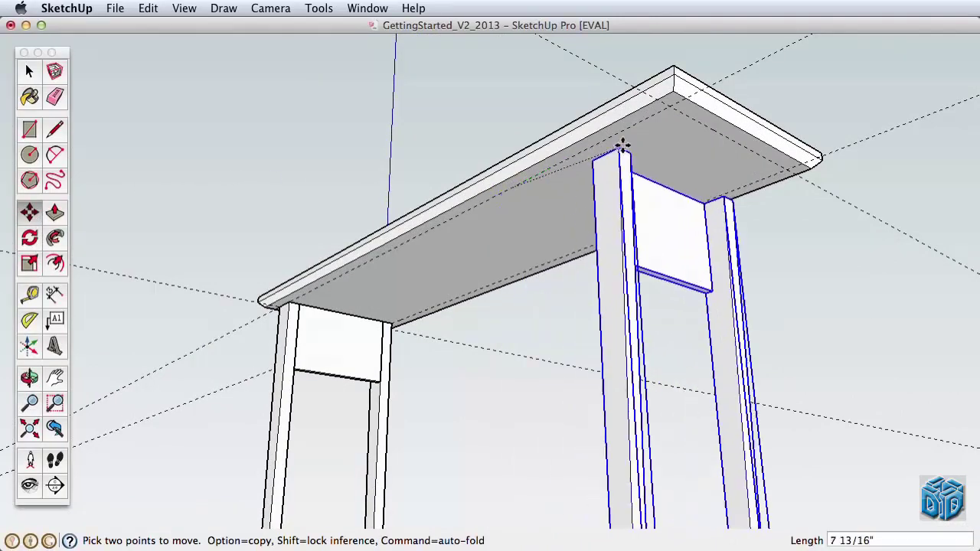
pyautogui.click(670, 106)
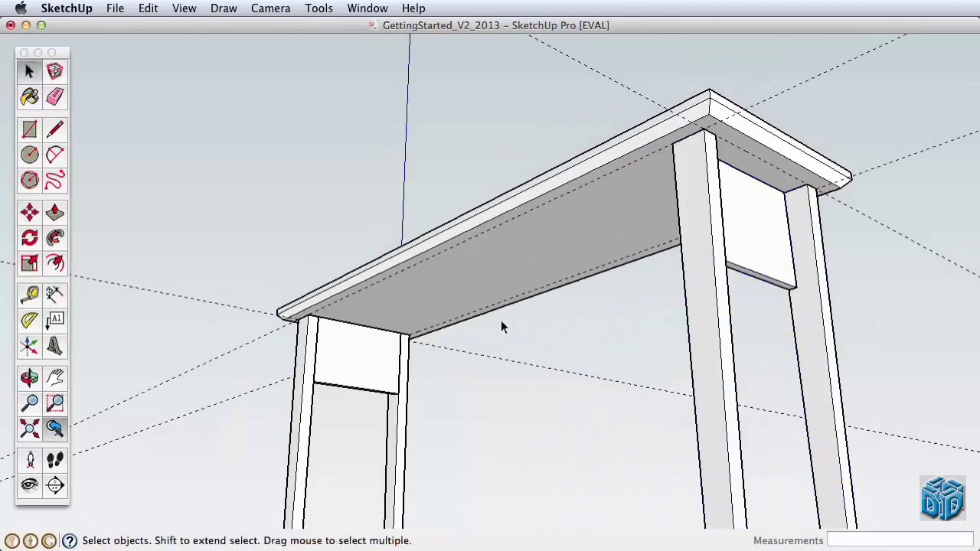
# Draw a 1/2" by 6" rectangle on the inner face of the near-end leg, level with the side support panel.
pyautogui.press('h')
pyautogui.moveTo(501, 324); pyautogui.dragTo(515, 214)
pyautogui.press('z')
pyautogui.press('h')
pyautogui.moveTo(565, 389); pyautogui.dragTo(518, 311)
pyautogui.press('z')
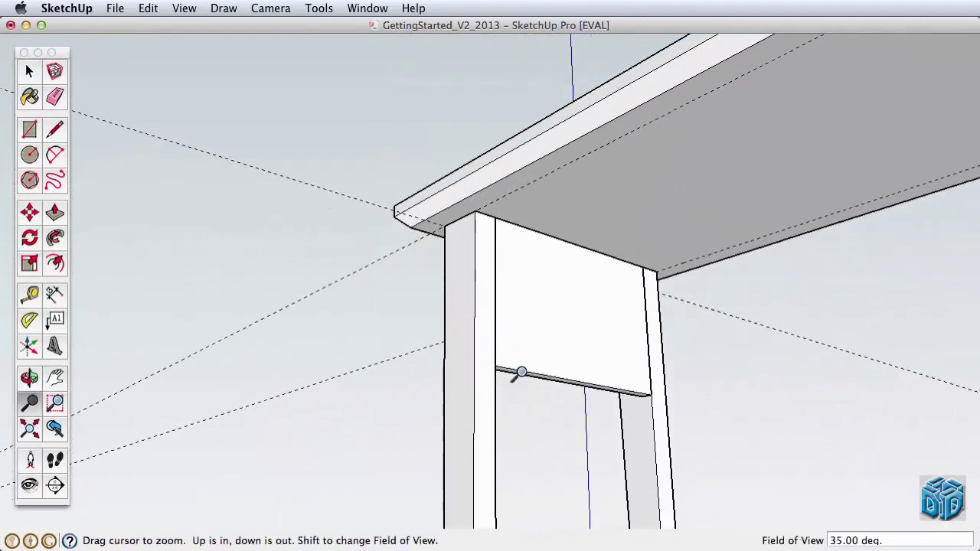
pyautogui.moveTo(525, 380); pyautogui.dragTo(446, 231)
pyautogui.click(29, 132)
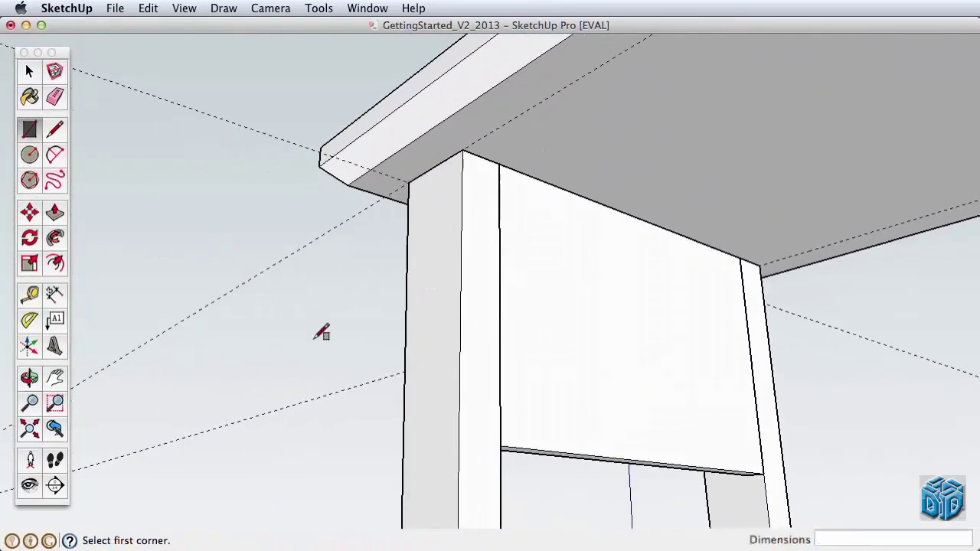
pyautogui.click(501, 443)
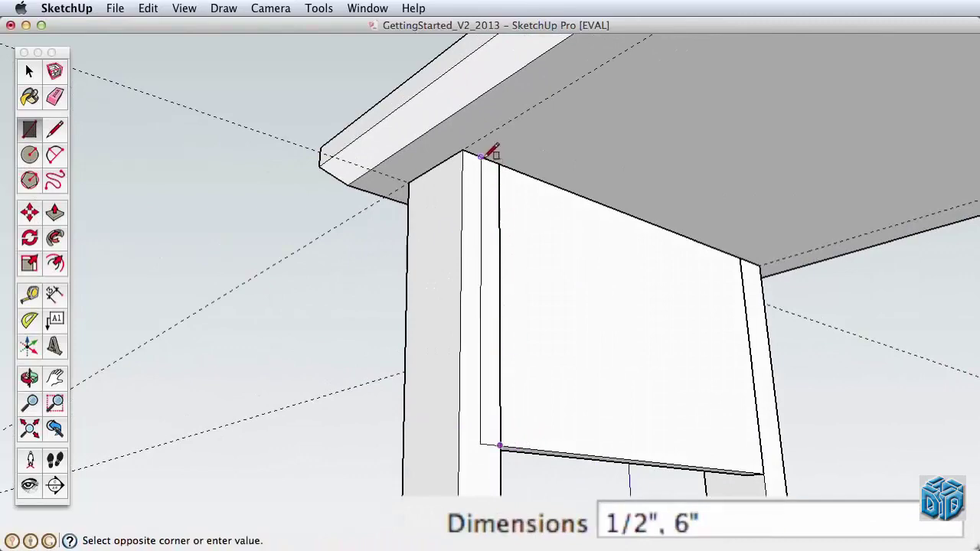
# Push/Pull the narrow rectangle 3' 5" along the table's length to meet the far leg.
pyautogui.press('p')
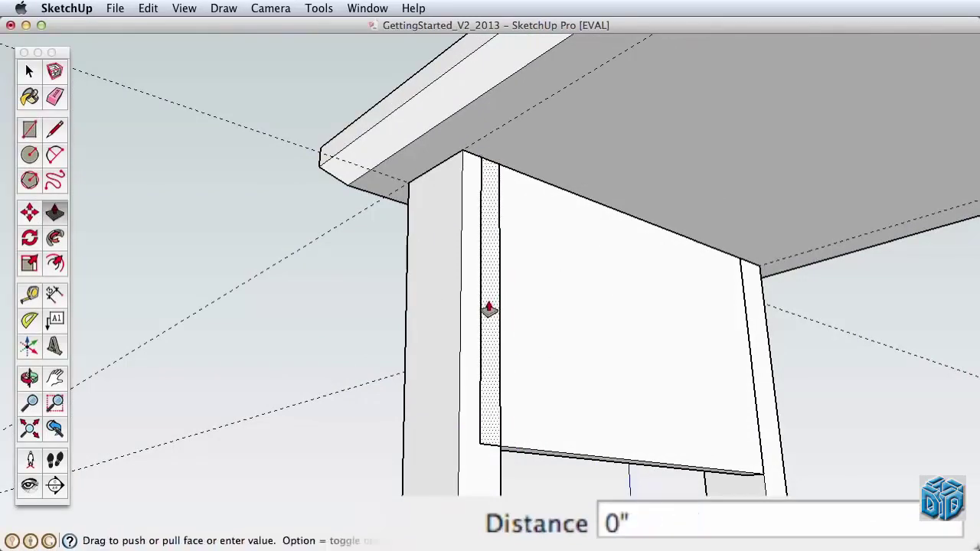
pyautogui.moveTo(490, 311); pyautogui.dragTo(526, 427)
pyautogui.press('z')
pyautogui.moveTo(527, 291); pyautogui.dragTo(526, 322)
pyautogui.press('h')
pyautogui.moveTo(526, 307); pyautogui.dragTo(646, 196)
pyautogui.press('p')
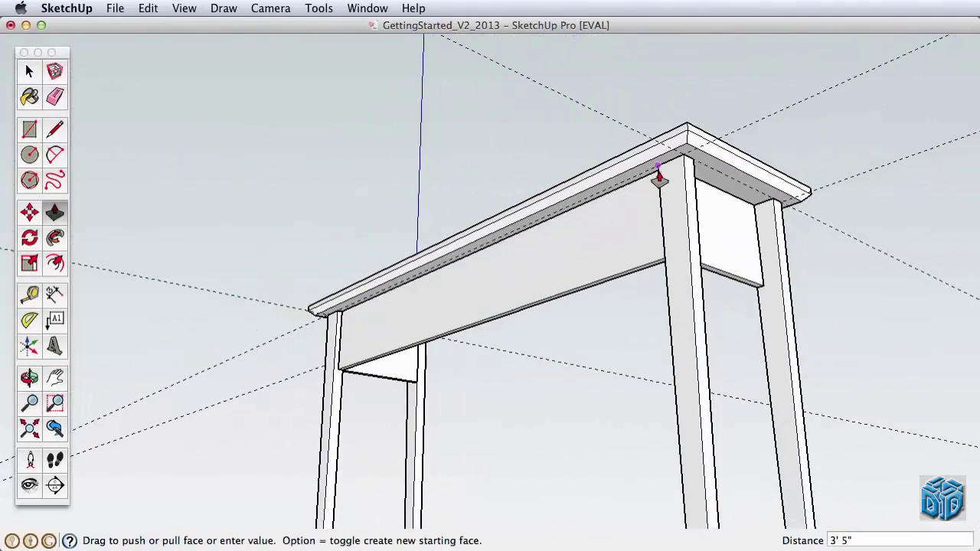
# Select the whole long panel and make it a component with a name beginning "table front supp".
pyautogui.press('space')
pyautogui.click(509, 277)
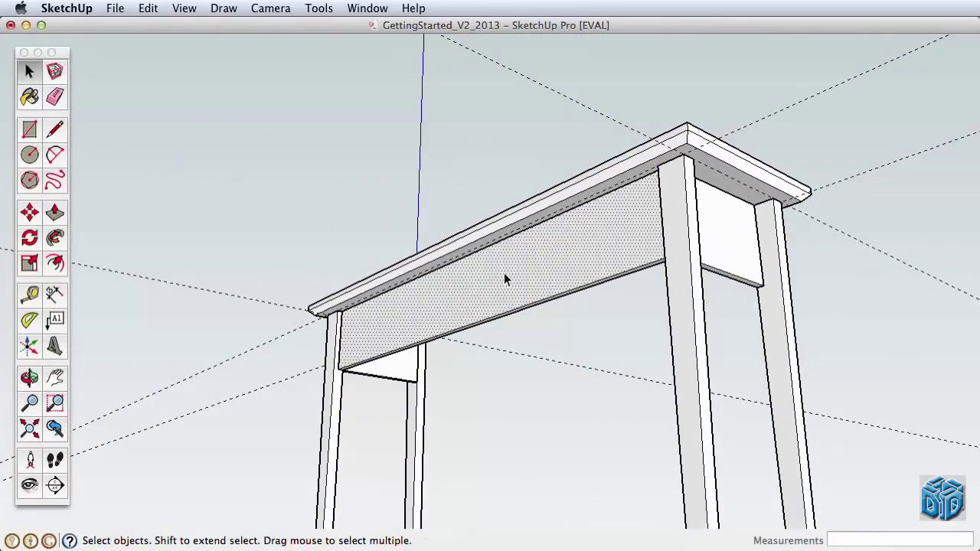
pyautogui.doubleClick(503, 276)
pyautogui.rightClick(502, 261)
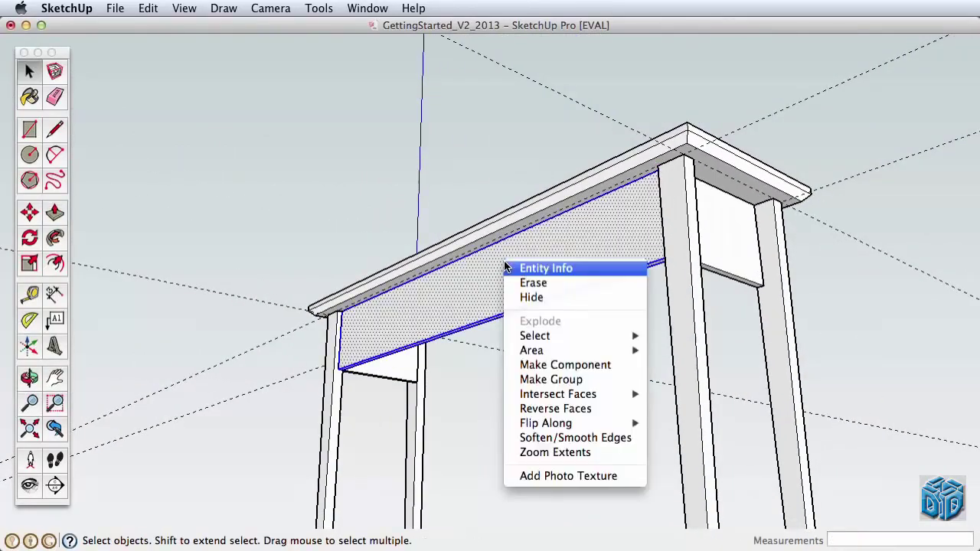
pyautogui.click(570, 366)
pyautogui.write('tabl')
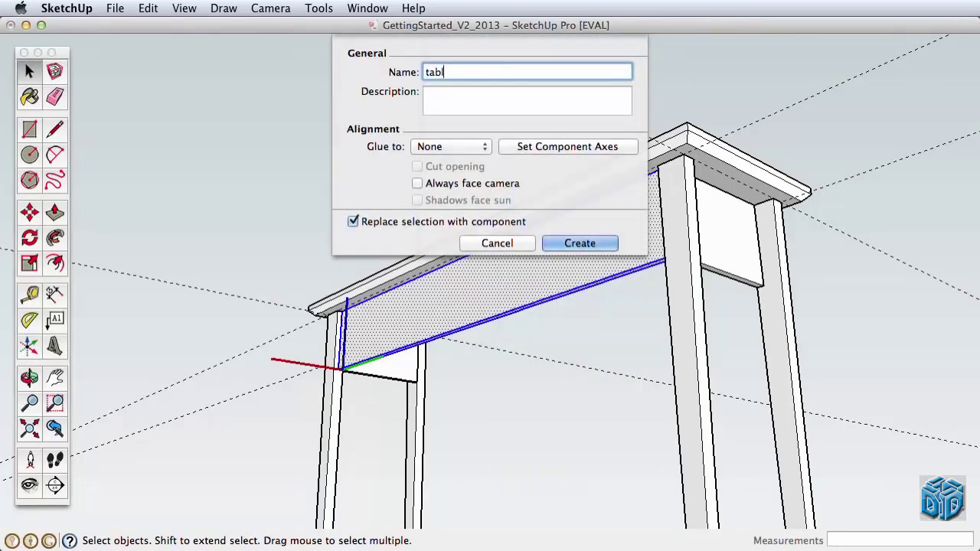
pyautogui.write('e front supp')
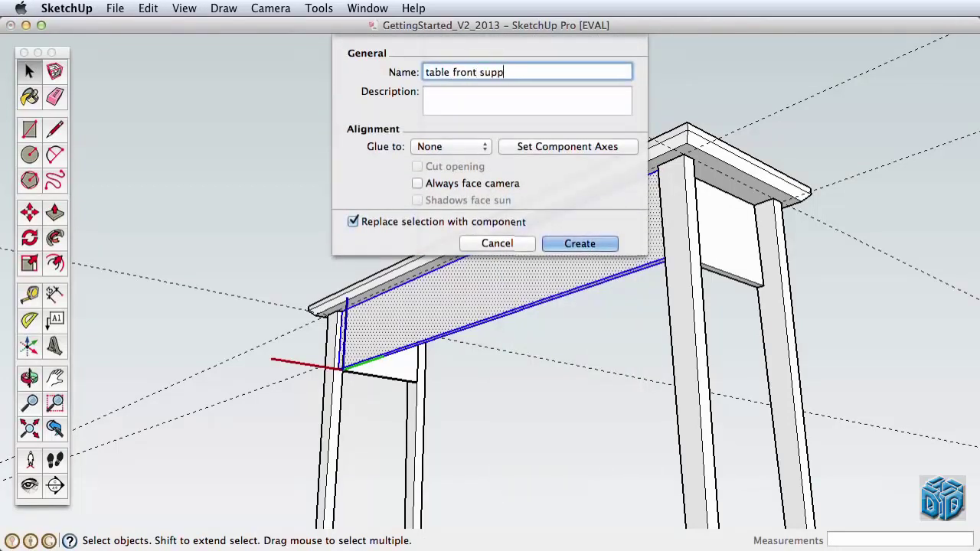
pyautogui.press('Return')
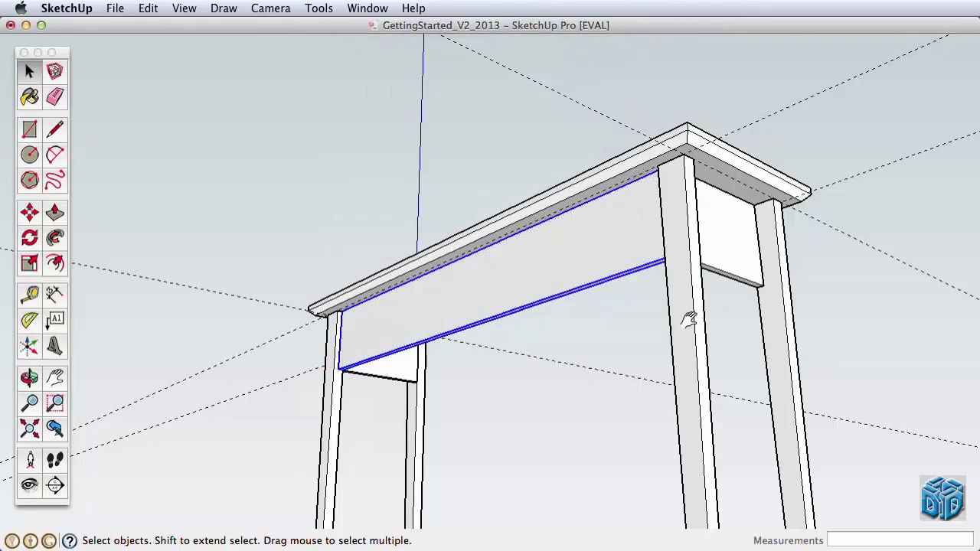
# Copy the long support panel 9 1/2" across the table's width to the legs on the opposite side.
pyautogui.press('h')
pyautogui.press('o')
pyautogui.moveTo(687, 322); pyautogui.dragTo(424, 296)
pyautogui.press('z')
pyautogui.moveTo(548, 340); pyautogui.dragTo(643, 215)
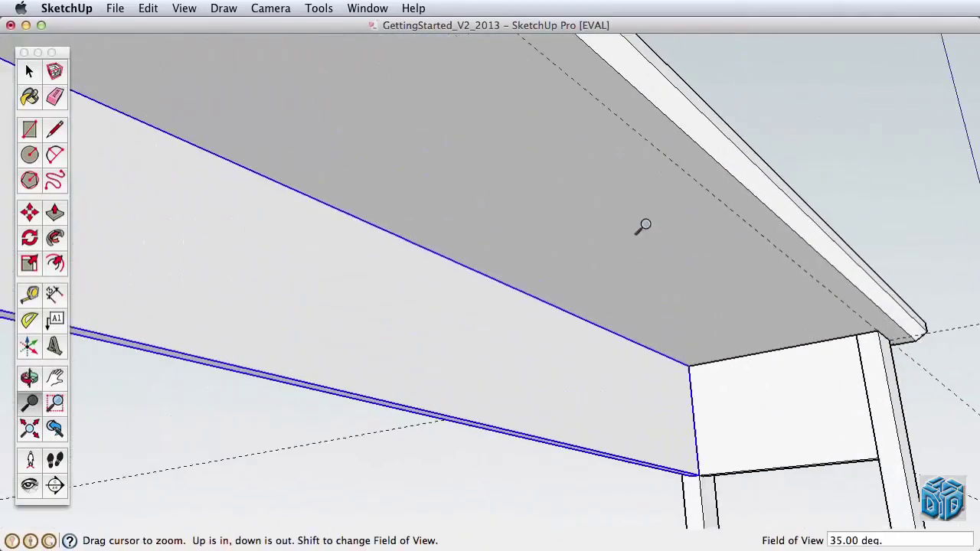
pyautogui.press('h')
pyautogui.moveTo(681, 415); pyautogui.dragTo(397, 262)
pyautogui.press('m')
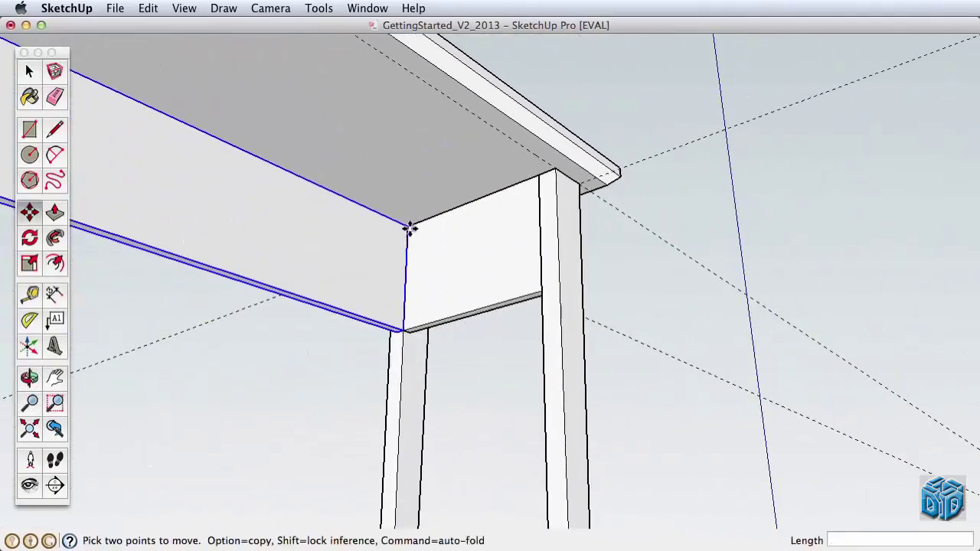
pyautogui.click(405, 227)
pyautogui.press('alt')
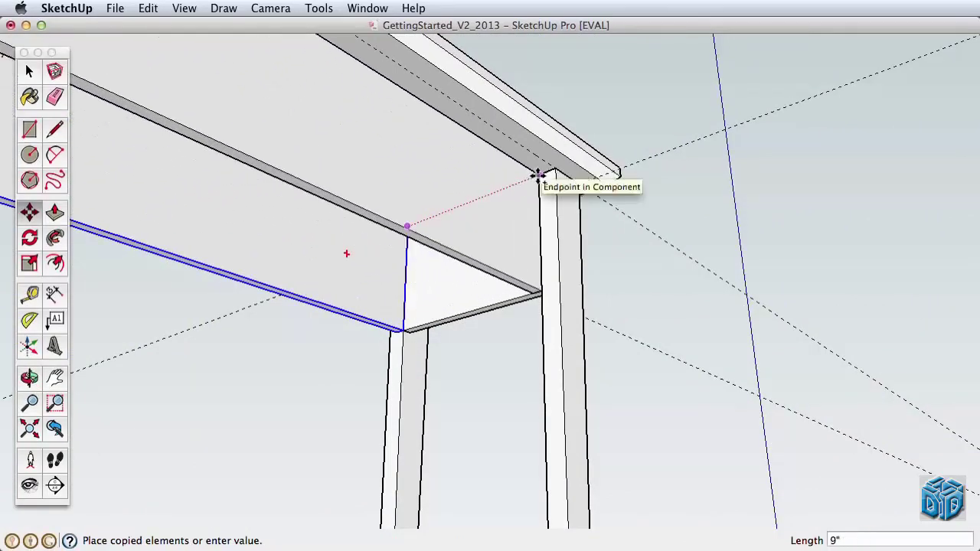
pyautogui.scroll(5, 546, 173)
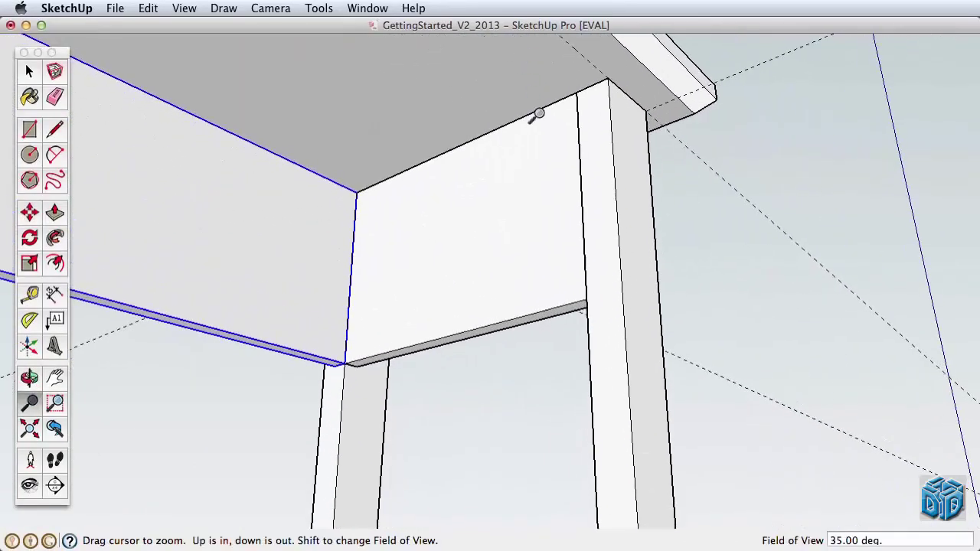
pyautogui.click(589, 86)
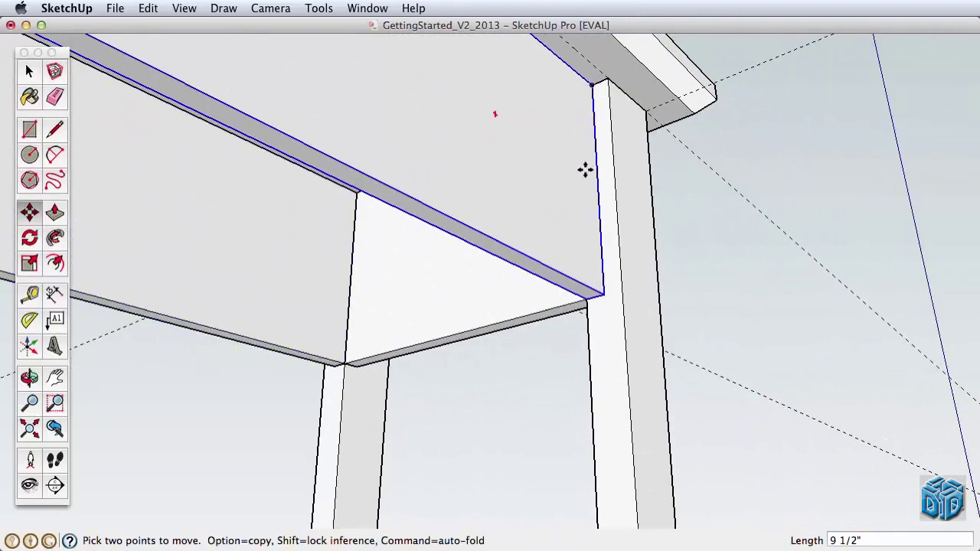
# Place a guide 1 inch above the bottom edge of the copied long support panel.
pyautogui.press('z')
pyautogui.moveTo(586, 174); pyautogui.dragTo(529, 363)
pyautogui.press('h')
pyautogui.moveTo(361, 270); pyautogui.dragTo(371, 272)
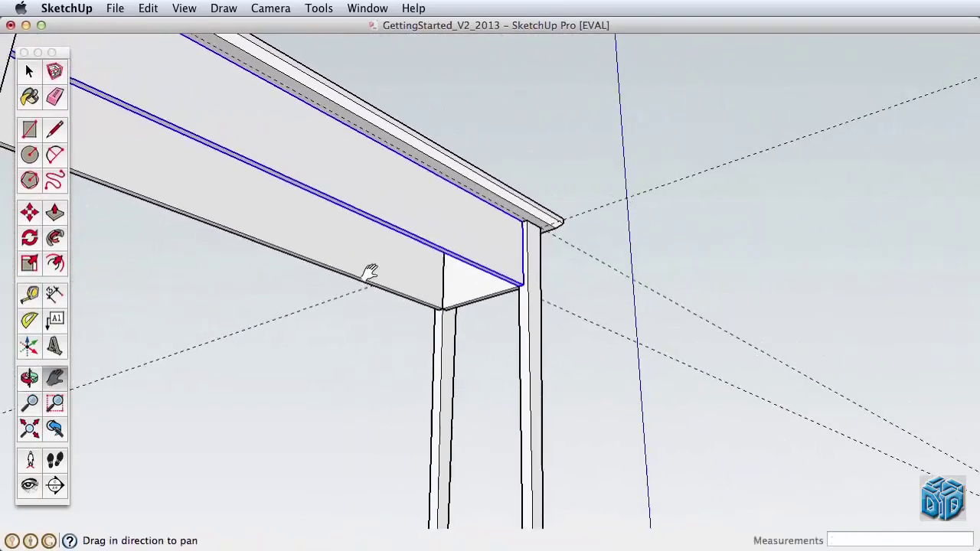
pyautogui.keyDown('shift'); pyautogui.moveTo(371, 272); pyautogui.dragTo(451, 302, button='middle'); pyautogui.keyUp('shift')
pyautogui.moveTo(314, 309); pyautogui.dragTo(804, 321, button='middle')
pyautogui.keyDown('shift'); pyautogui.moveTo(712, 317); pyautogui.dragTo(540, 352, button='middle'); pyautogui.keyUp('shift')
pyautogui.press('space')
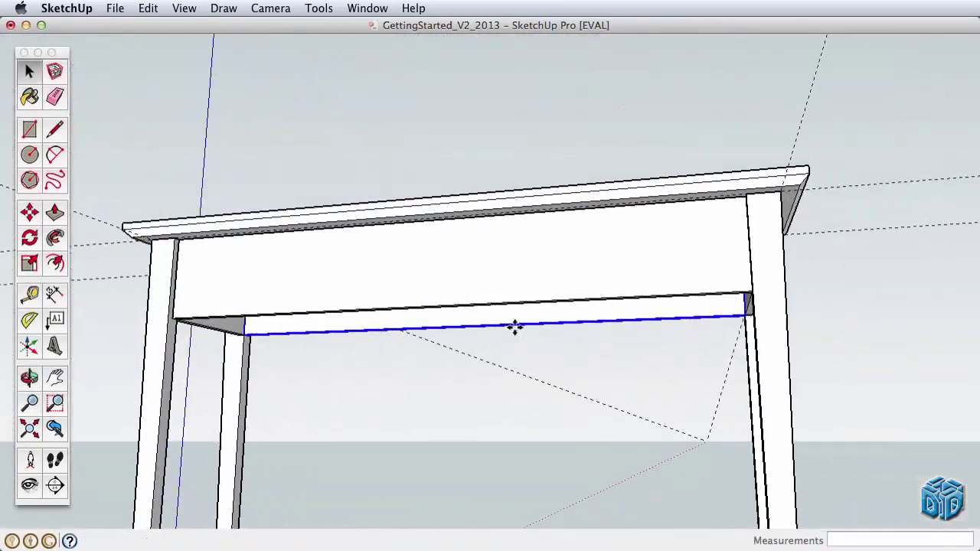
pyautogui.moveTo(459, 317); pyautogui.dragTo(406, 288, button='middle')
pyautogui.scroll(3, 408, 265)
pyautogui.moveTo(222, 287); pyautogui.dragTo(405, 328, button='middle')
pyautogui.scroll(2, 447, 329)
pyautogui.click(32, 295)
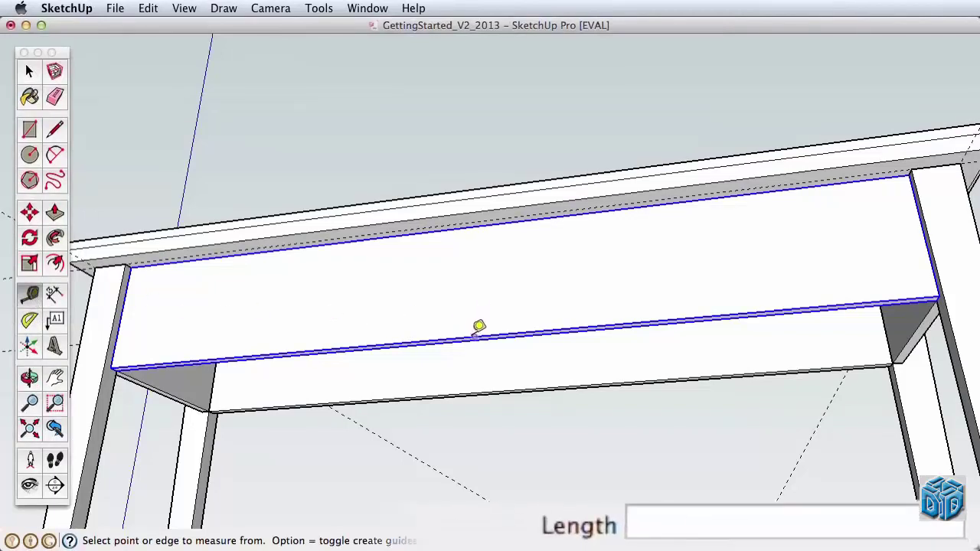
pyautogui.click(474, 335)
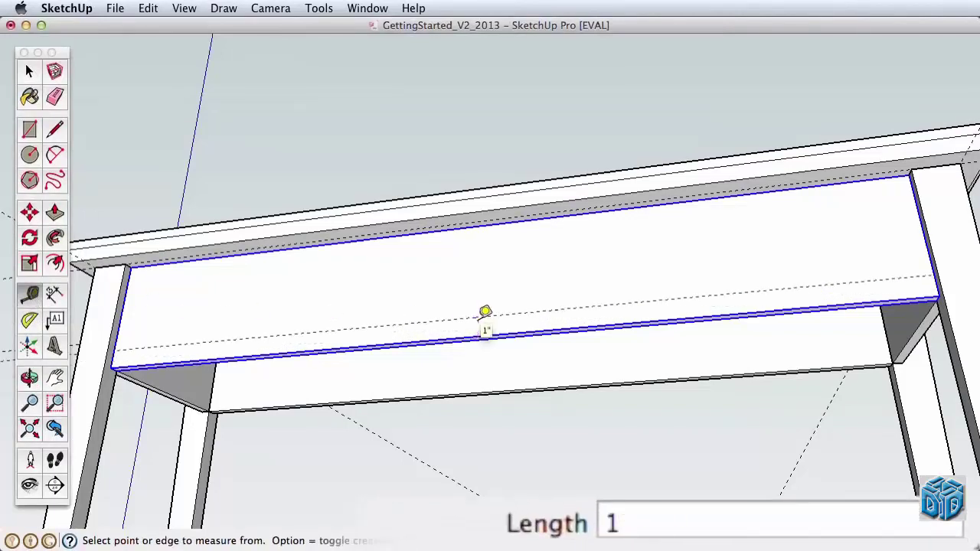
# Open the long panel component for editing and draw an arc between its bottom corners with a 1" bulge up to the guide.
pyautogui.press('space')
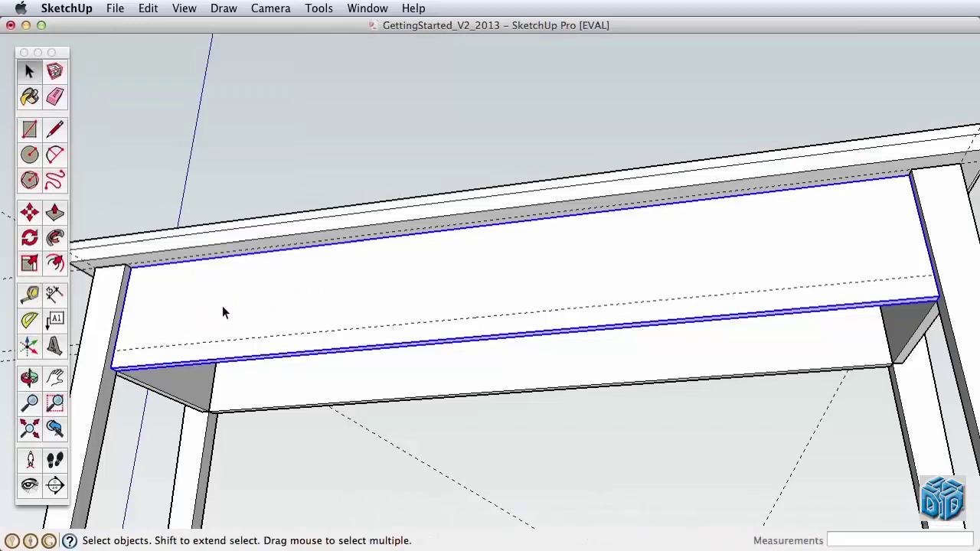
pyautogui.doubleClick(213, 310)
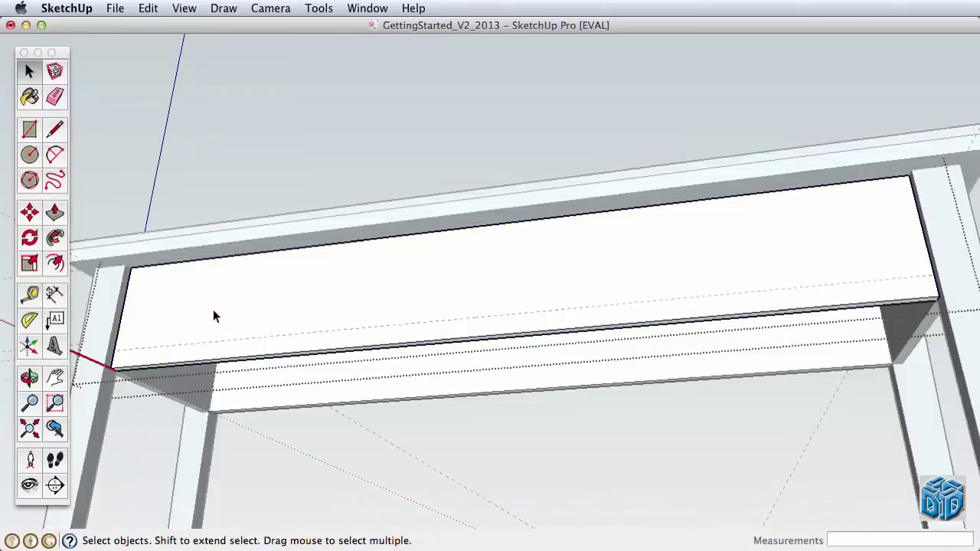
pyautogui.click(54, 157)
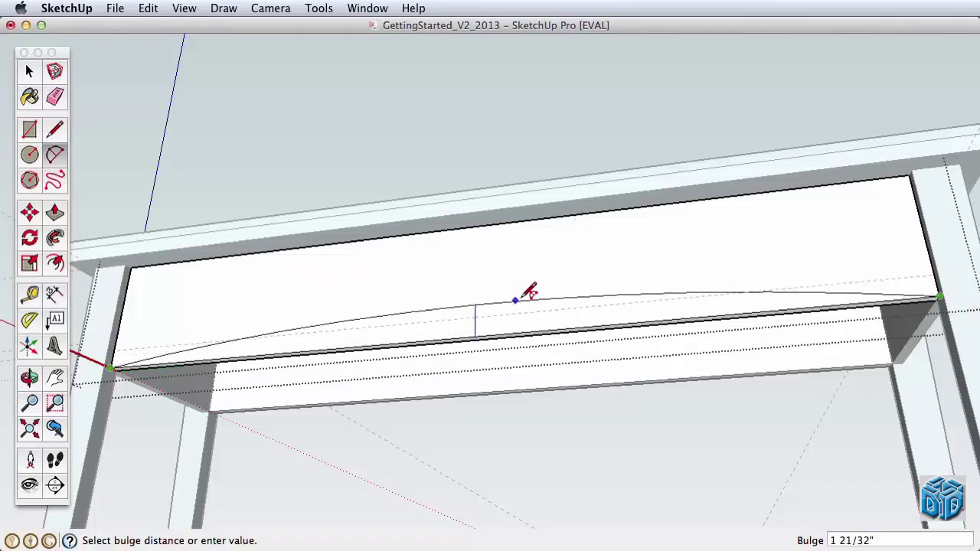
pyautogui.click(474, 316)
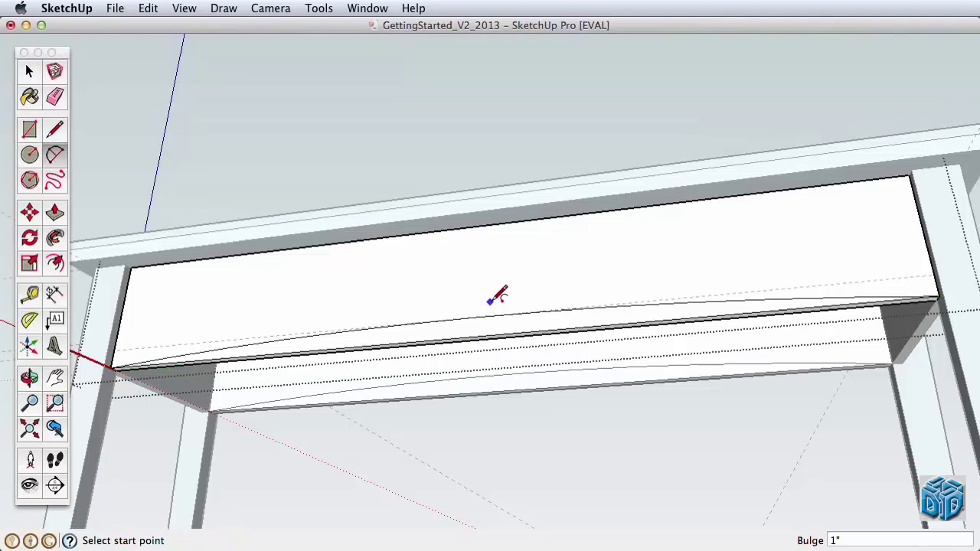
# Push the face below the arc back 1/2" to cut the arch through the long panel, and leave component editing.
pyautogui.click(55, 213)
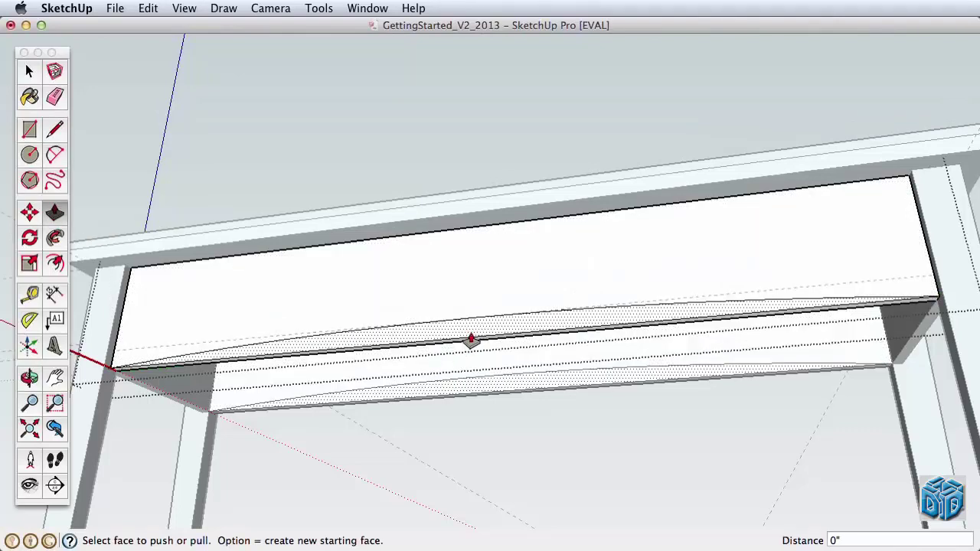
pyautogui.click(478, 337)
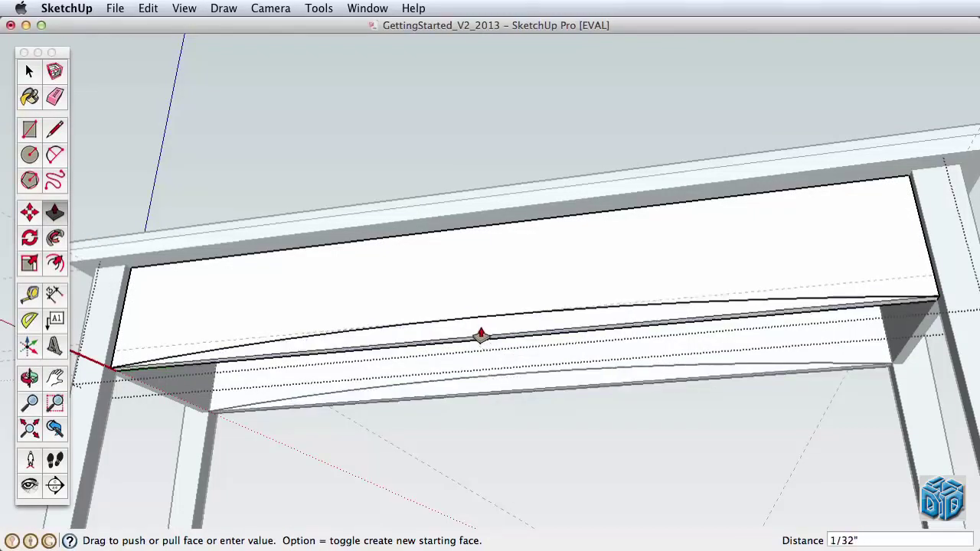
pyautogui.click(495, 344)
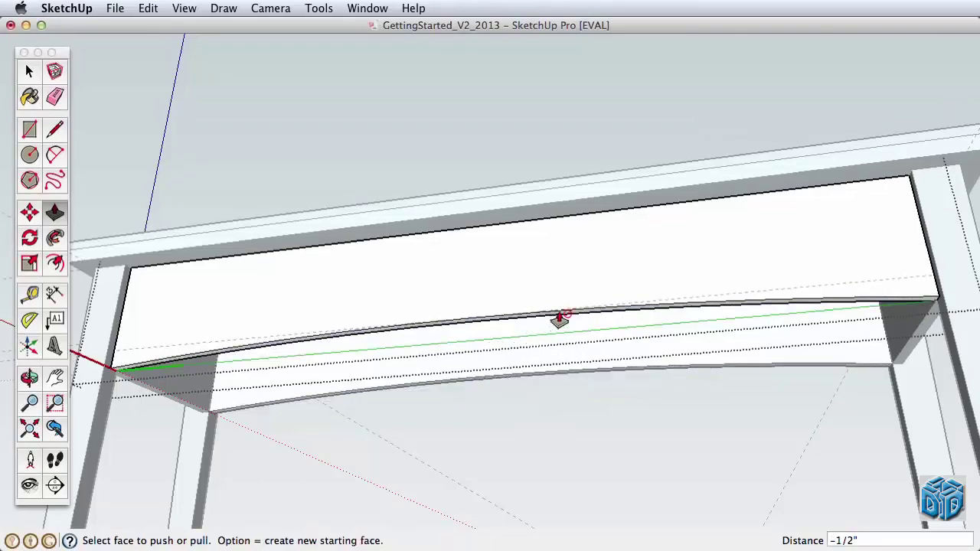
pyautogui.click(32, 72)
pyautogui.click(120, 100)
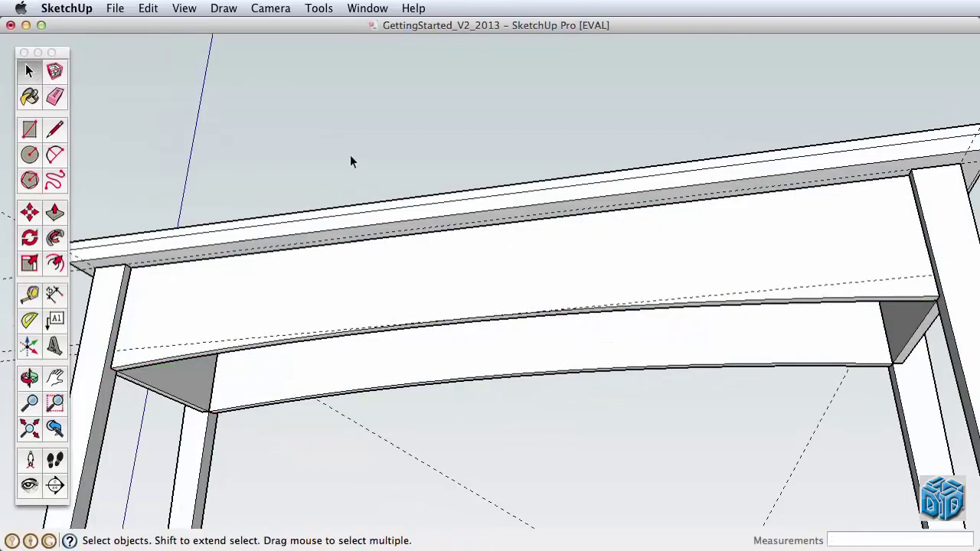
# Draw a 3" by 15" rectangle on the face of the long front panel, near one end above the arch.
pyautogui.press('z')
pyautogui.moveTo(465, 281); pyautogui.dragTo(466, 379)
pyautogui.keyDown('shift'); pyautogui.moveTo(467, 378); pyautogui.dragTo(705, 409, button='middle'); pyautogui.keyUp('shift')
pyautogui.moveTo(611, 413); pyautogui.dragTo(615, 304)
pyautogui.keyDown('shift'); pyautogui.moveTo(531, 298); pyautogui.dragTo(556, 353, button='middle'); pyautogui.keyUp('shift')
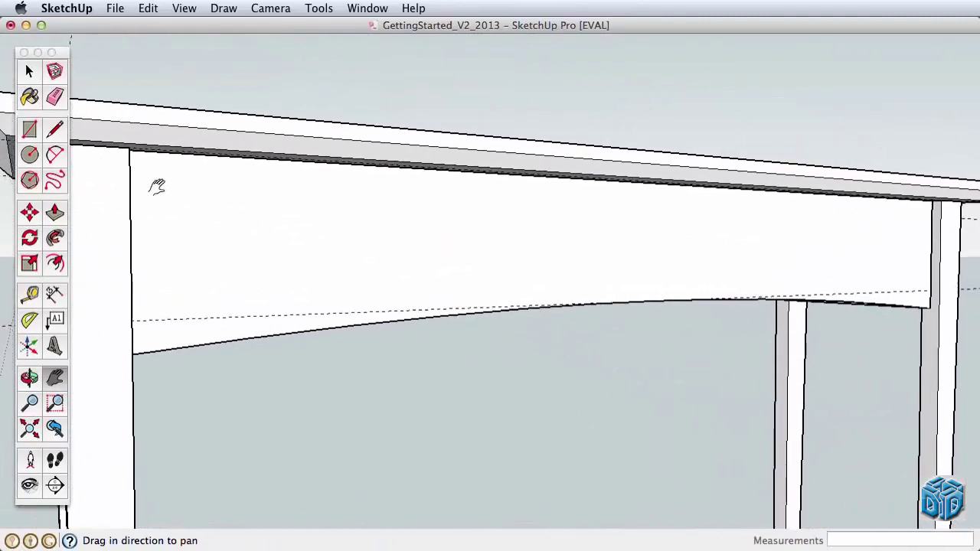
pyautogui.click(30, 129)
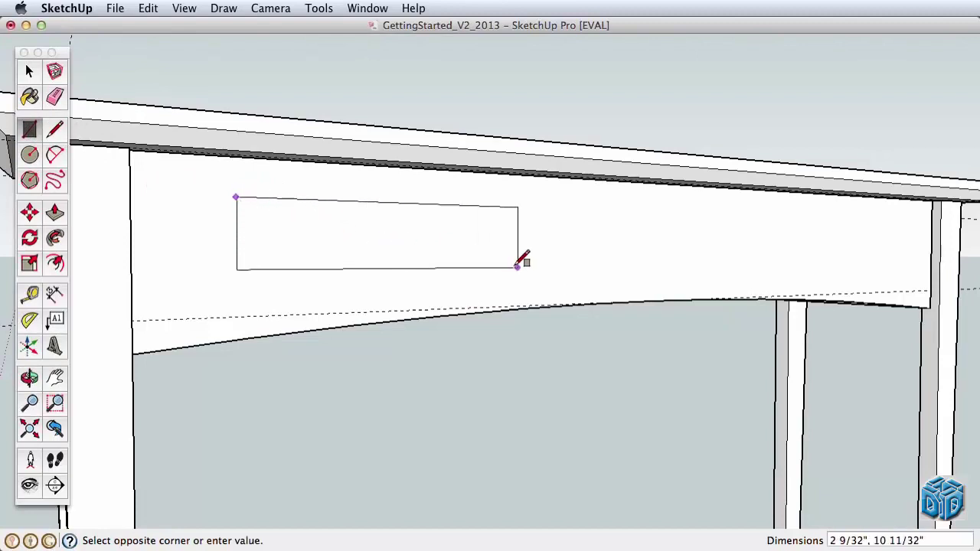
pyautogui.write('3,15')
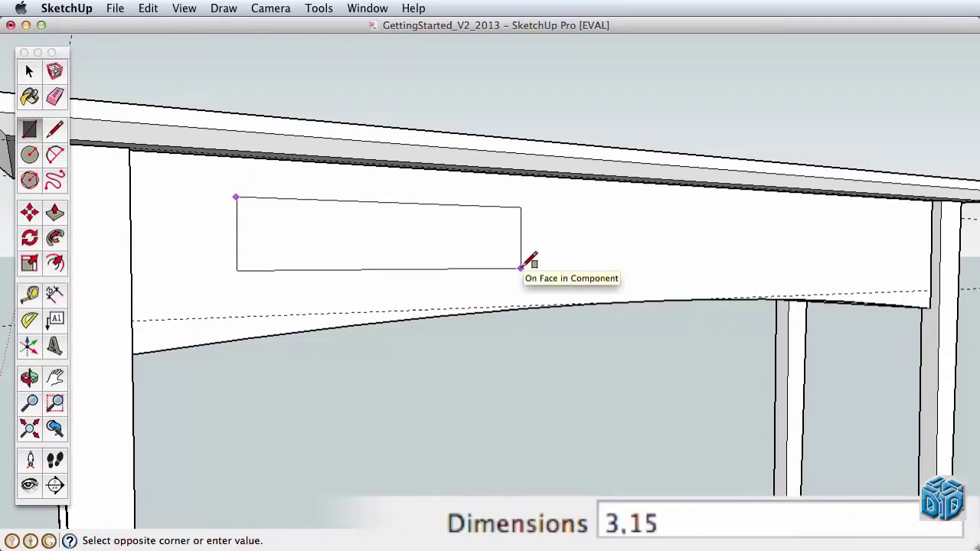
pyautogui.press('Return')
# Extrude the rectangle outward from the front panel with Push/Pull to form a drawer front block.
pyautogui.moveTo(459, 255); pyautogui.dragTo(543, 311, button='middle')
pyautogui.press('p')
pyautogui.moveTo(542, 311); pyautogui.dragTo(557, 312)
pyautogui.press('Return')
# Draw a diagonal bevel line about 23/32" long across the lower front corner of the drawer block's end face.
pyautogui.press('z')
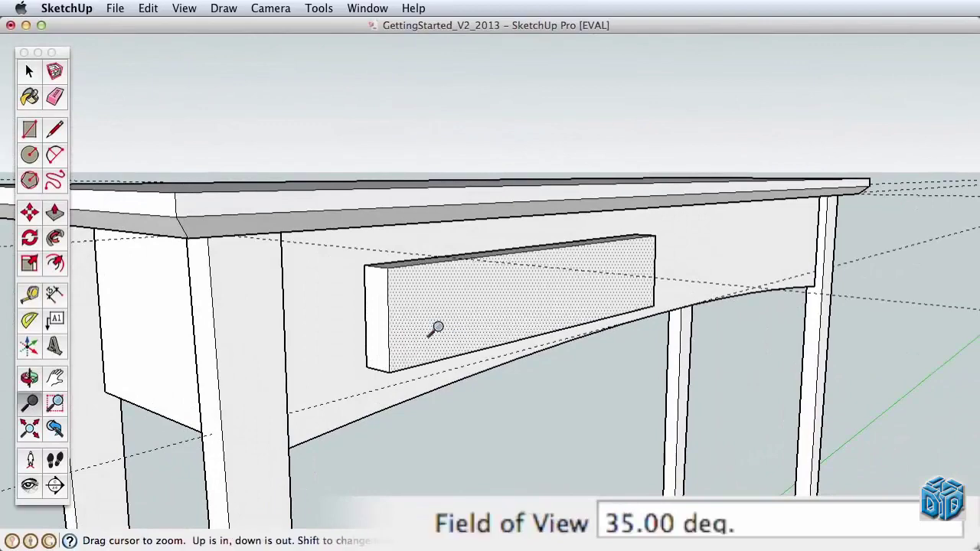
pyautogui.moveTo(431, 329); pyautogui.dragTo(418, 137)
pyautogui.press('h')
pyautogui.moveTo(357, 294); pyautogui.dragTo(568, 289)
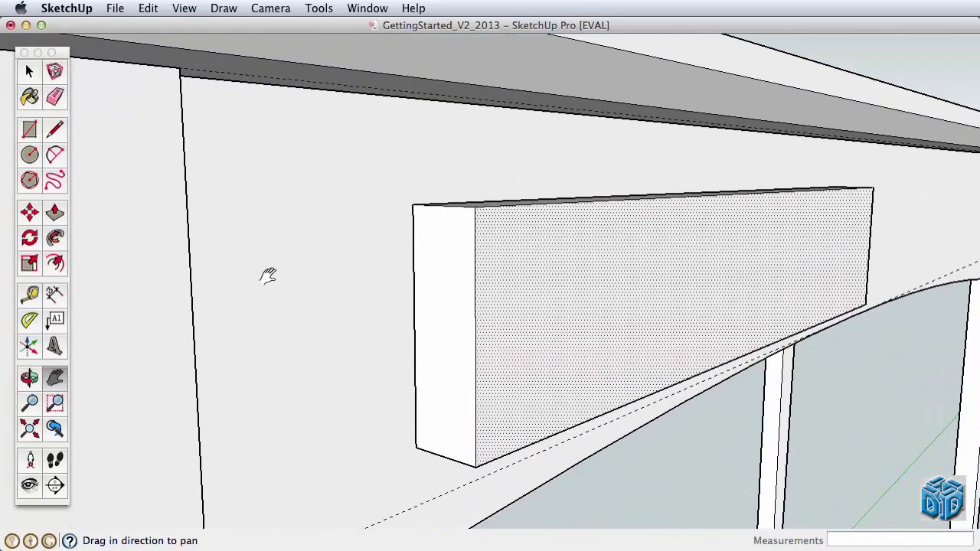
pyautogui.click(51, 131)
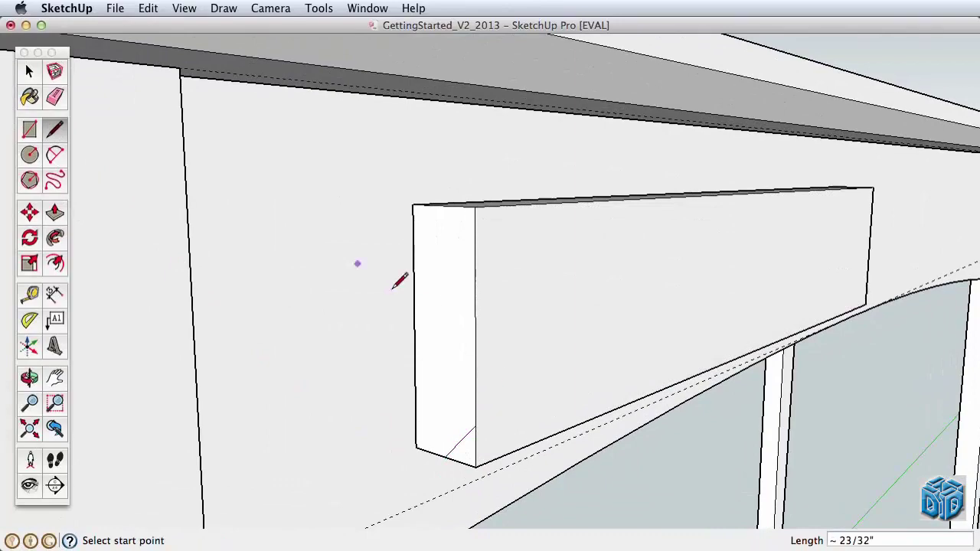
# Bevel the drawer block's front edges by running the corner triangle around the front face with Follow Me.
pyautogui.press('space')
pyautogui.click(477, 312)
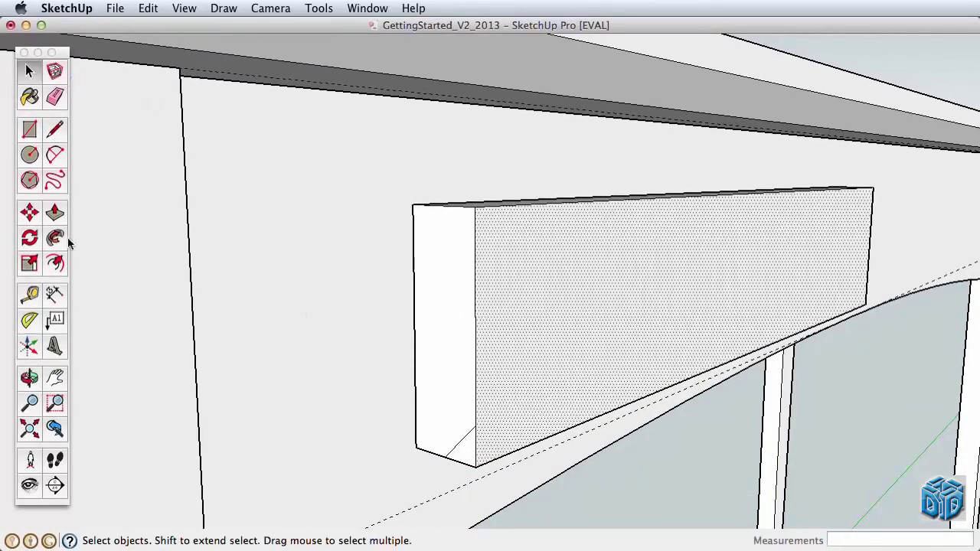
pyautogui.press('p')
pyautogui.moveTo(465, 457); pyautogui.dragTo(481, 431)
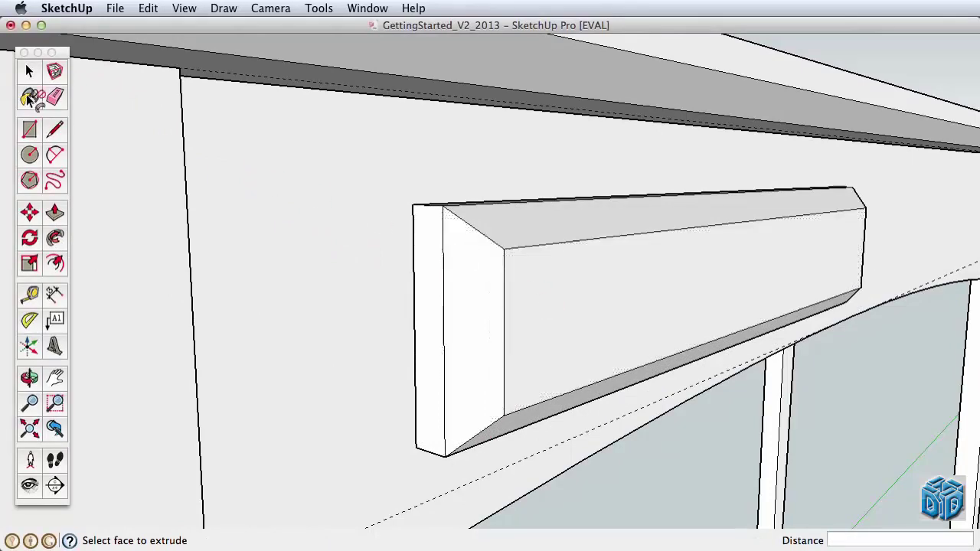
# Select the whole beveled drawer block and make it a component named "drawer front".
pyautogui.click(29, 71)
pyautogui.click(515, 291)
pyautogui.tripleClick(561, 295)
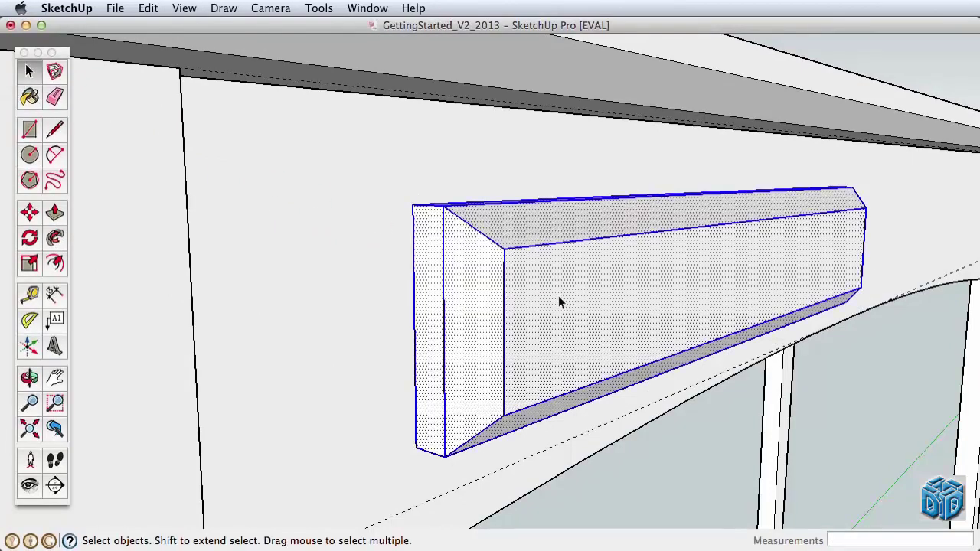
pyautogui.rightClick(556, 288)
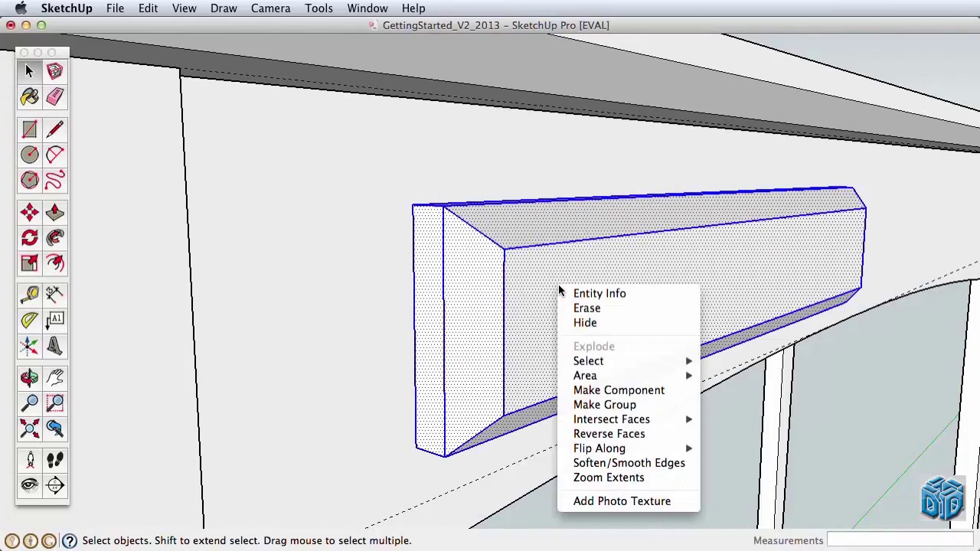
pyautogui.click(640, 392)
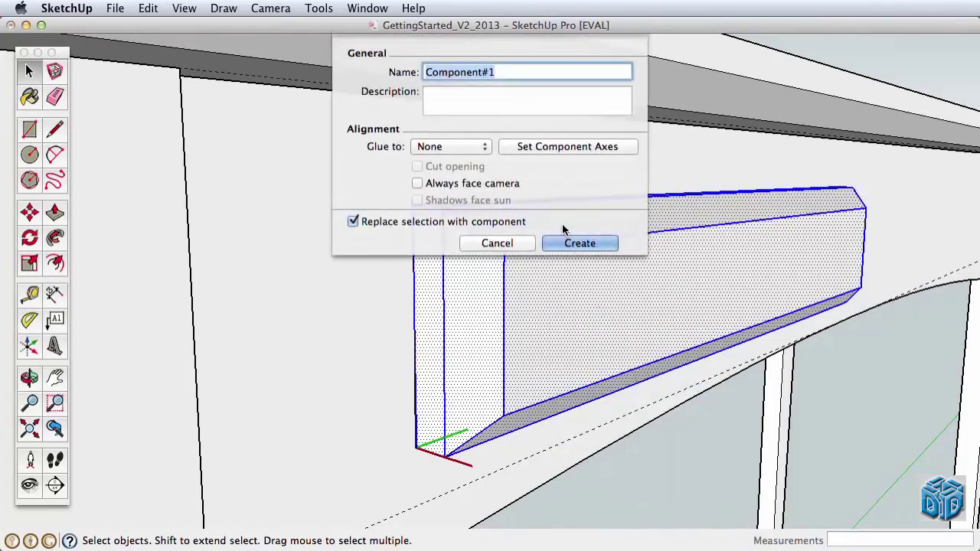
pyautogui.write('drawer front')
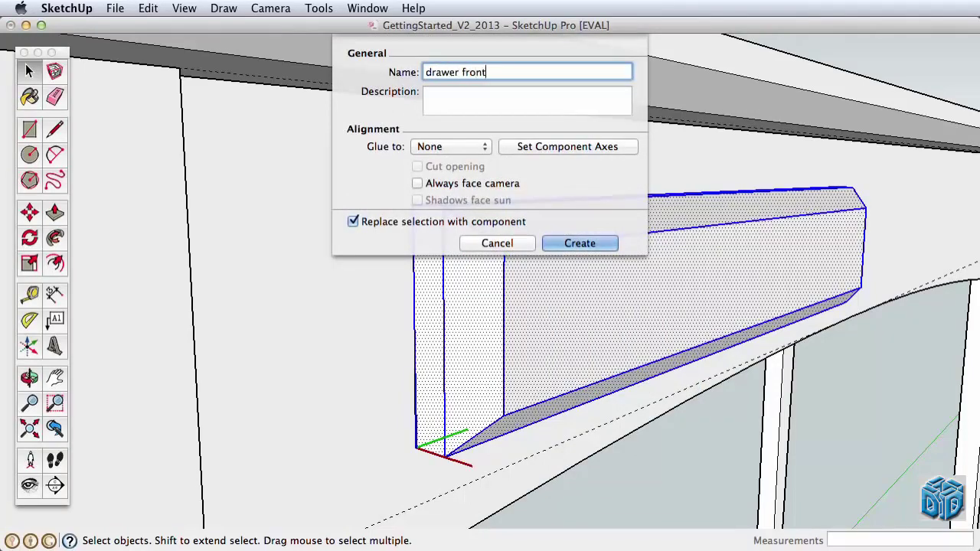
pyautogui.press('Return')
# Place a vertical guide 2" in from the front panel's end edge nearest the drawer front.
pyautogui.press('z')
pyautogui.moveTo(666, 297); pyautogui.dragTo(623, 481)
pyautogui.moveTo(623, 482); pyautogui.dragTo(269, 335, button='middle')
pyautogui.press('z')
pyautogui.moveTo(284, 314); pyautogui.dragTo(85, 178)
pyautogui.click(31, 295)
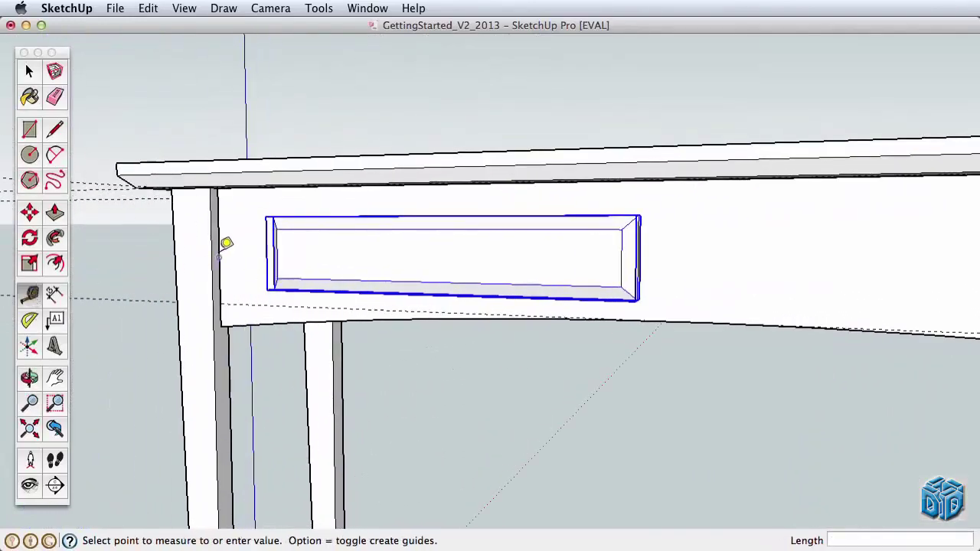
pyautogui.write('2')
pyautogui.press('Return')
# Place a second vertical guide 2" in from the opposite end edge of the front panel.
pyautogui.press('z')
pyautogui.moveTo(498, 279); pyautogui.dragTo(641, 305)
pyautogui.keyDown('shift'); pyautogui.moveTo(647, 306); pyautogui.dragTo(772, 307, button='middle'); pyautogui.keyUp('shift')
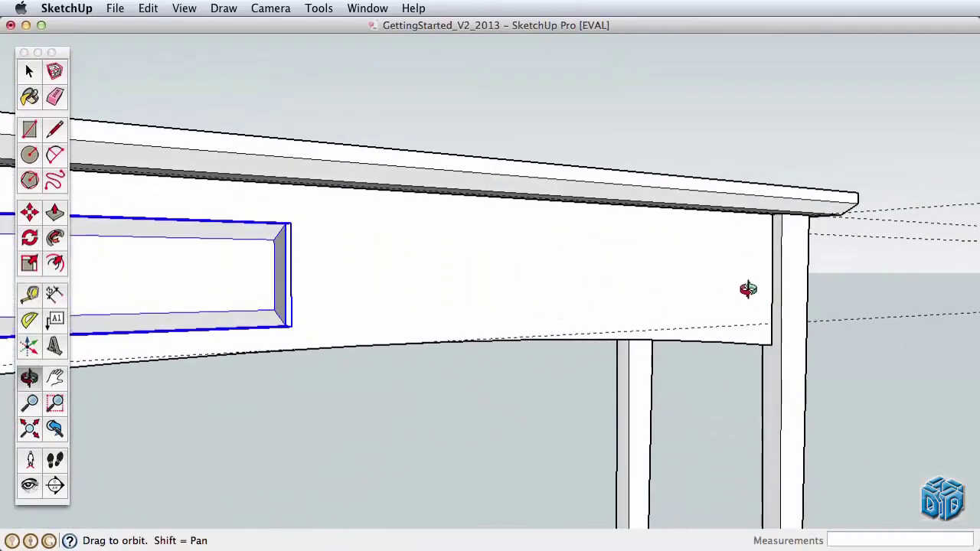
pyautogui.click(31, 295)
pyautogui.click(770, 272)
pyautogui.write('2')
pyautogui.press('Return')
# Move the drawer front about 1 3/32" along the panel so its end corner meets the nearer vertical guide.
pyautogui.scroll(-3, 720, 273)
pyautogui.keyDown('shift'); pyautogui.moveTo(505, 337); pyautogui.dragTo(731, 348, button='middle'); pyautogui.keyUp('shift')
pyautogui.press('m')
pyautogui.keyDown('shift'); pyautogui.moveTo(247, 253); pyautogui.dragTo(402, 275, button='middle'); pyautogui.keyUp('shift')
pyautogui.press('z')
pyautogui.moveTo(402, 275); pyautogui.dragTo(393, 212)
pyautogui.press('m')
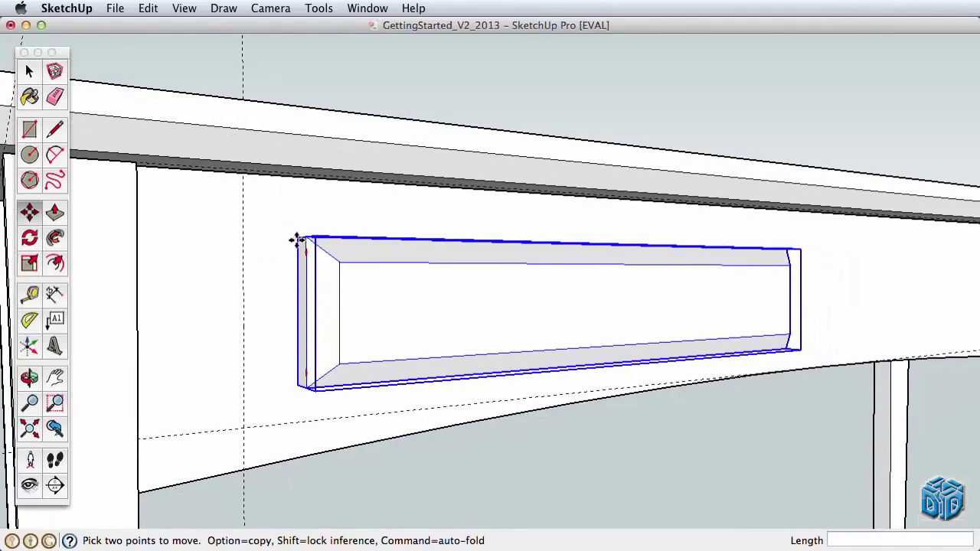
pyautogui.moveTo(297, 240); pyautogui.dragTo(243, 227)
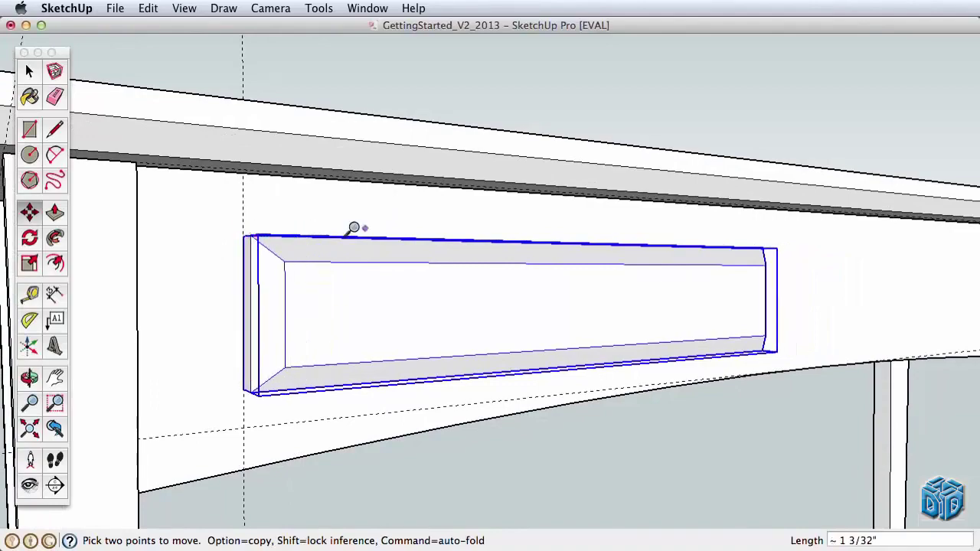
# Copy the drawer front 1' 10" along the panel so its outer corner meets the guide at the far end.
pyautogui.scroll(-5, 360, 372)
pyautogui.keyDown('shift'); pyautogui.moveTo(350, 407); pyautogui.dragTo(153, 420, button='middle'); pyautogui.keyUp('shift')
pyautogui.press('m')
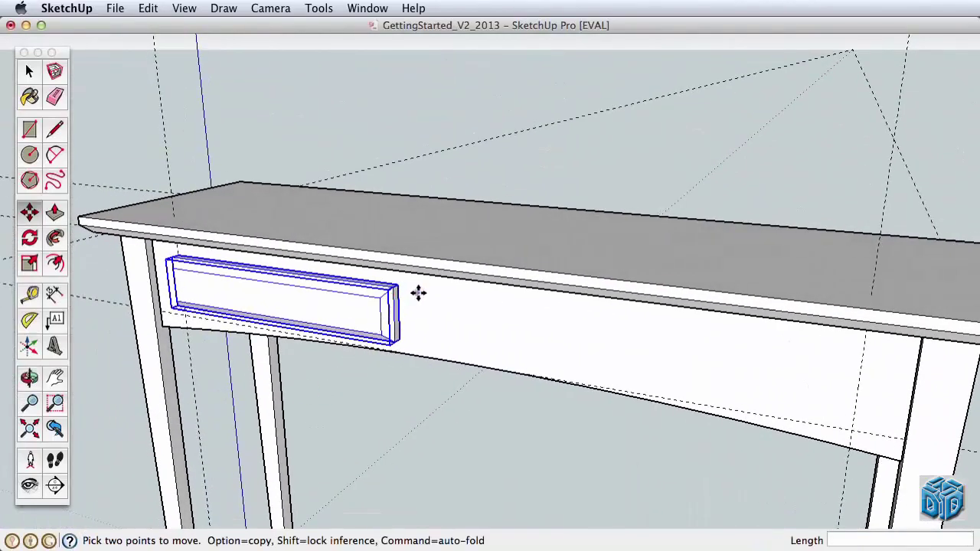
pyautogui.keyDown('alt'); pyautogui.click(396, 287); pyautogui.keyUp('alt')
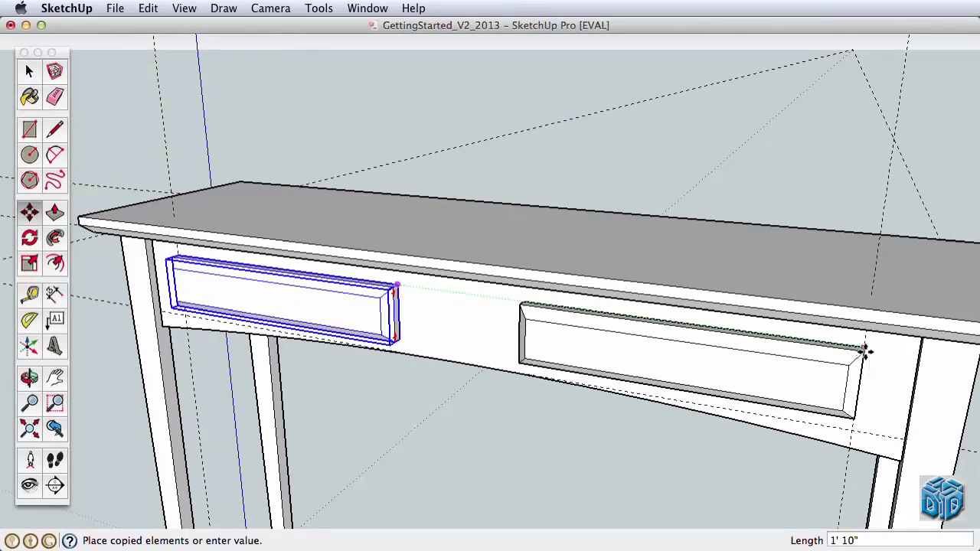
pyautogui.click(862, 353)
# Open the original drawer front component for editing and draw a circle with a 1/2" radius on its front face.
pyautogui.moveTo(638, 339); pyautogui.dragTo(757, 229, button='middle')
pyautogui.press('h')
pyautogui.moveTo(581, 272); pyautogui.dragTo(786, 285)
pyautogui.press('z')
pyautogui.moveTo(725, 342); pyautogui.dragTo(719, 278)
pyautogui.scroll(3, 720, 278)
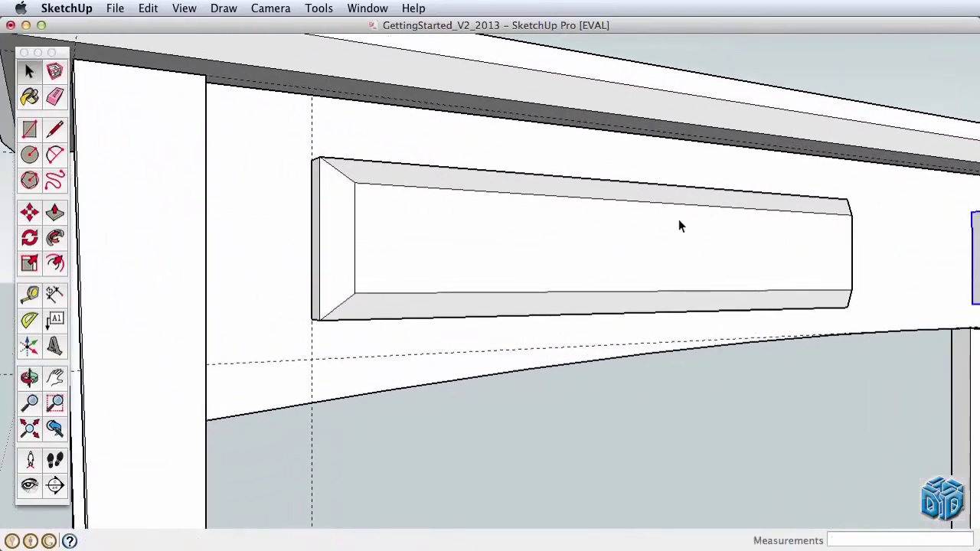
pyautogui.click(605, 255)
pyautogui.keyDown('shift'); pyautogui.moveTo(605, 256); pyautogui.dragTo(603, 257, button='middle'); pyautogui.keyUp('shift')
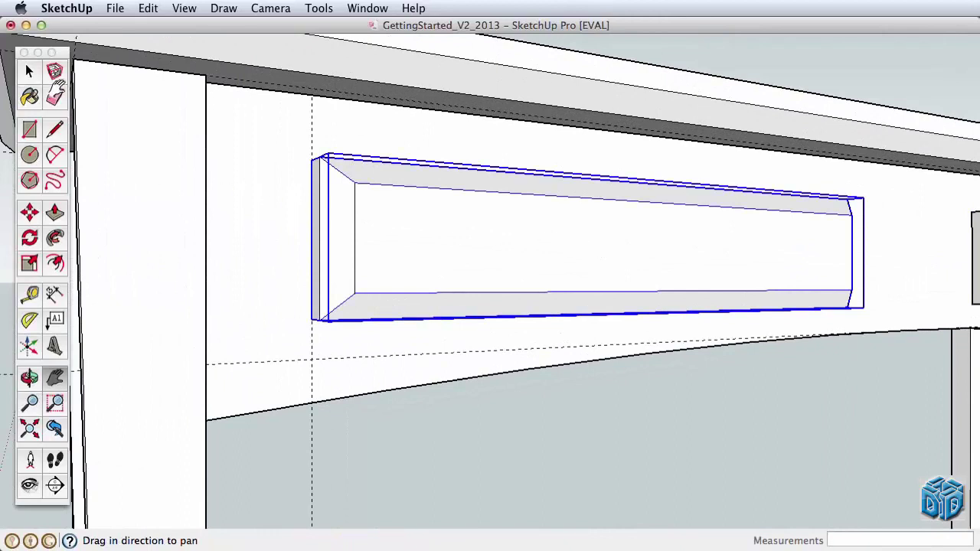
pyautogui.click(32, 71)
pyautogui.doubleClick(488, 231)
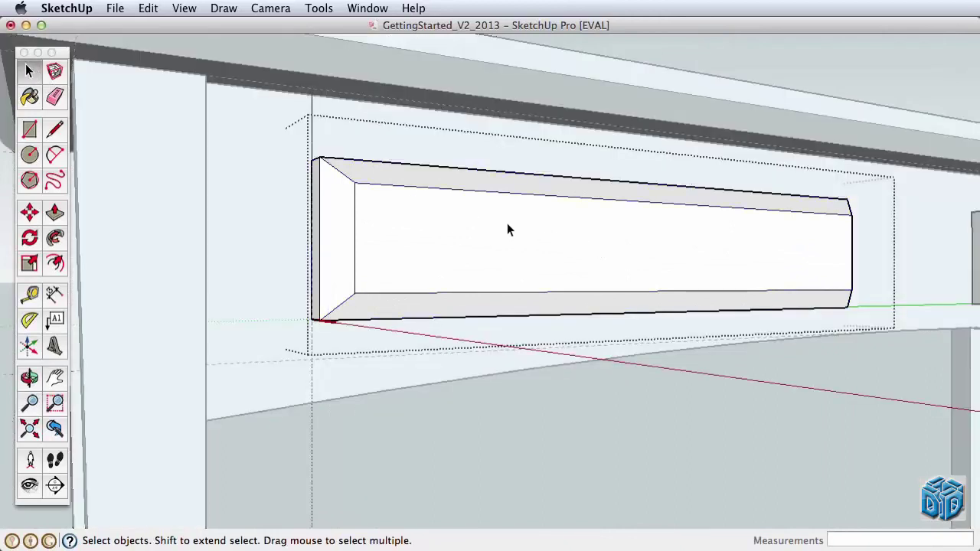
pyautogui.click(30, 154)
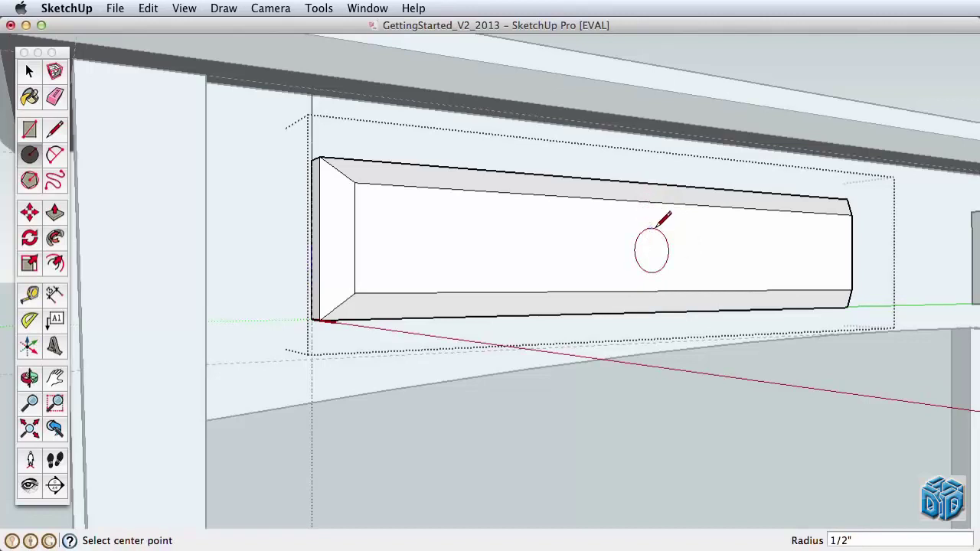
# Extrude the circle outward with Push/Pull to form the drawer knob, and leave component editing.
pyautogui.click(54, 214)
pyautogui.click(651, 252)
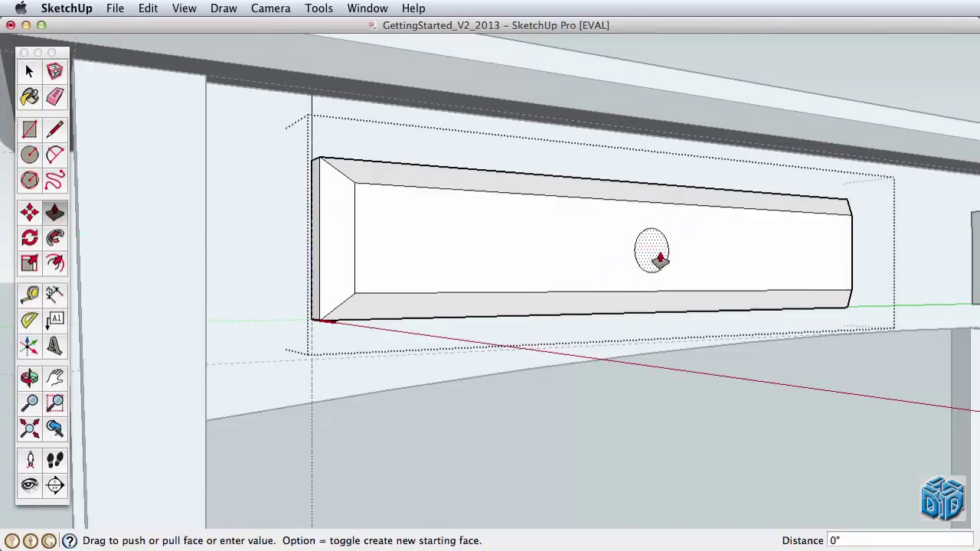
pyautogui.click(671, 255)
pyautogui.press('z')
pyautogui.moveTo(594, 234); pyautogui.dragTo(565, 382)
pyautogui.click(29, 71)
pyautogui.click(364, 154)
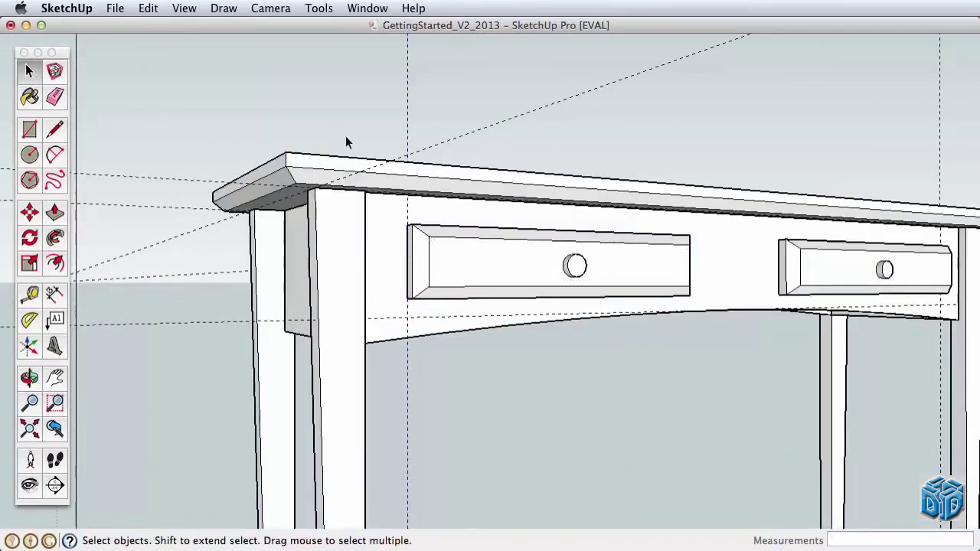
# Delete all the construction guides from the table model.
pyautogui.press('z')
pyautogui.moveTo(618, 297); pyautogui.dragTo(595, 384)
pyautogui.moveTo(595, 385); pyautogui.dragTo(549, 385, button='middle')
pyautogui.click(148, 9)
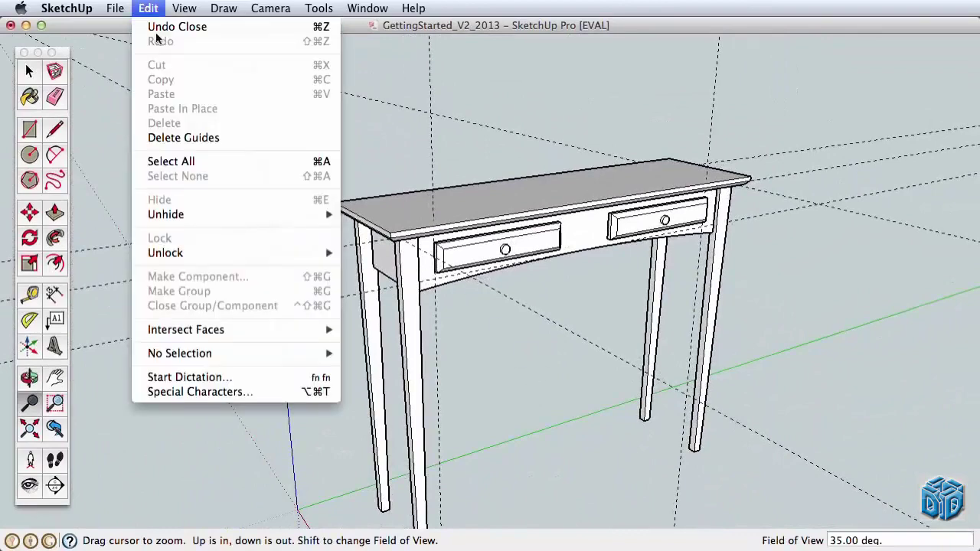
pyautogui.click(183, 138)
pyautogui.press('h')
pyautogui.moveTo(473, 259); pyautogui.dragTo(140, 226)
pyautogui.scroll(-3, 413, 207)
pyautogui.press('o')
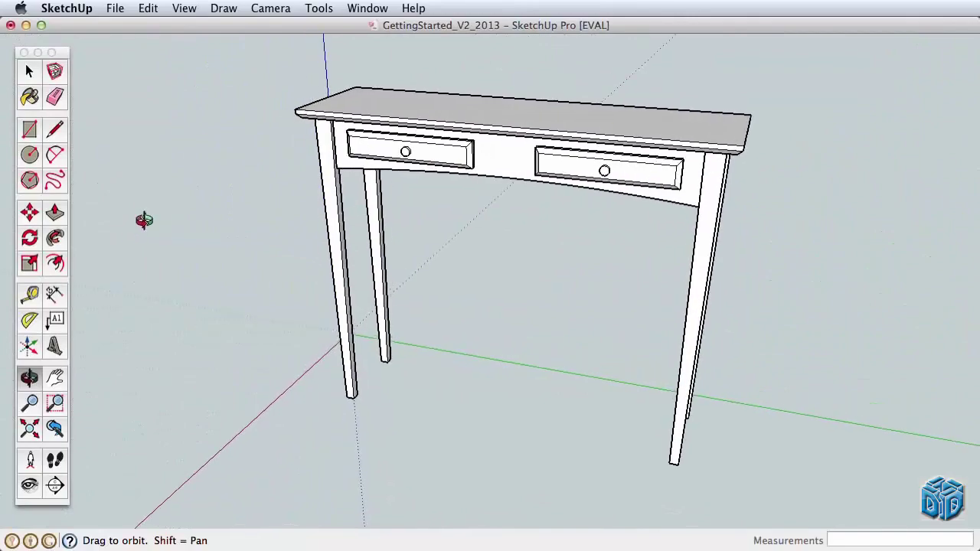
pyautogui.moveTo(496, 244); pyautogui.dragTo(820, 258)
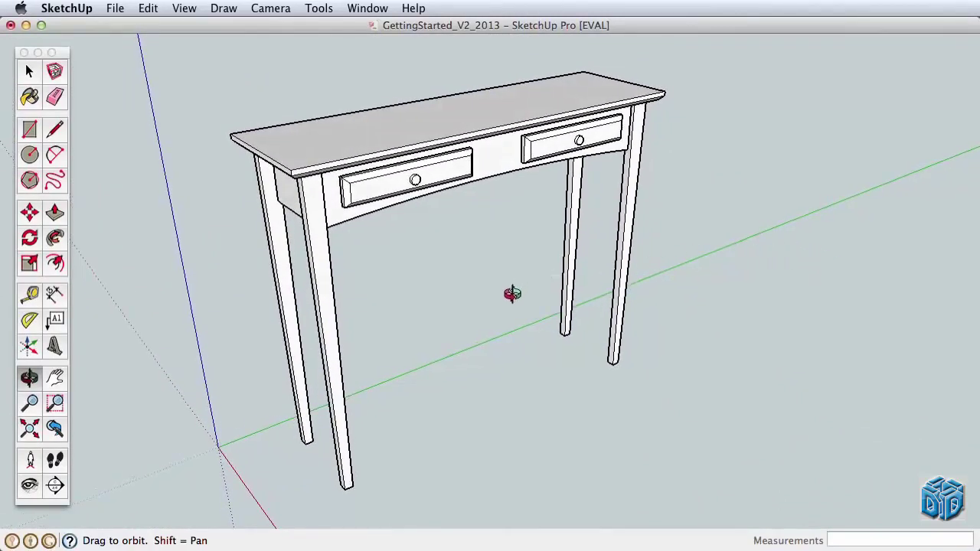